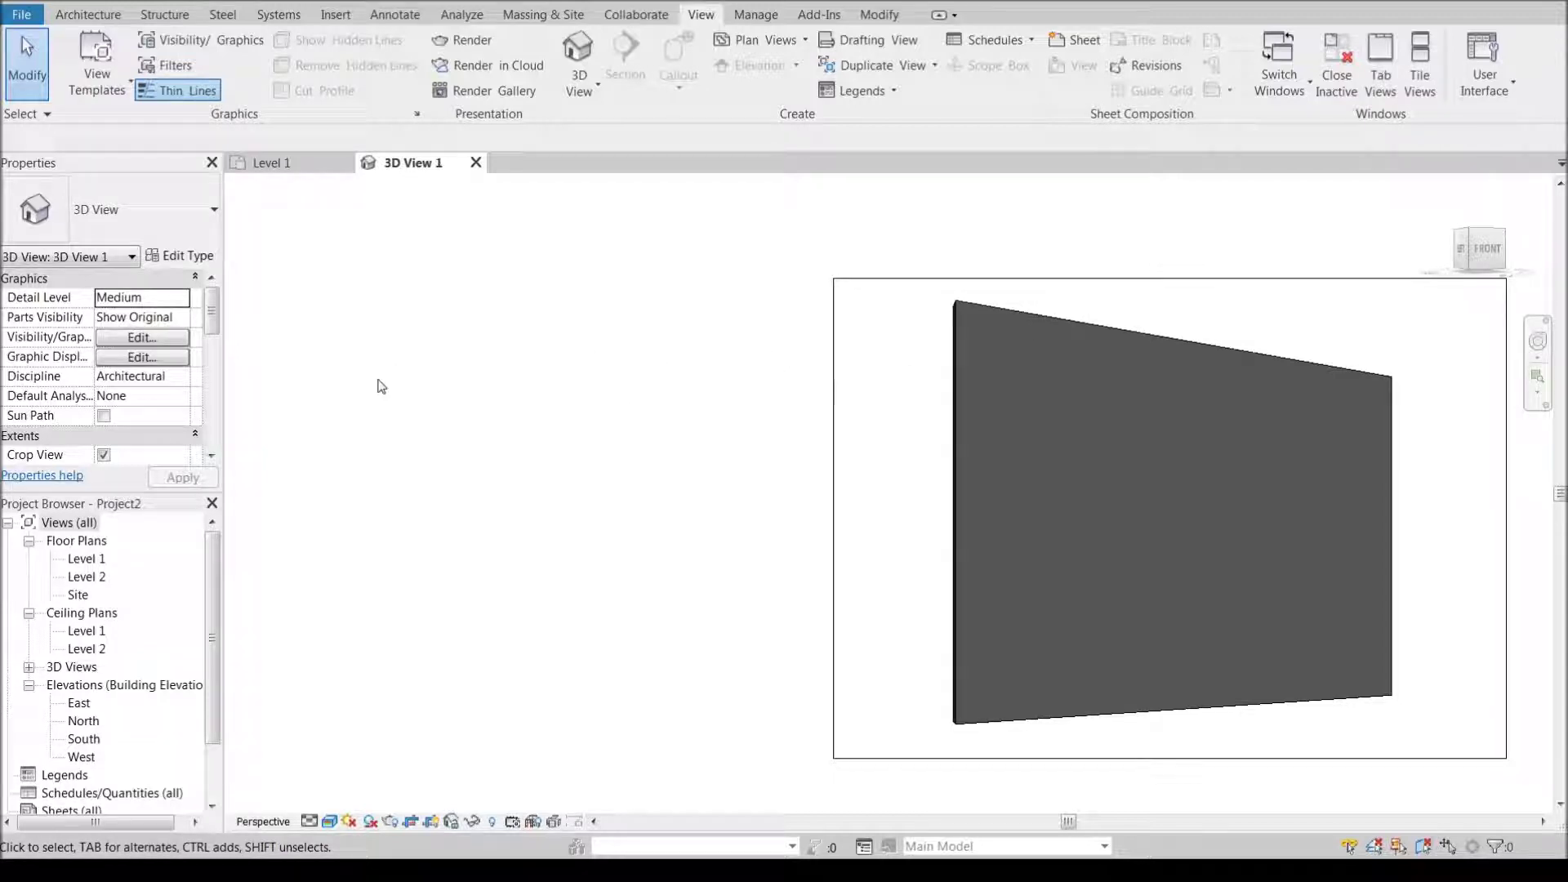
- Open the Material Browser from the Manage tab to reach '- Test Material'
click(755, 14)
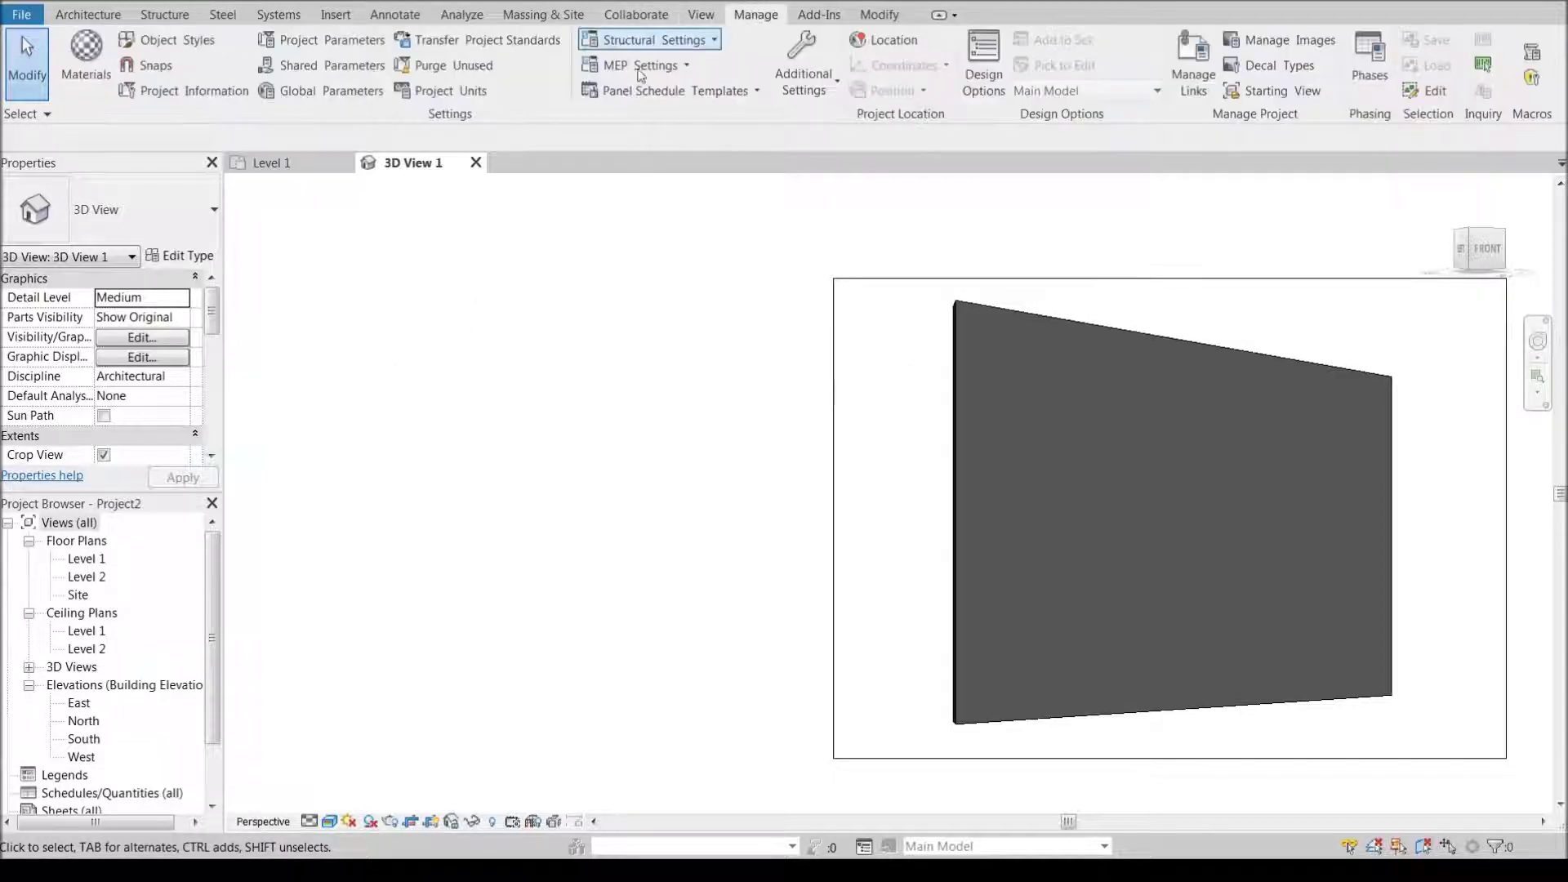
click(83, 65)
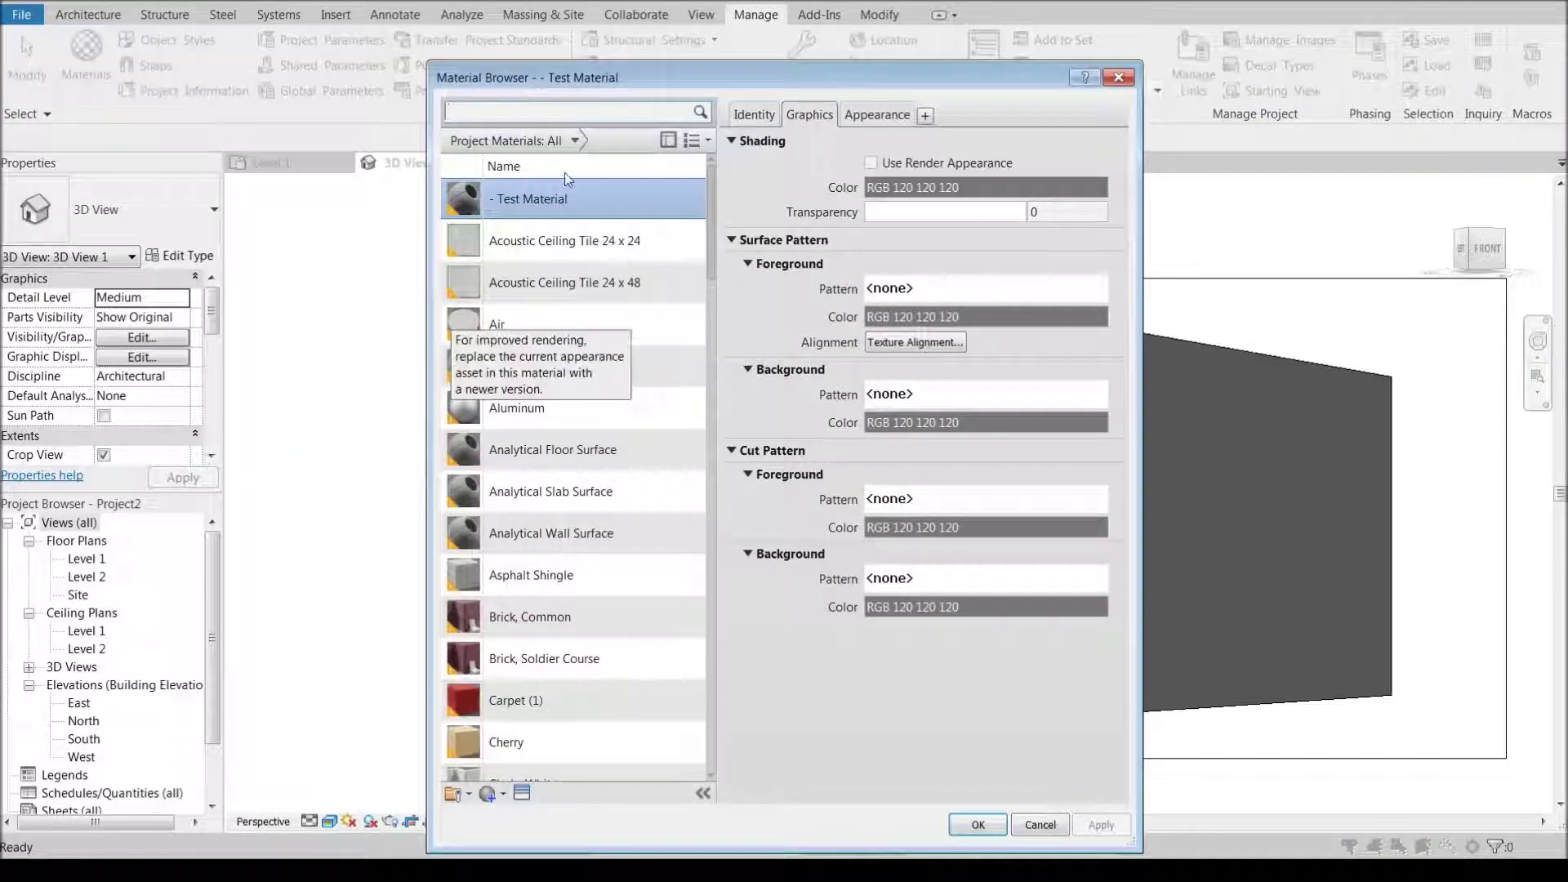
- Show Test Material's Appearance settings and move the Material Browser off the wall
click(488, 794)
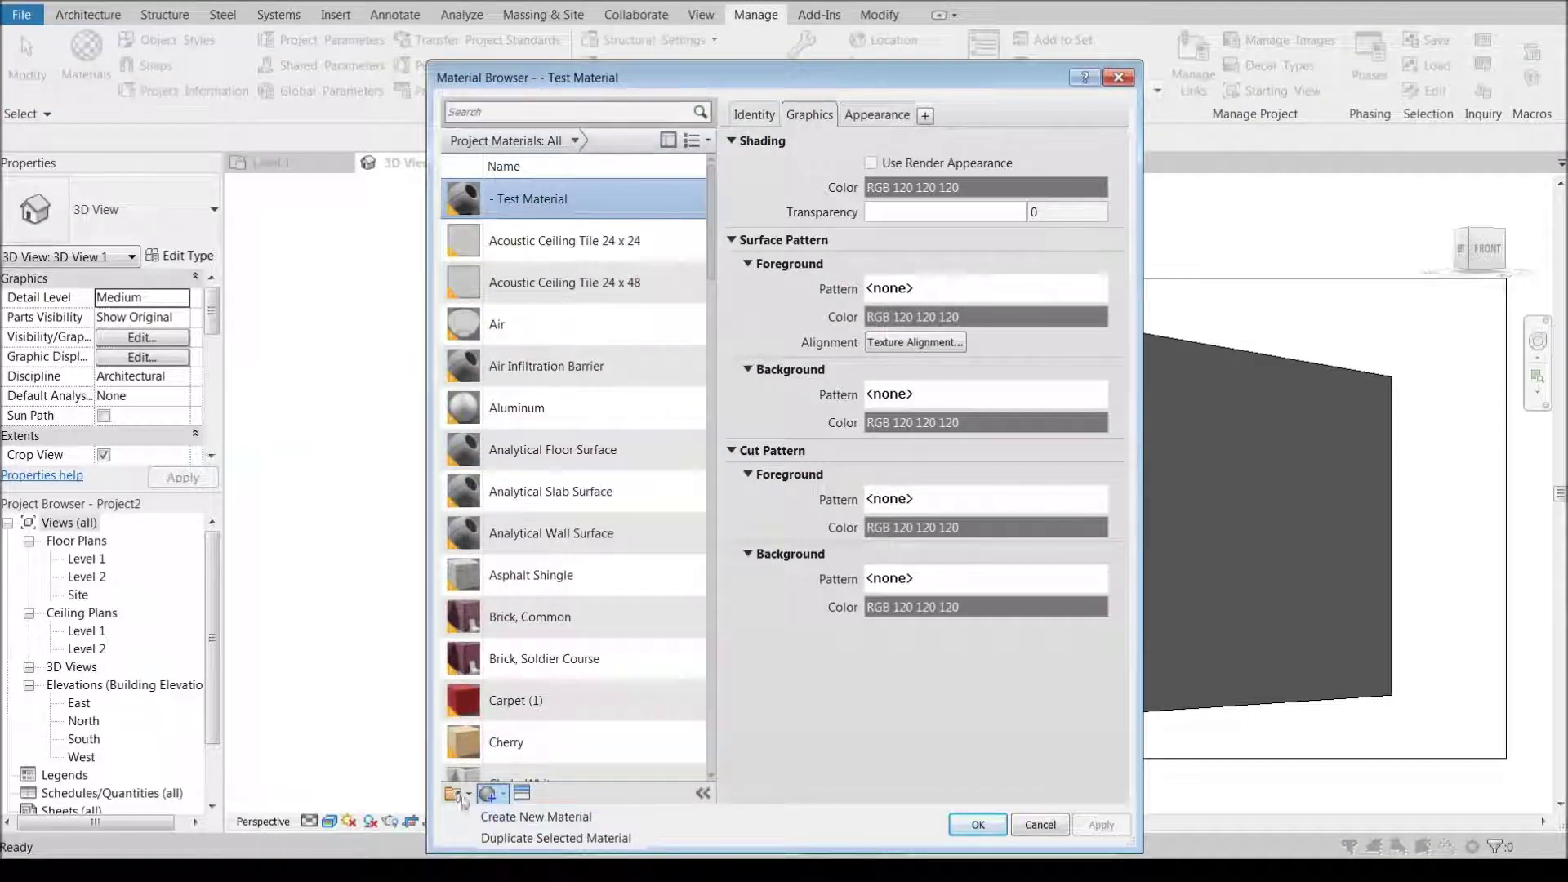
click(373, 638)
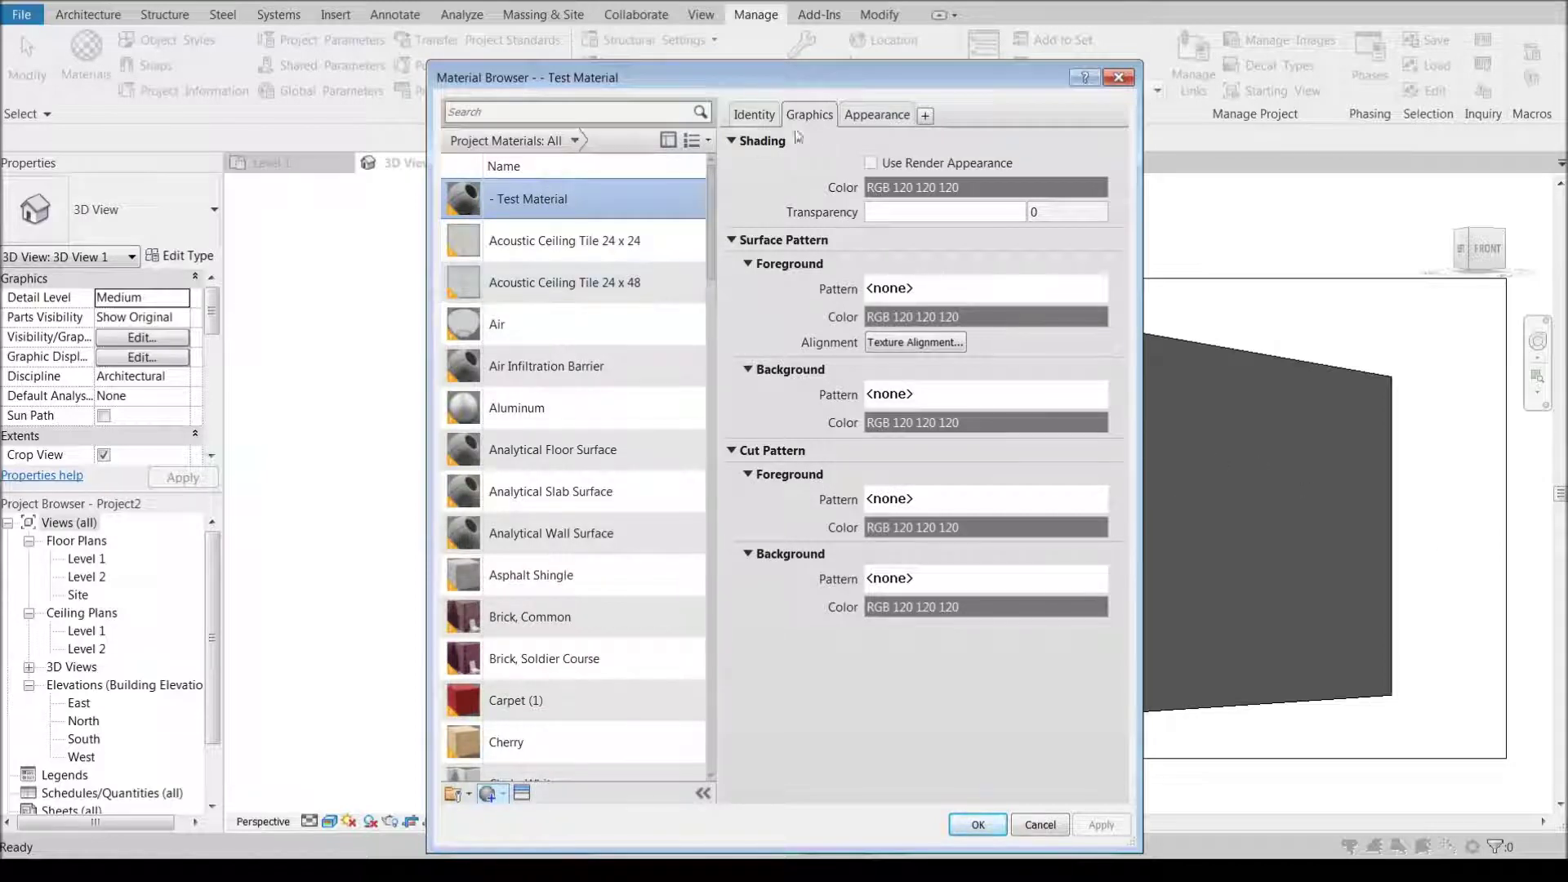
click(878, 115)
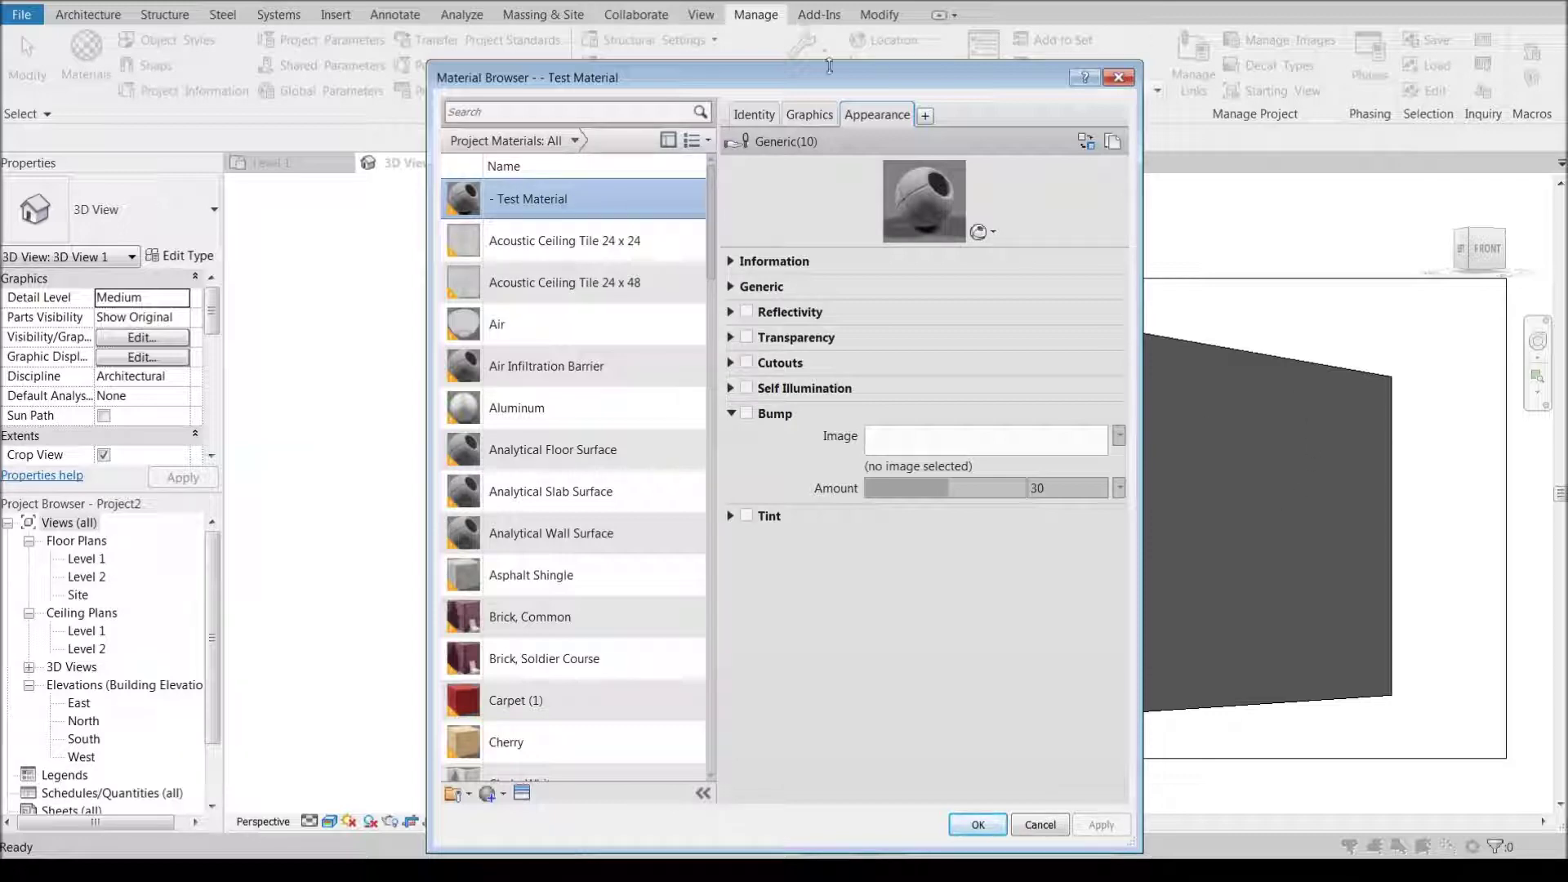
drag(836, 88, 600, 38)
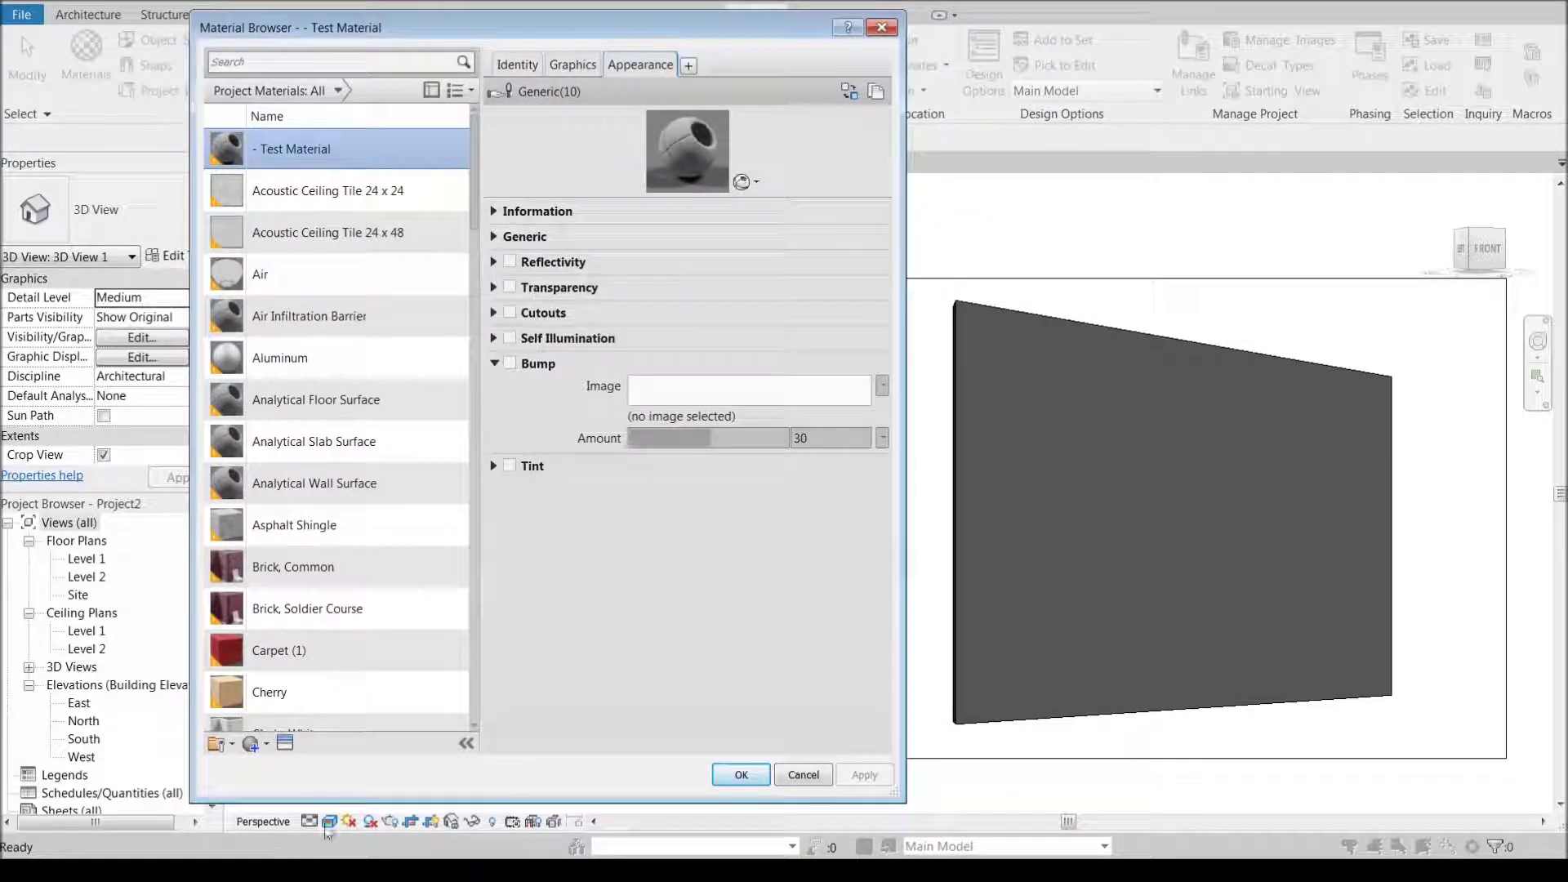
- Enlarge Test Material's appearance preview by dragging the preview splitter down
scroll(408, 490, down, 1)
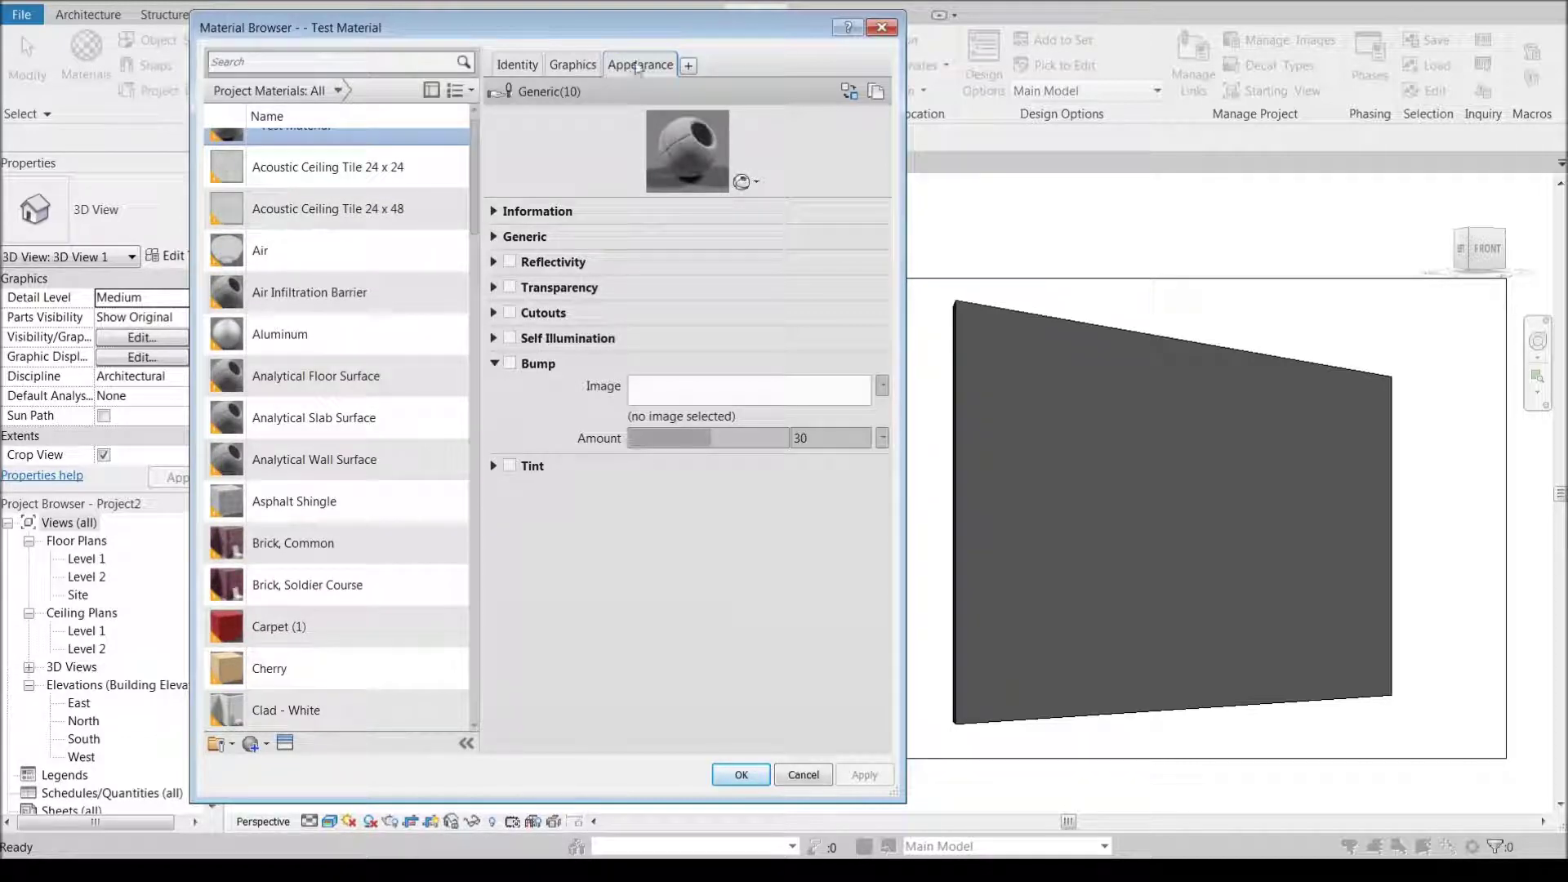
click(582, 70)
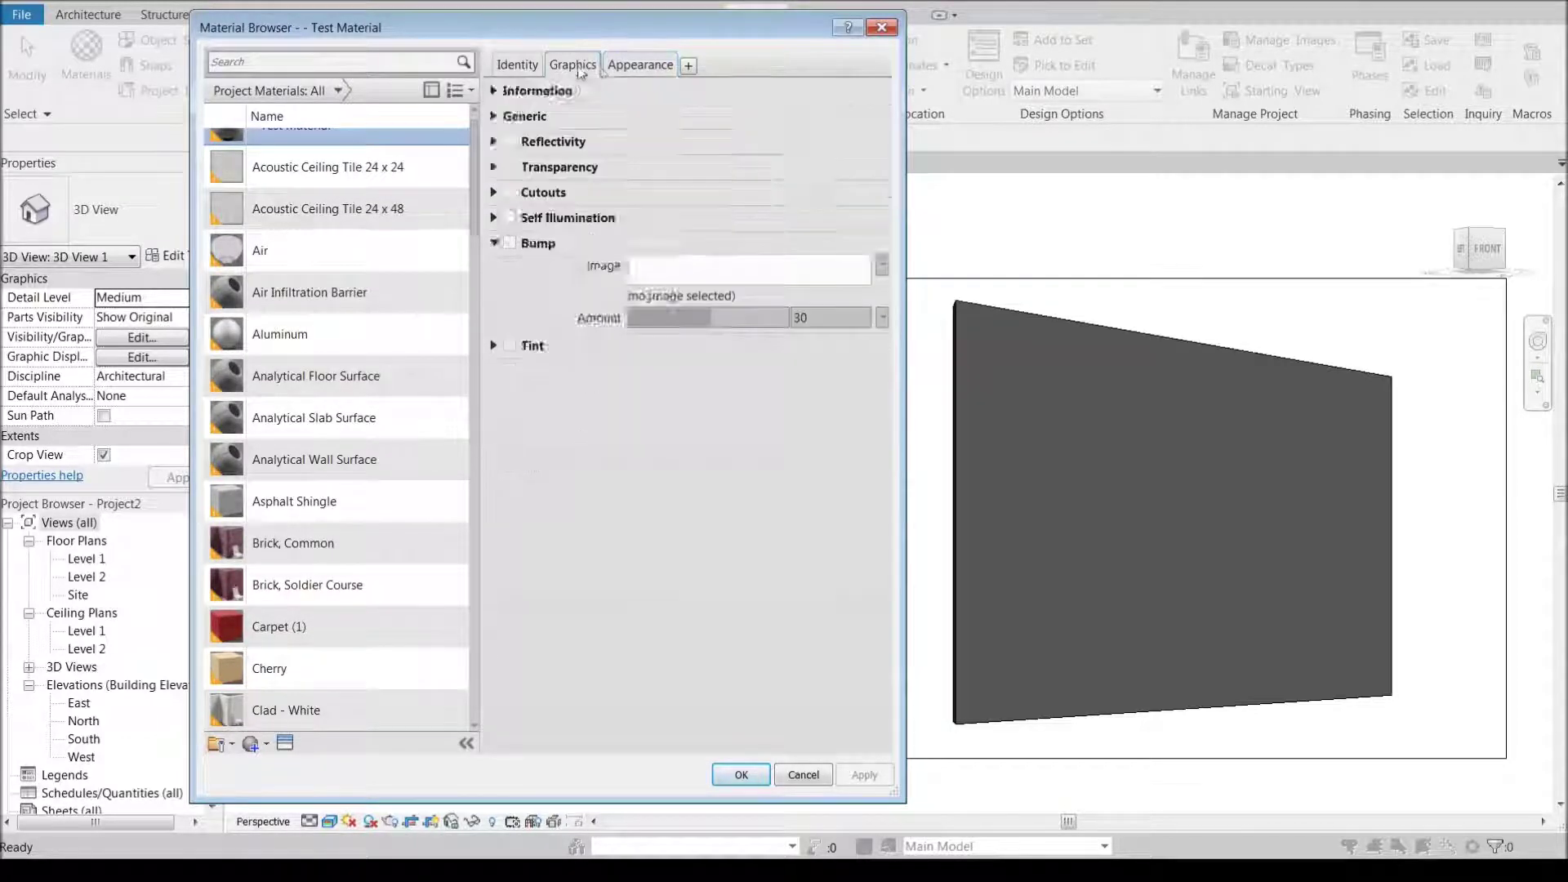
click(641, 65)
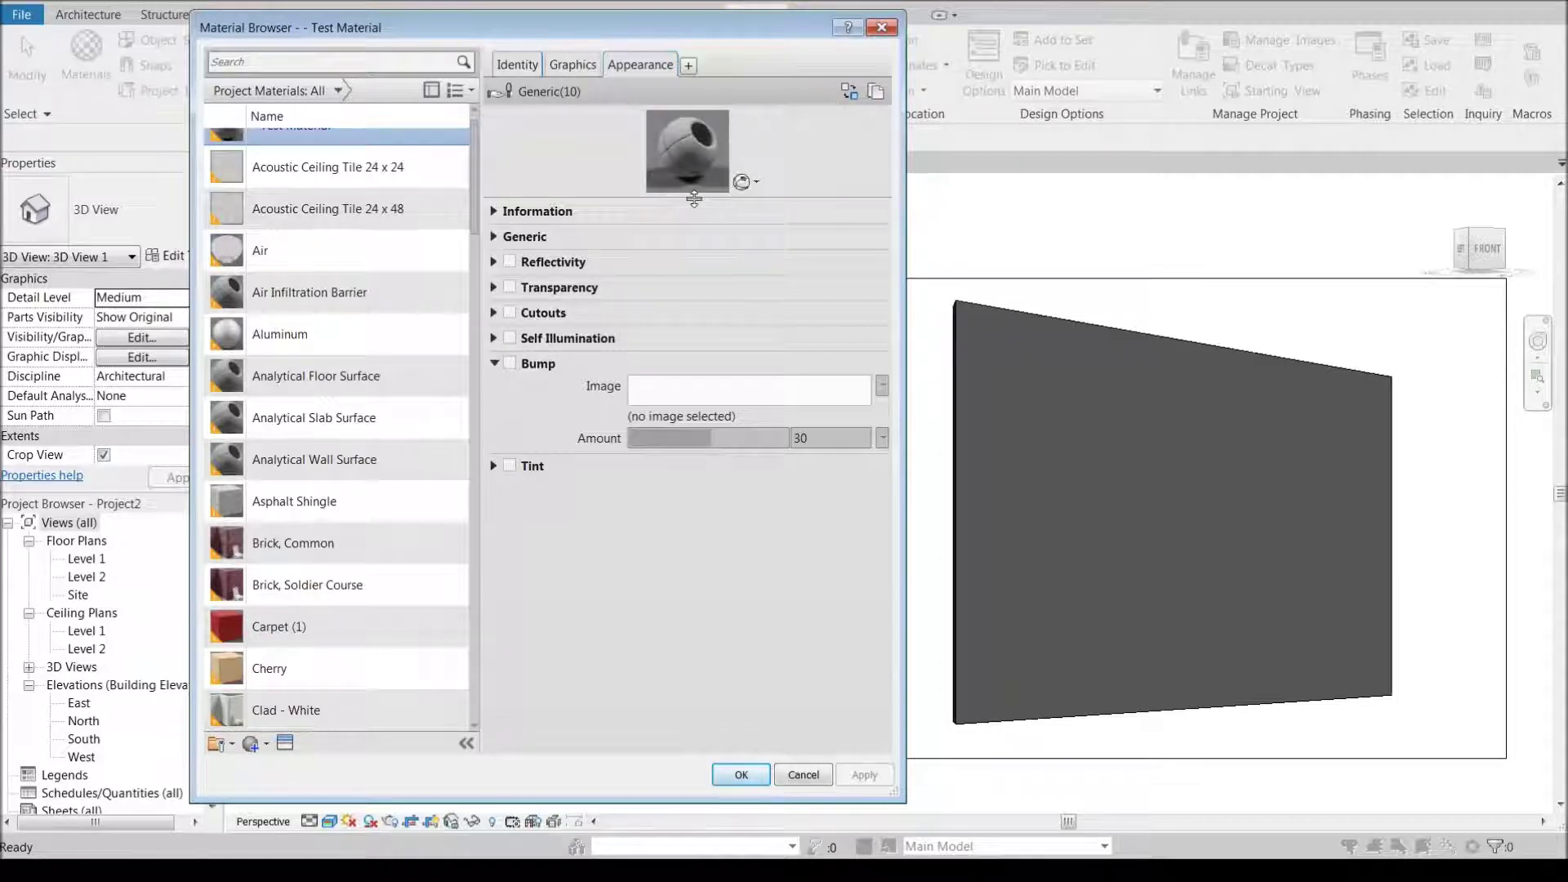
drag(686, 201, 683, 335)
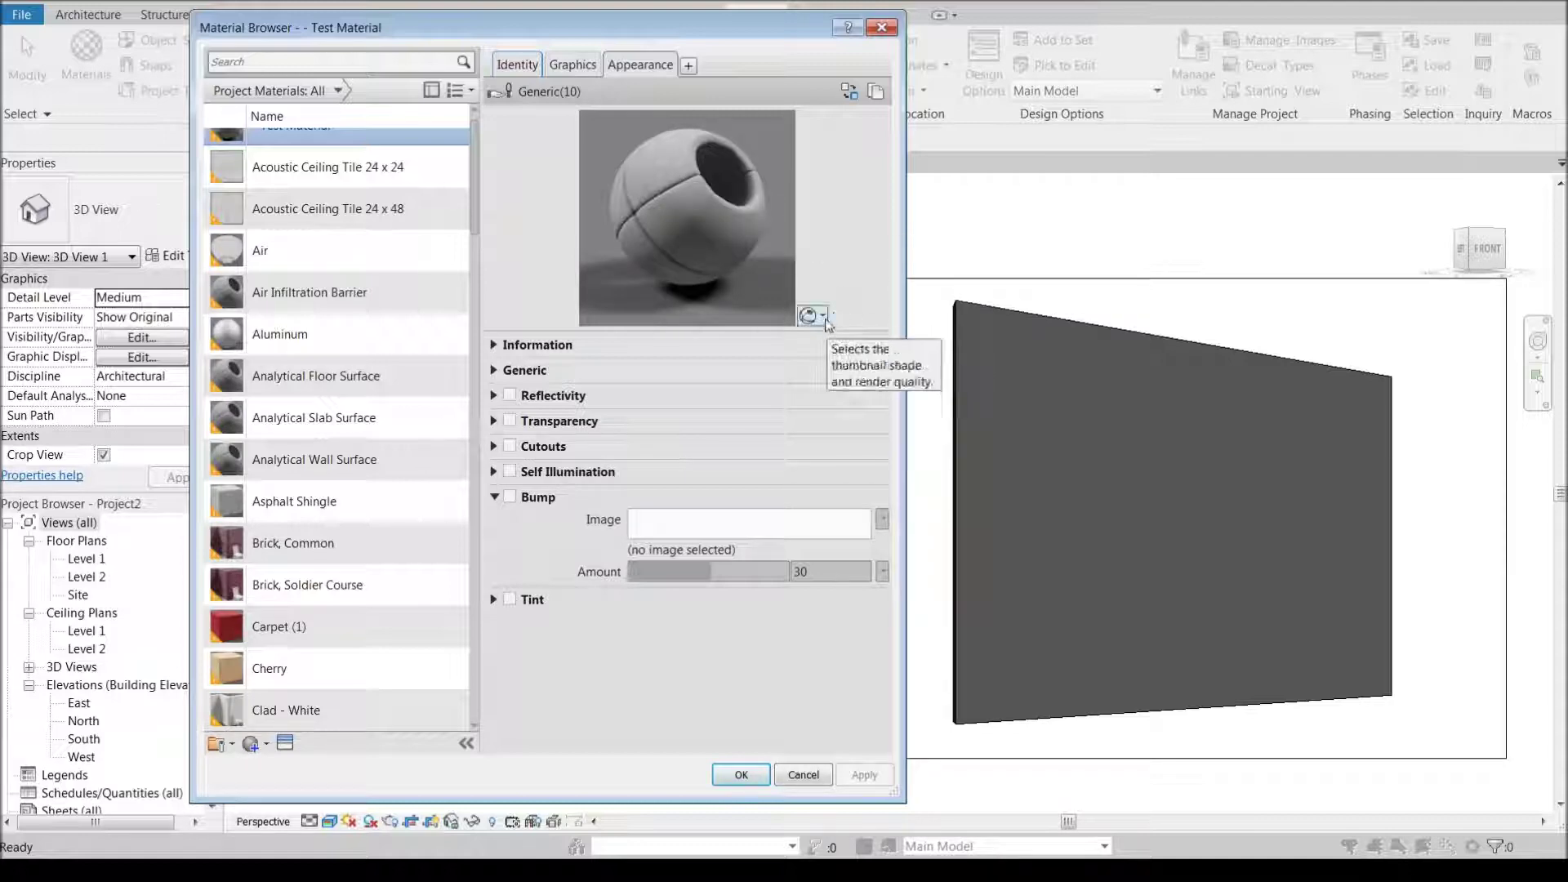
click(823, 318)
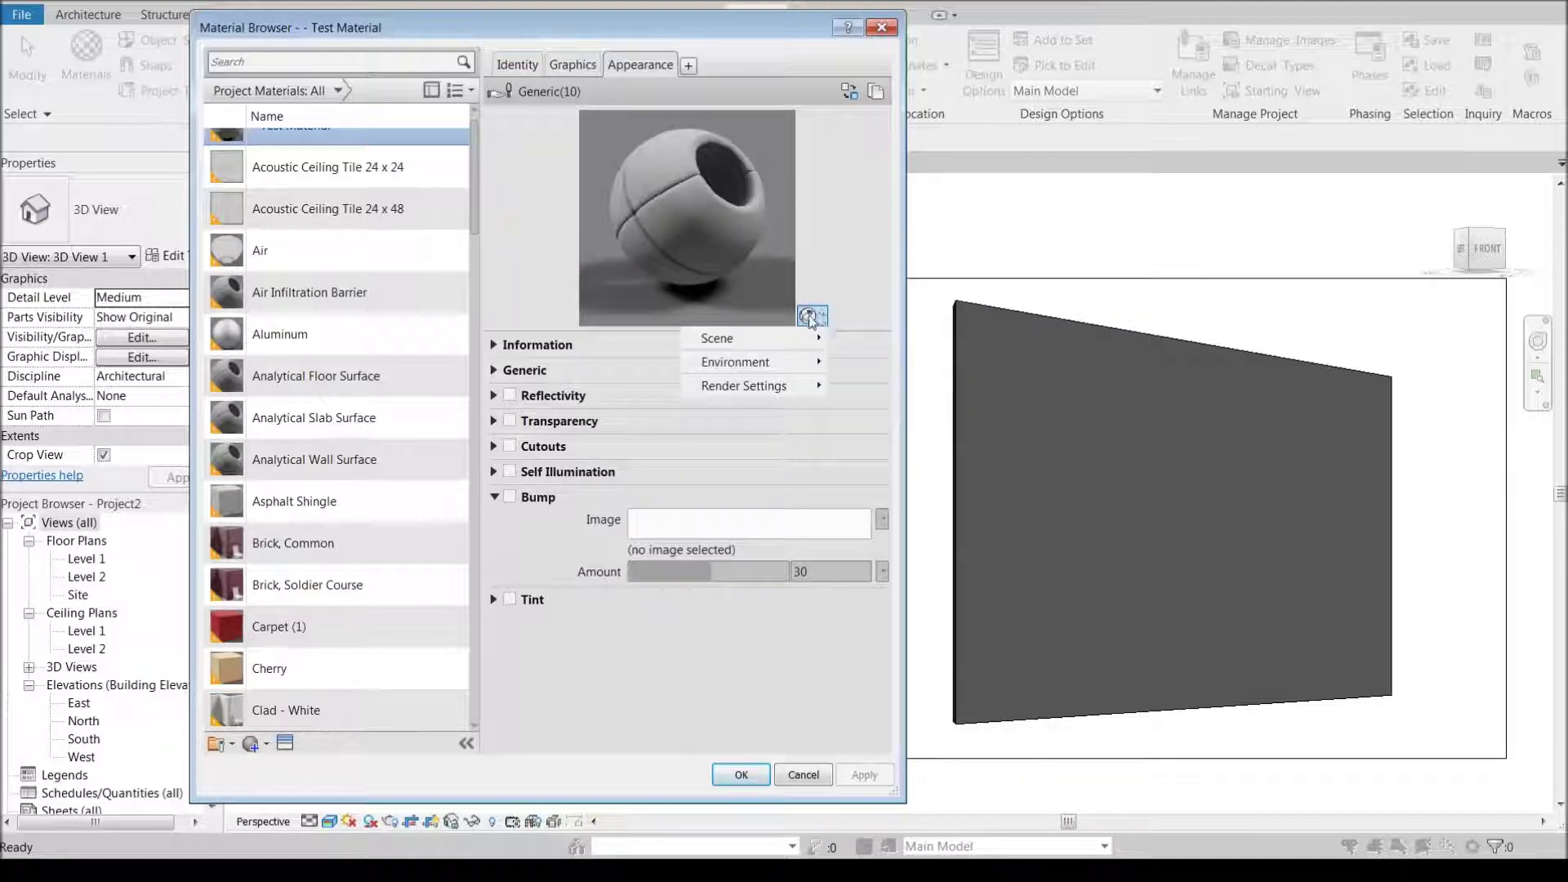
- Preview Test Material on the Walls scene, enlarge it, and expand the Generic properties
mouse_move(805, 339)
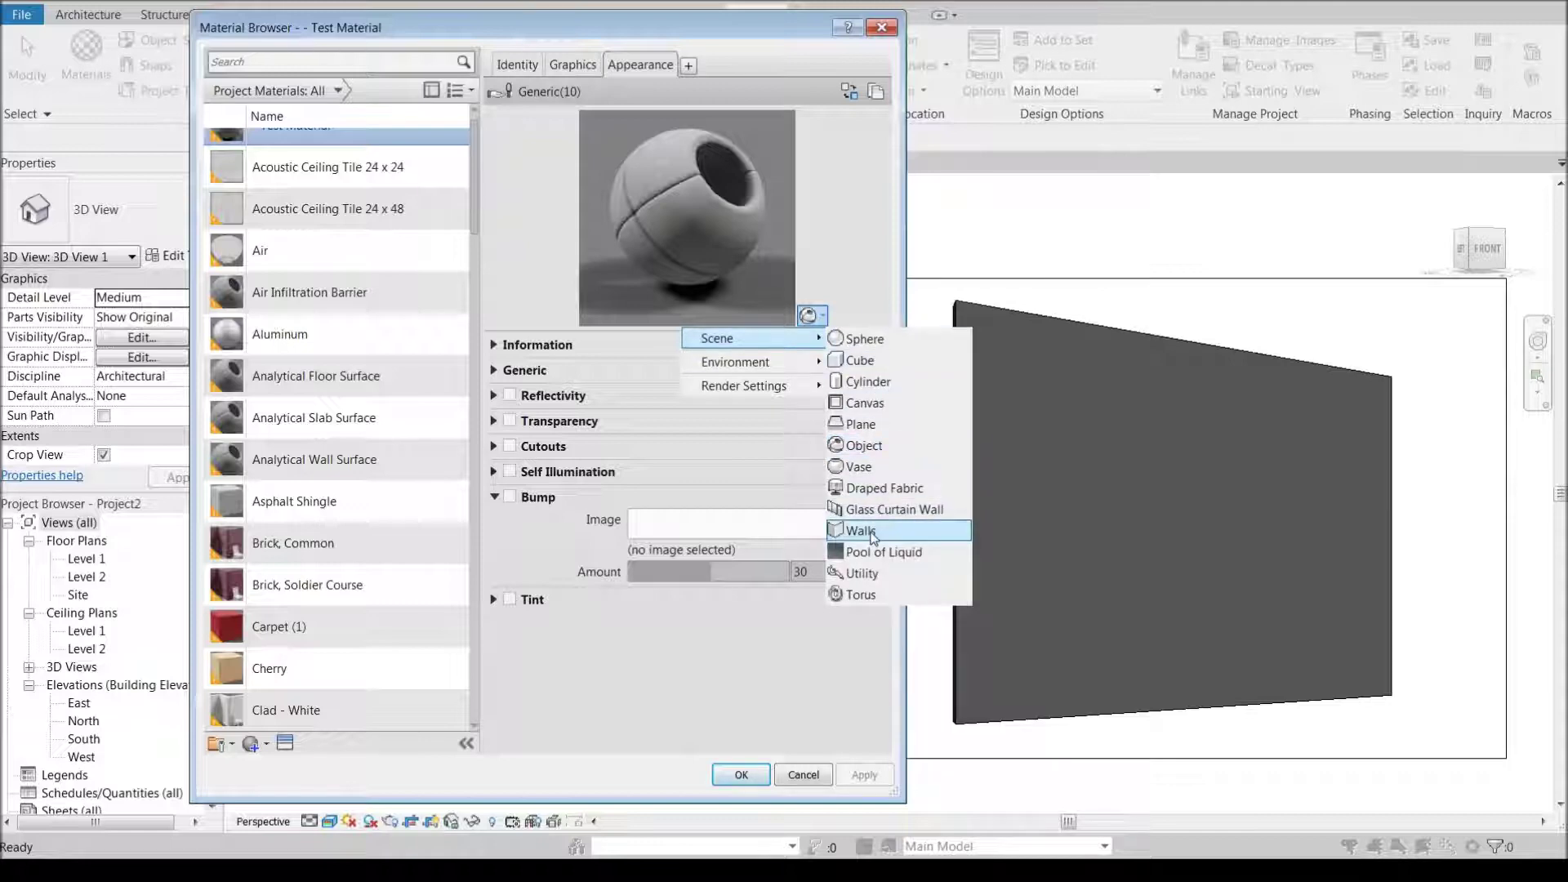
click(864, 532)
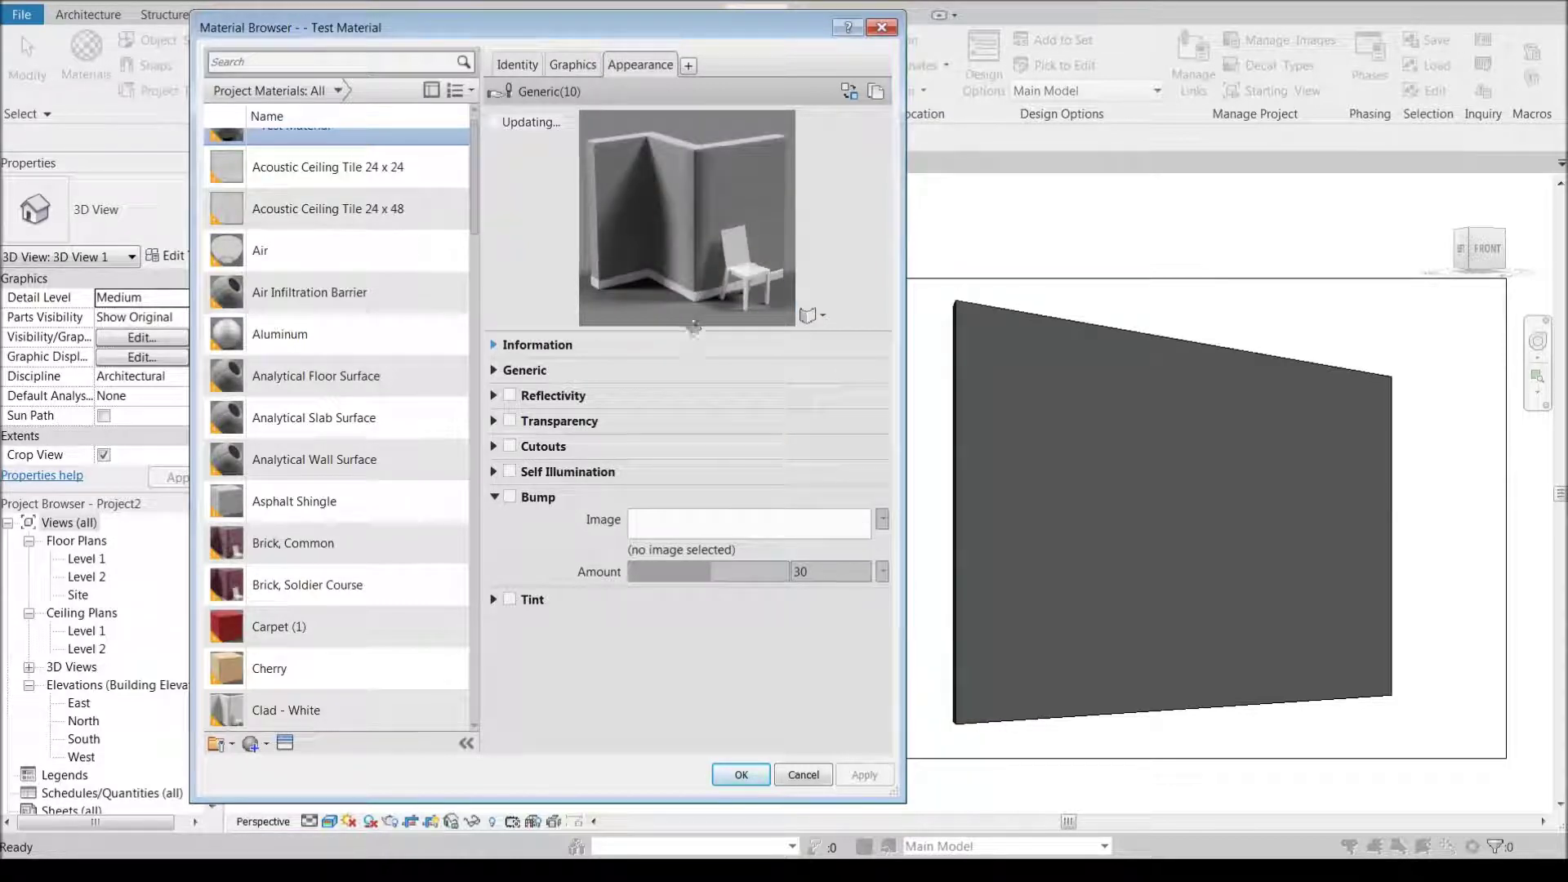
drag(697, 331, 697, 419)
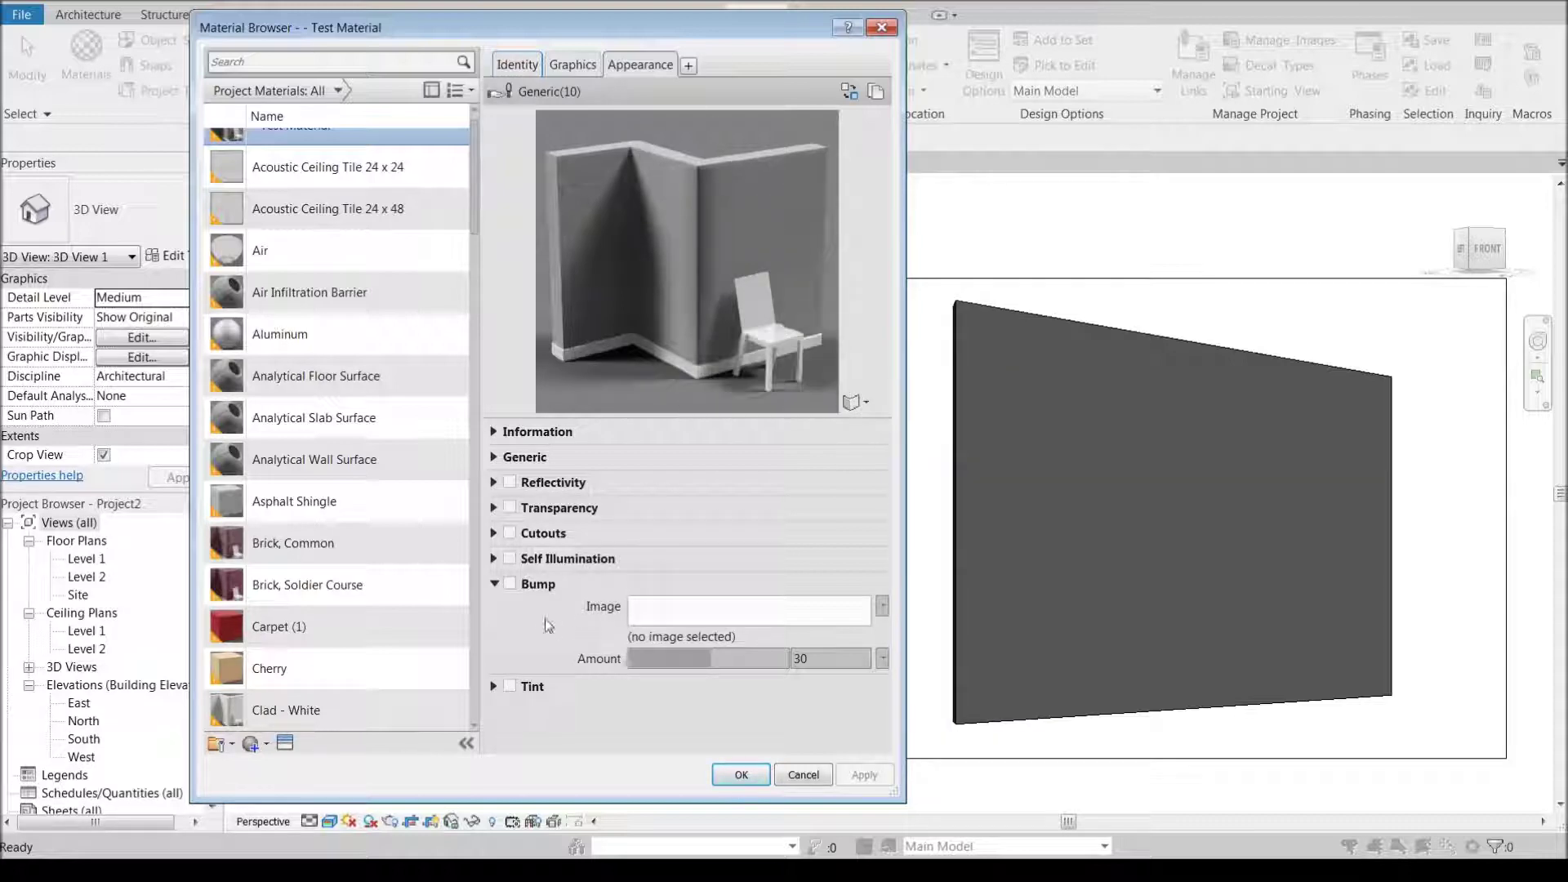
click(494, 458)
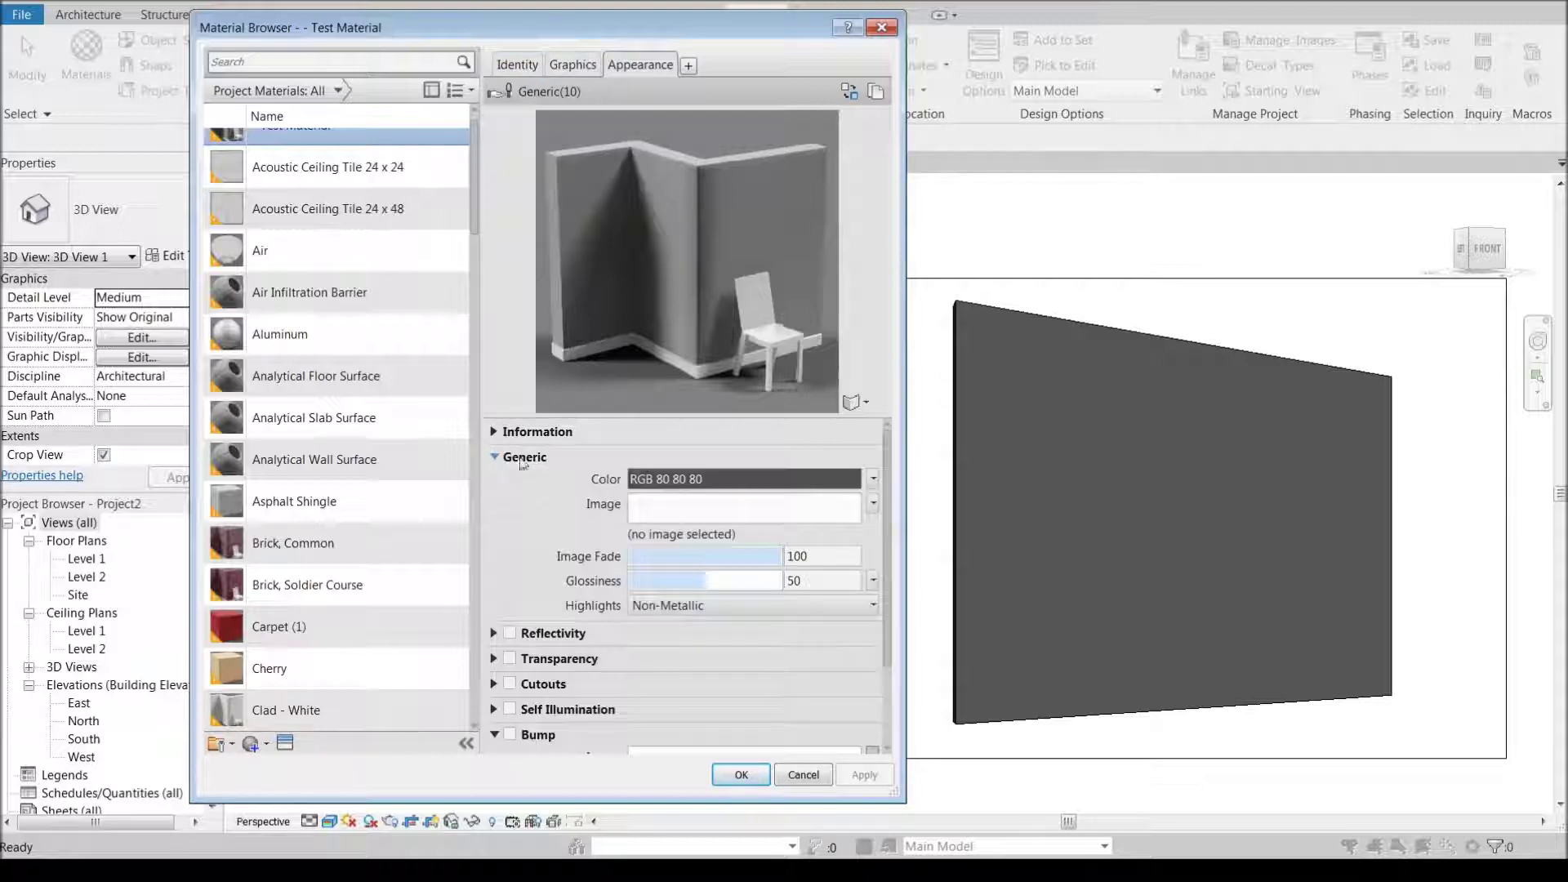
click(668, 536)
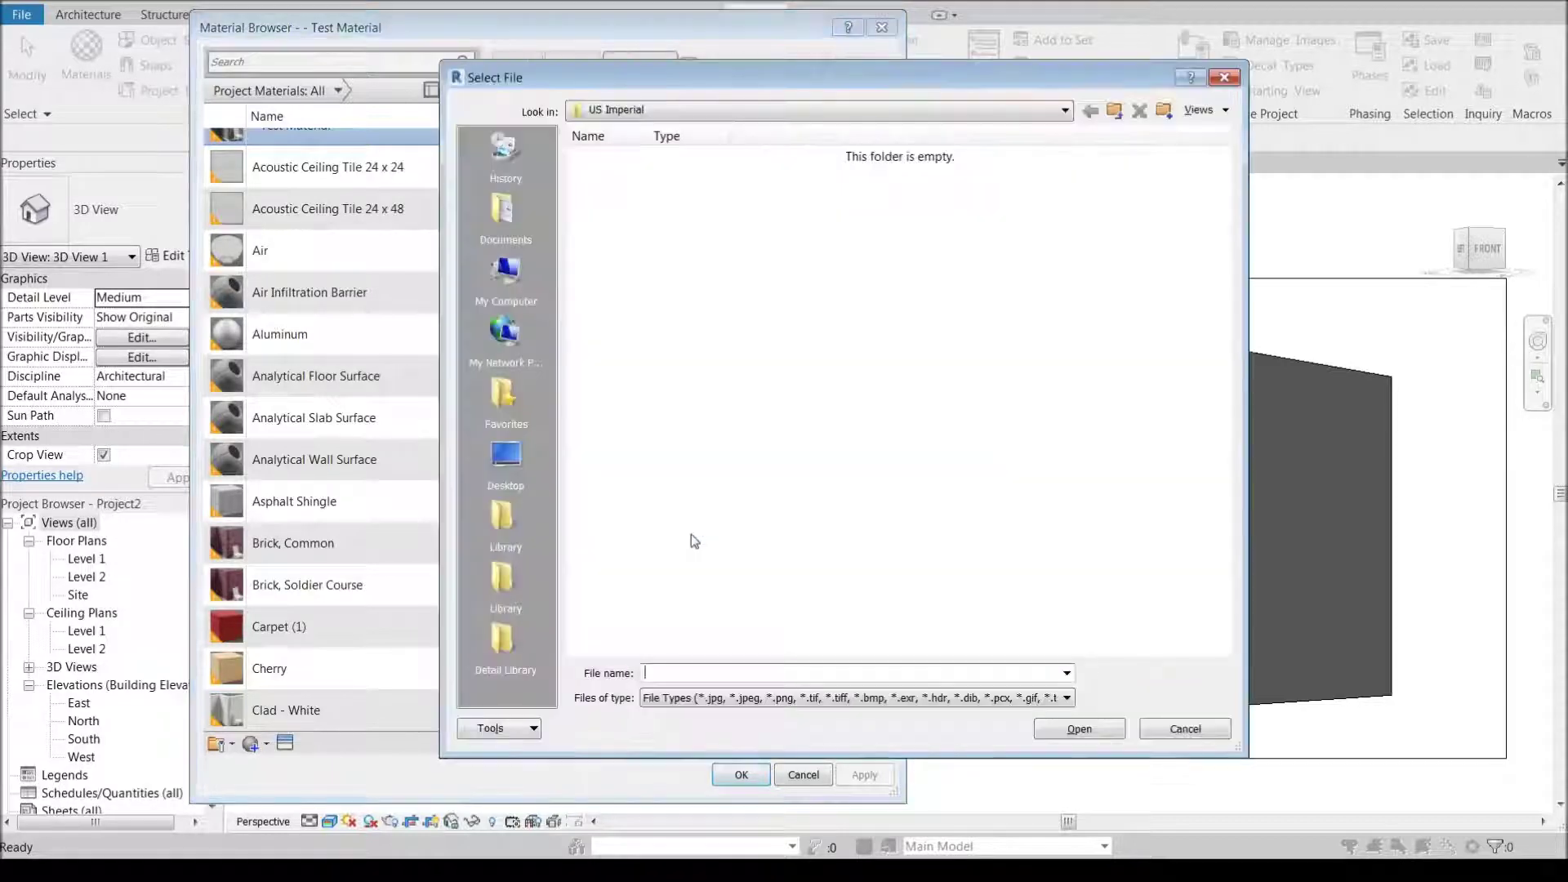
- Browse to Data (E:) > Textures > Stone > Stone Walls in Select File
click(508, 276)
double_click(679, 200)
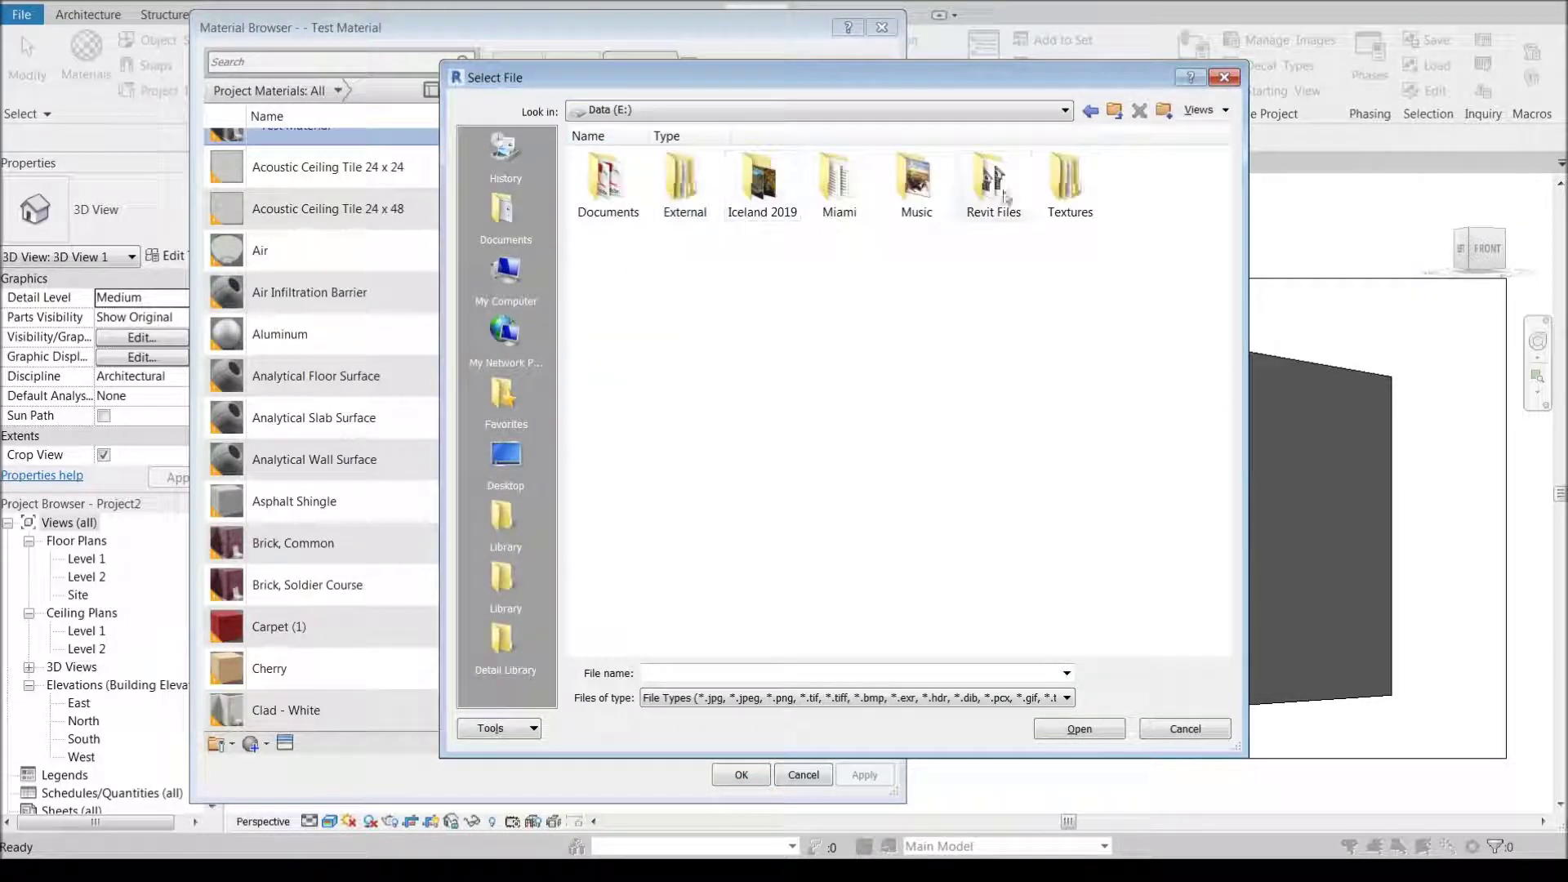
double_click(1054, 189)
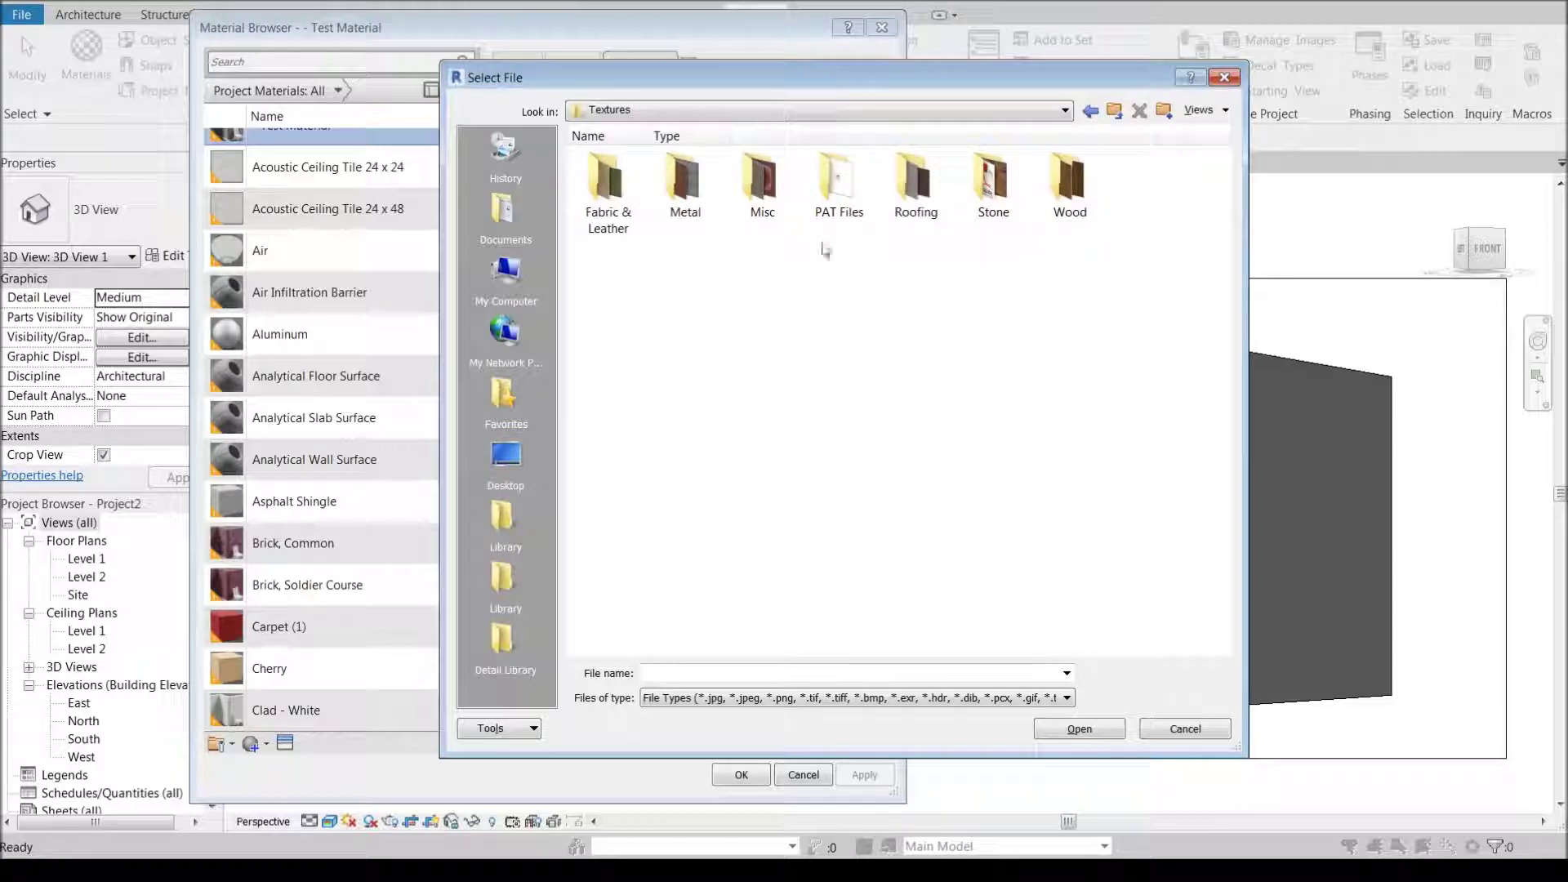
click(1001, 192)
double_click(1001, 191)
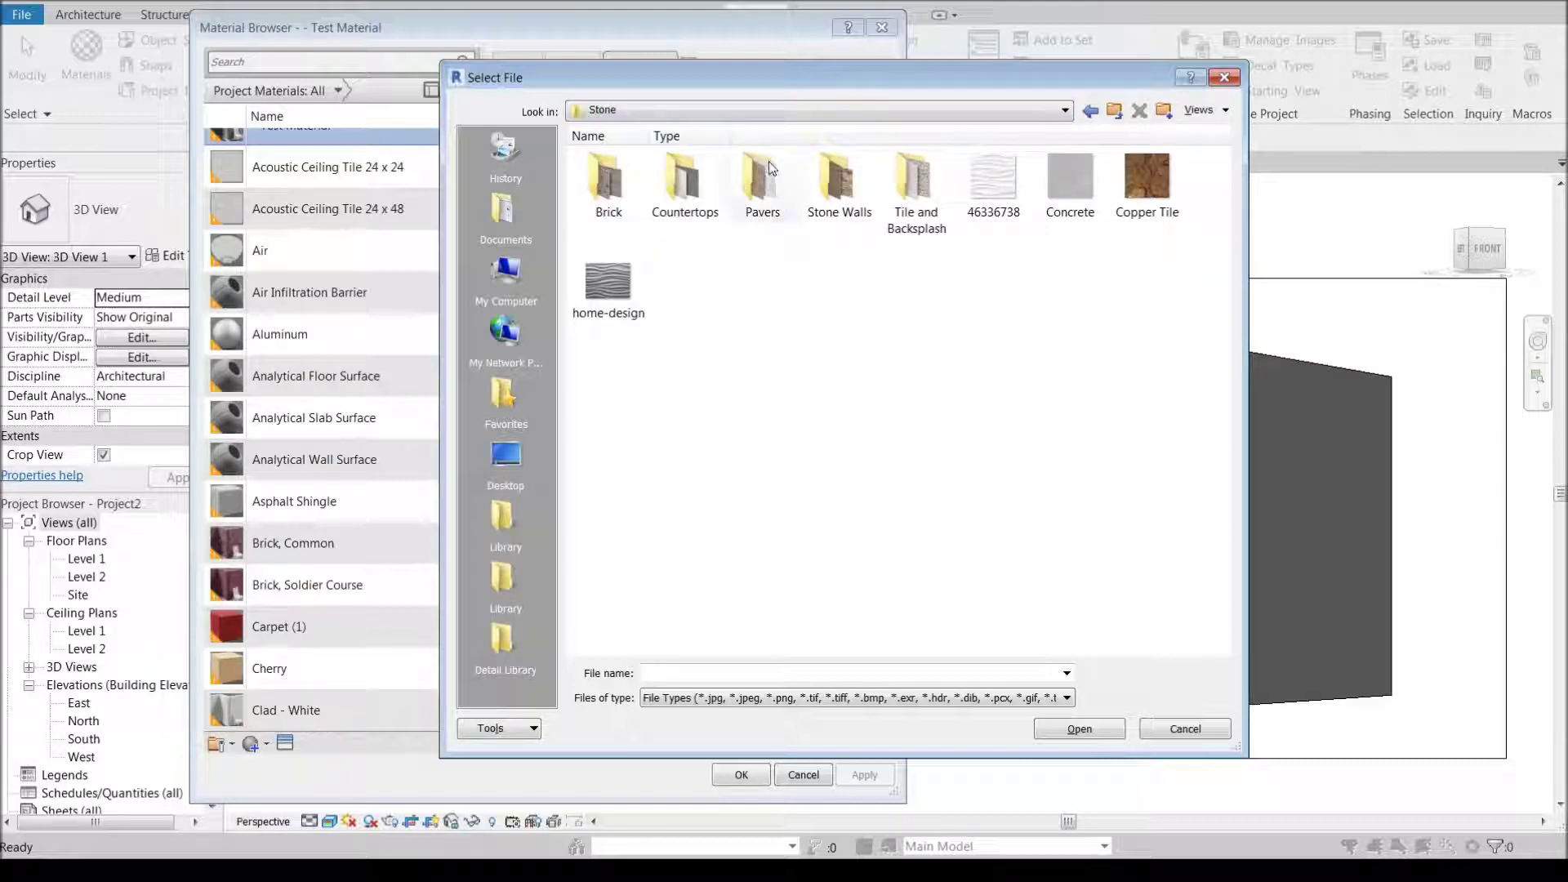
double_click(842, 192)
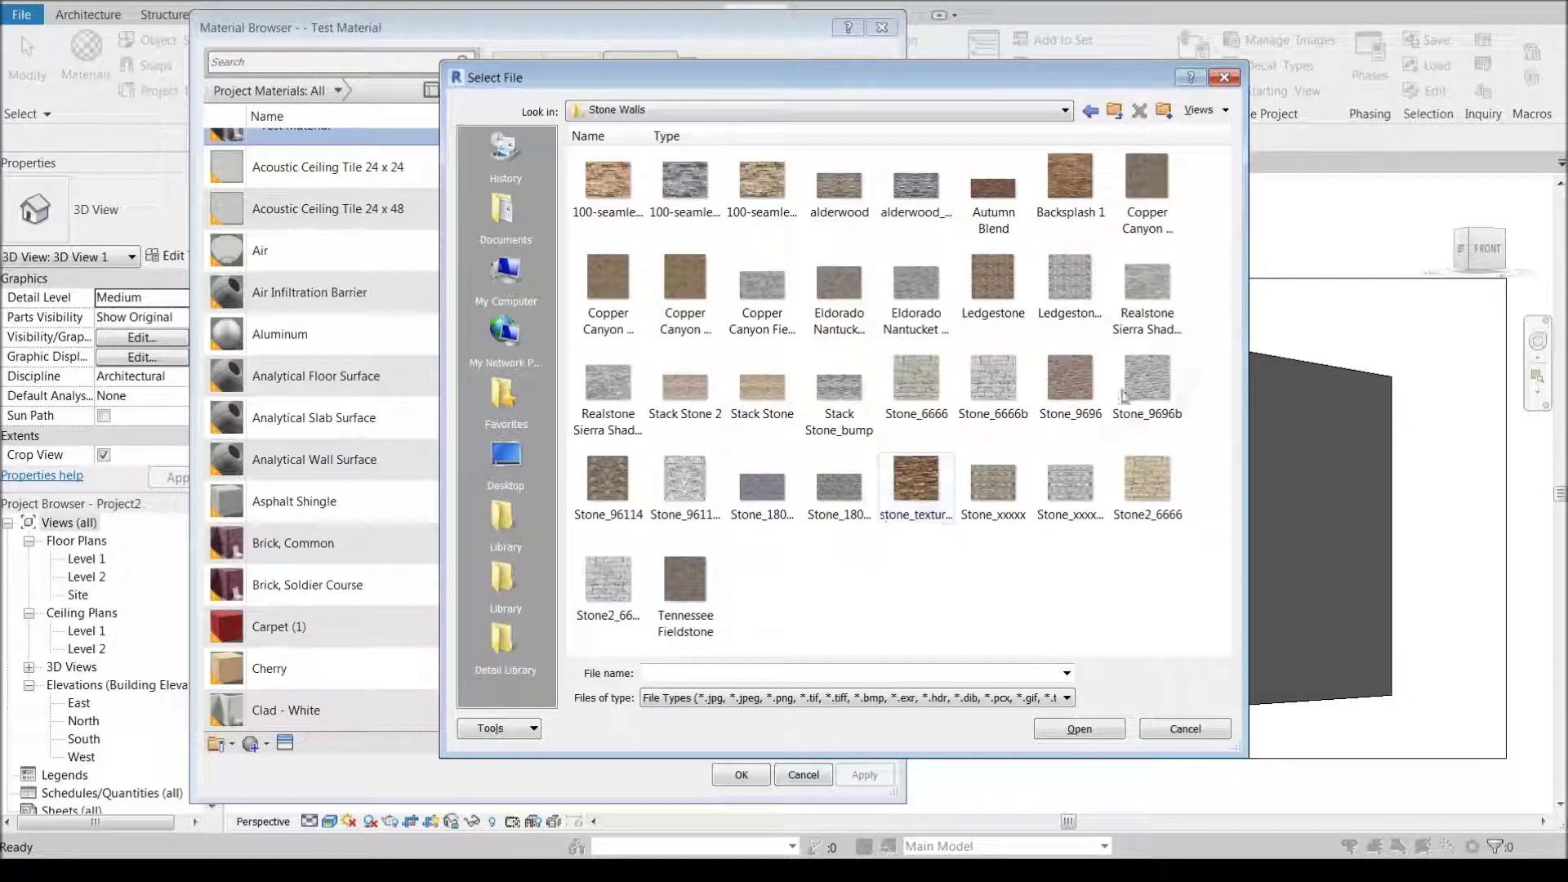
- Load Stone_96114.jpg from Stone Walls as Test Material's Generic image
click(1225, 112)
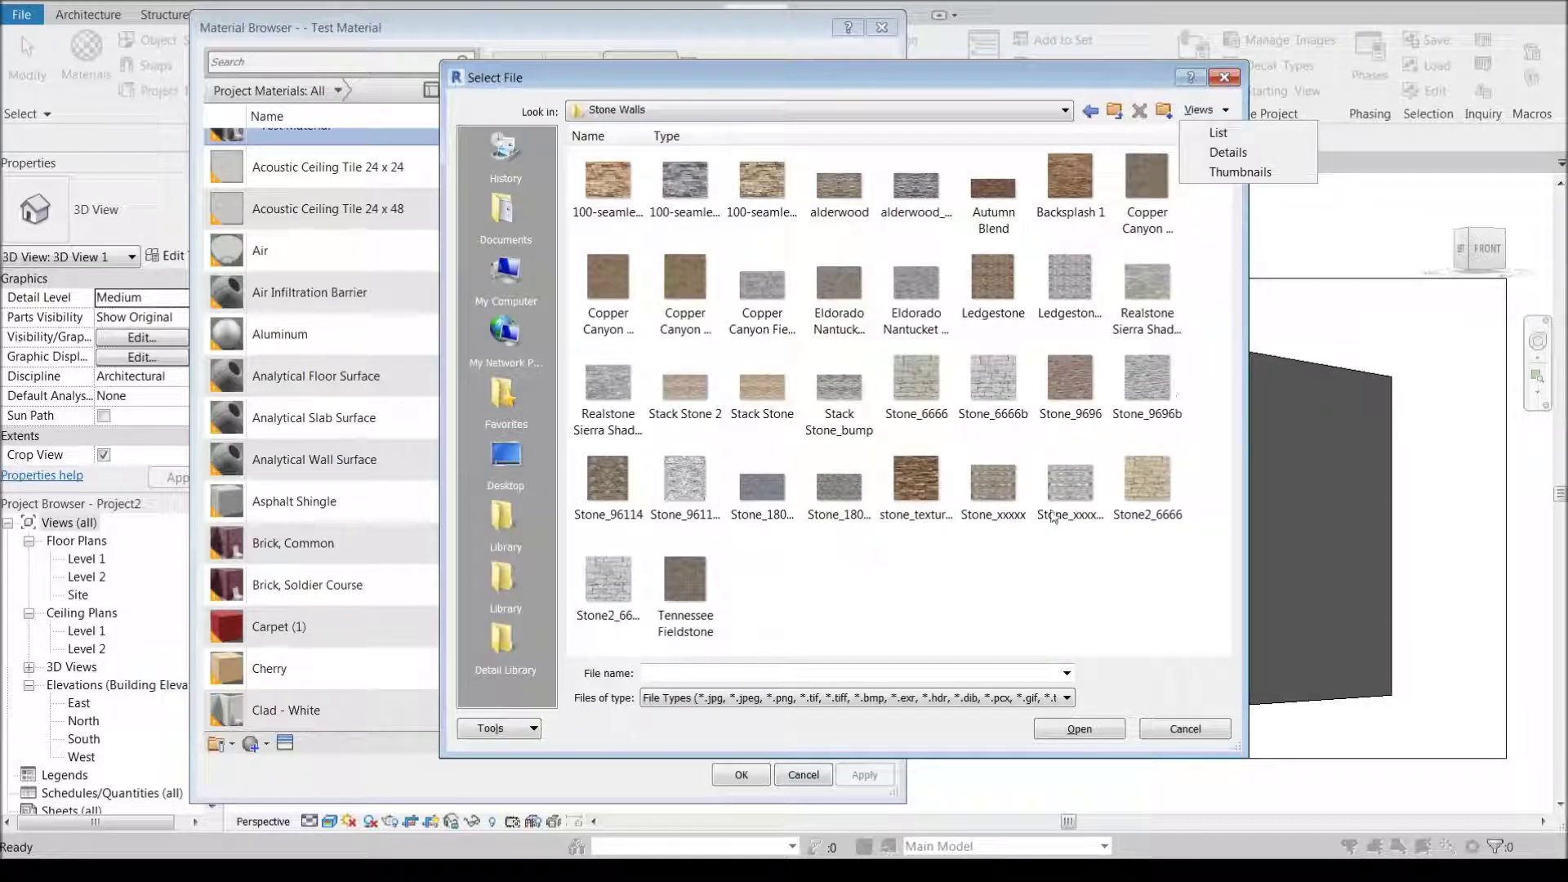
click(973, 557)
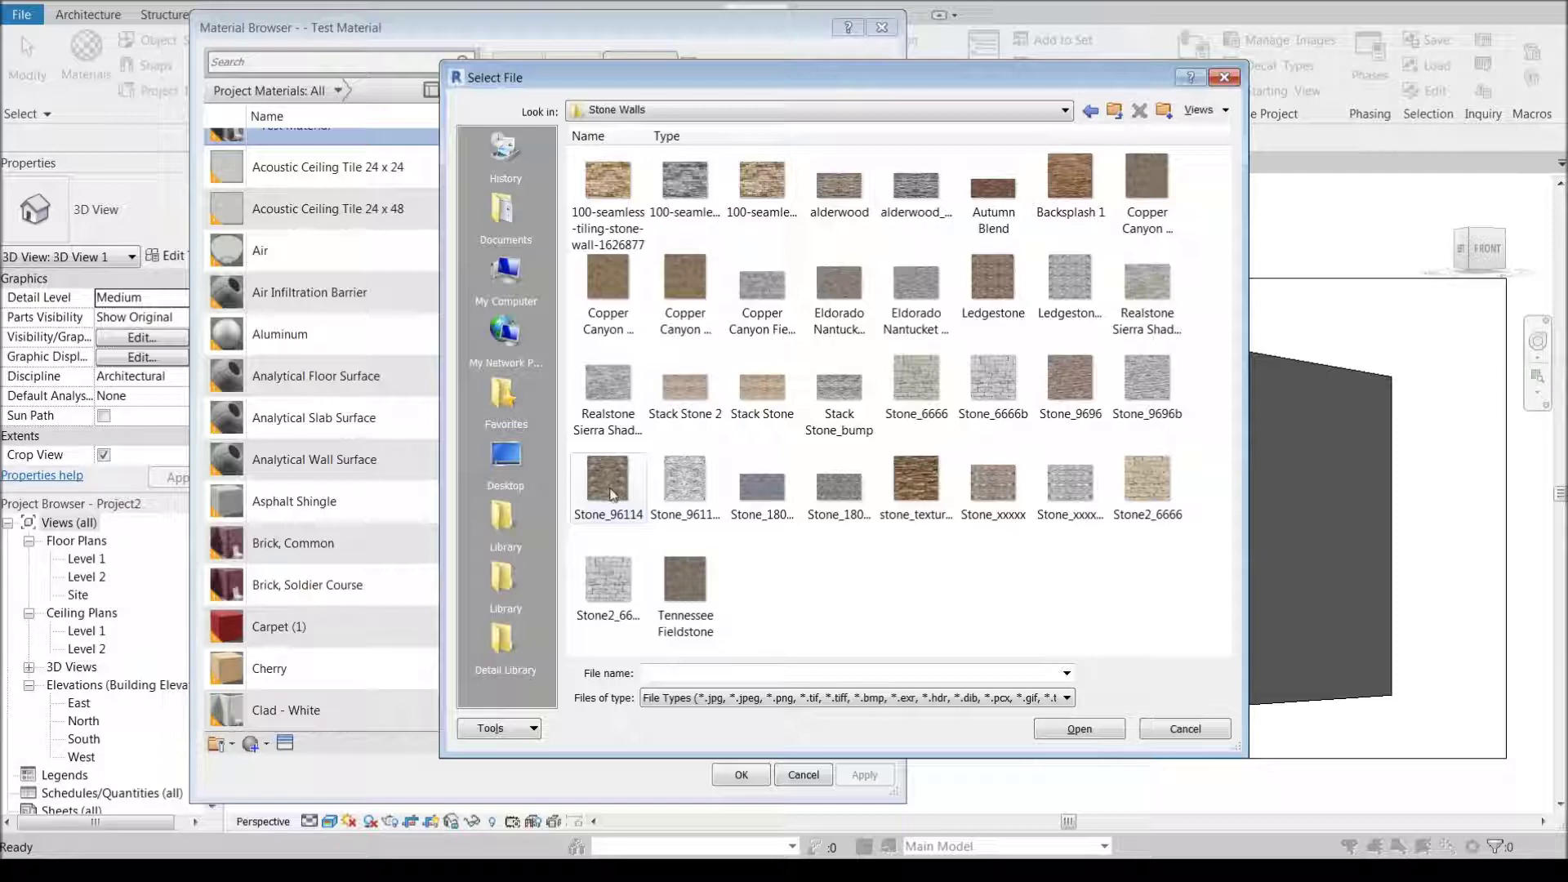
double_click(610, 490)
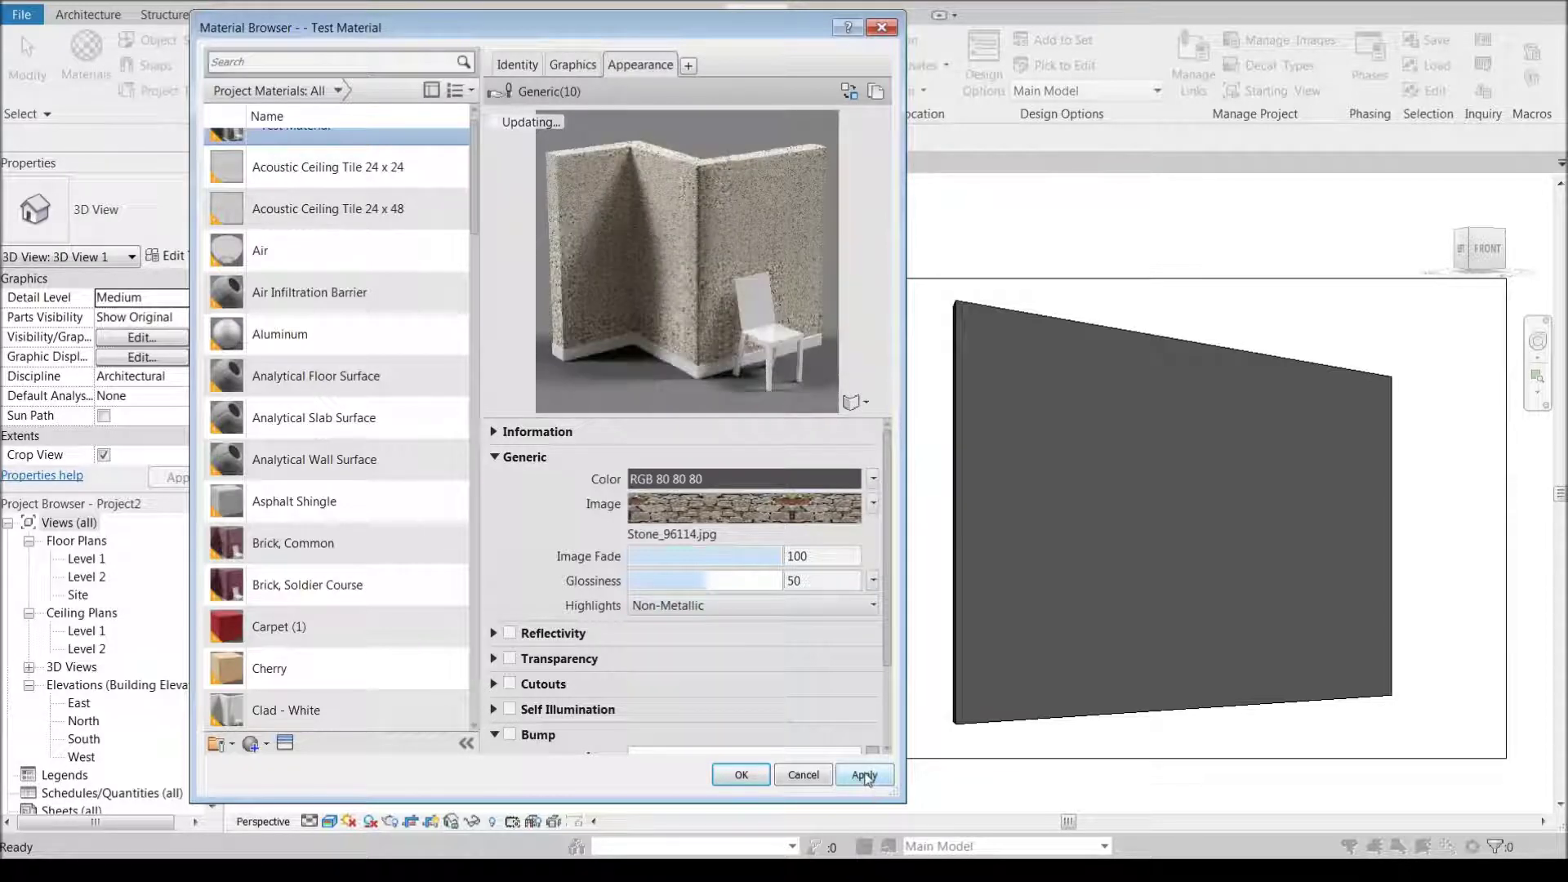
- Set the stone image's texture sample size to 8'-0" wide by 9'-6" tall
click(866, 776)
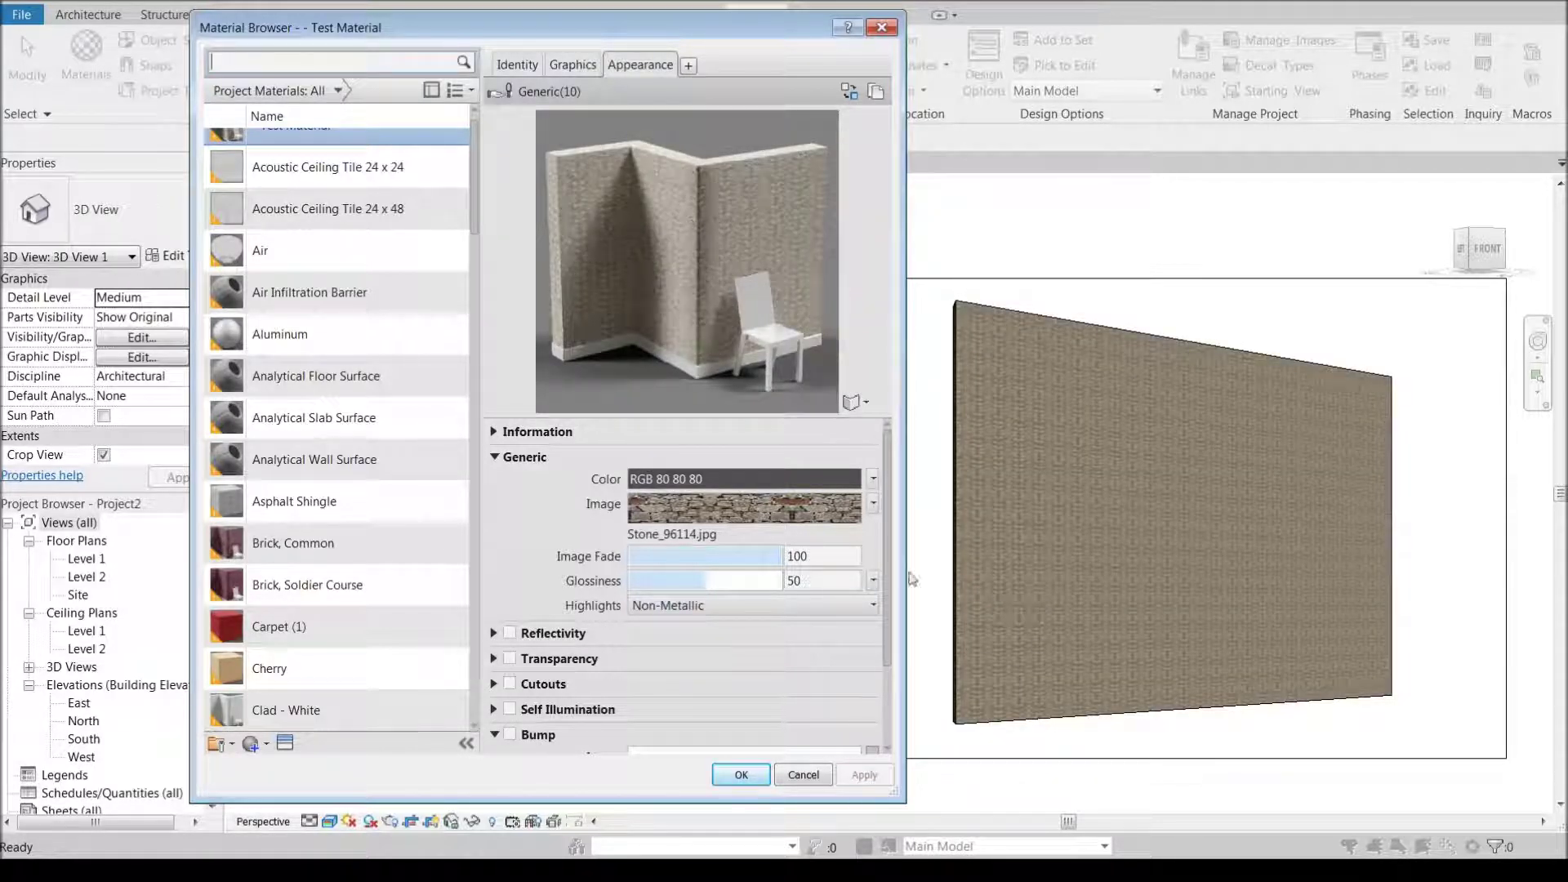
click(873, 505)
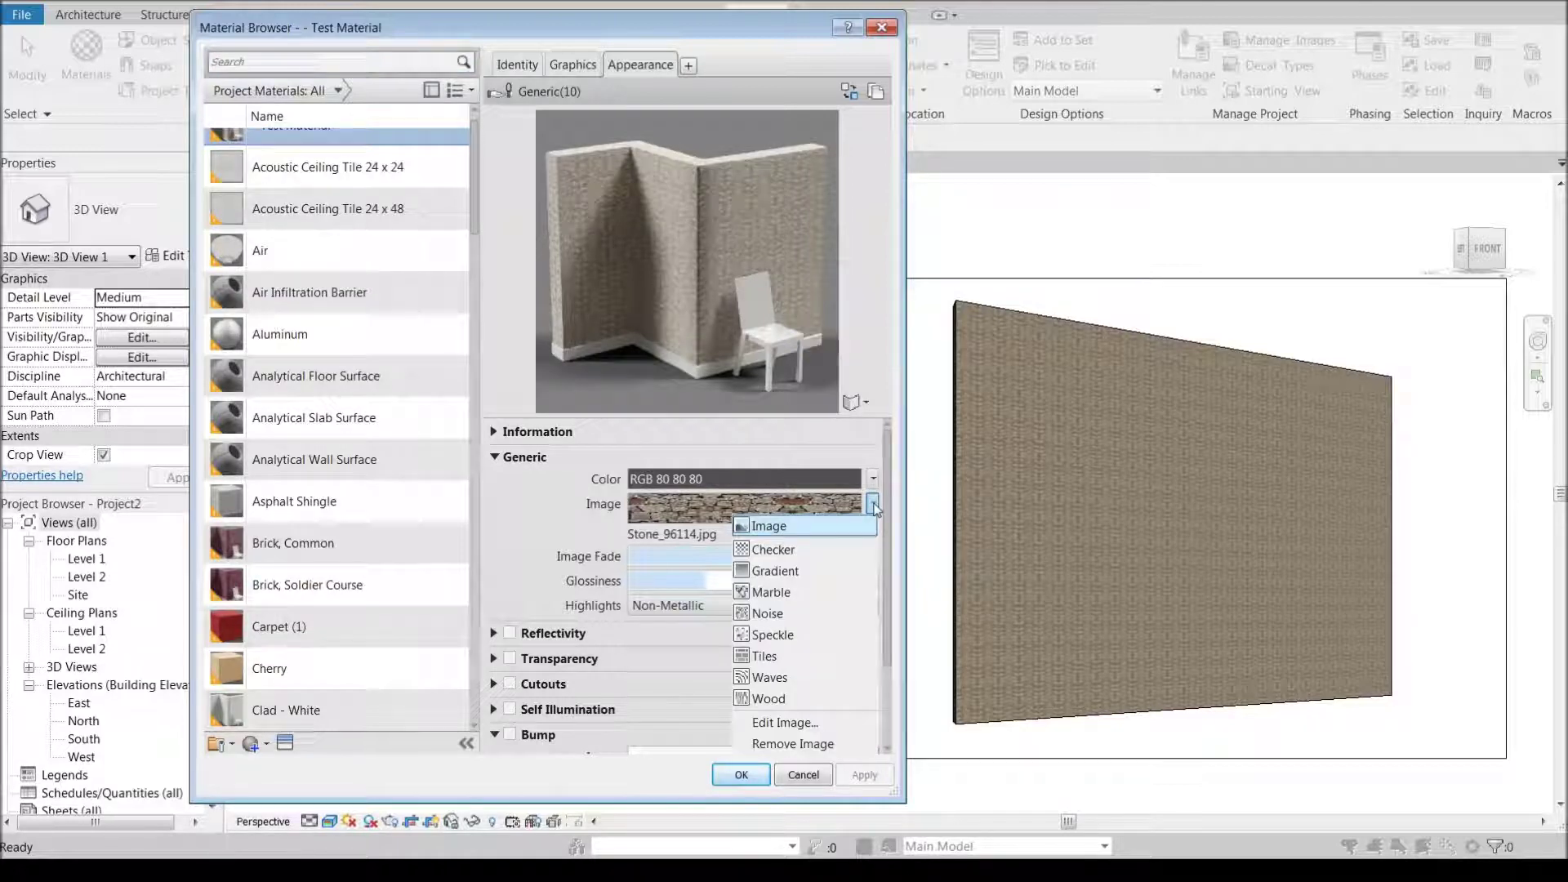
click(784, 723)
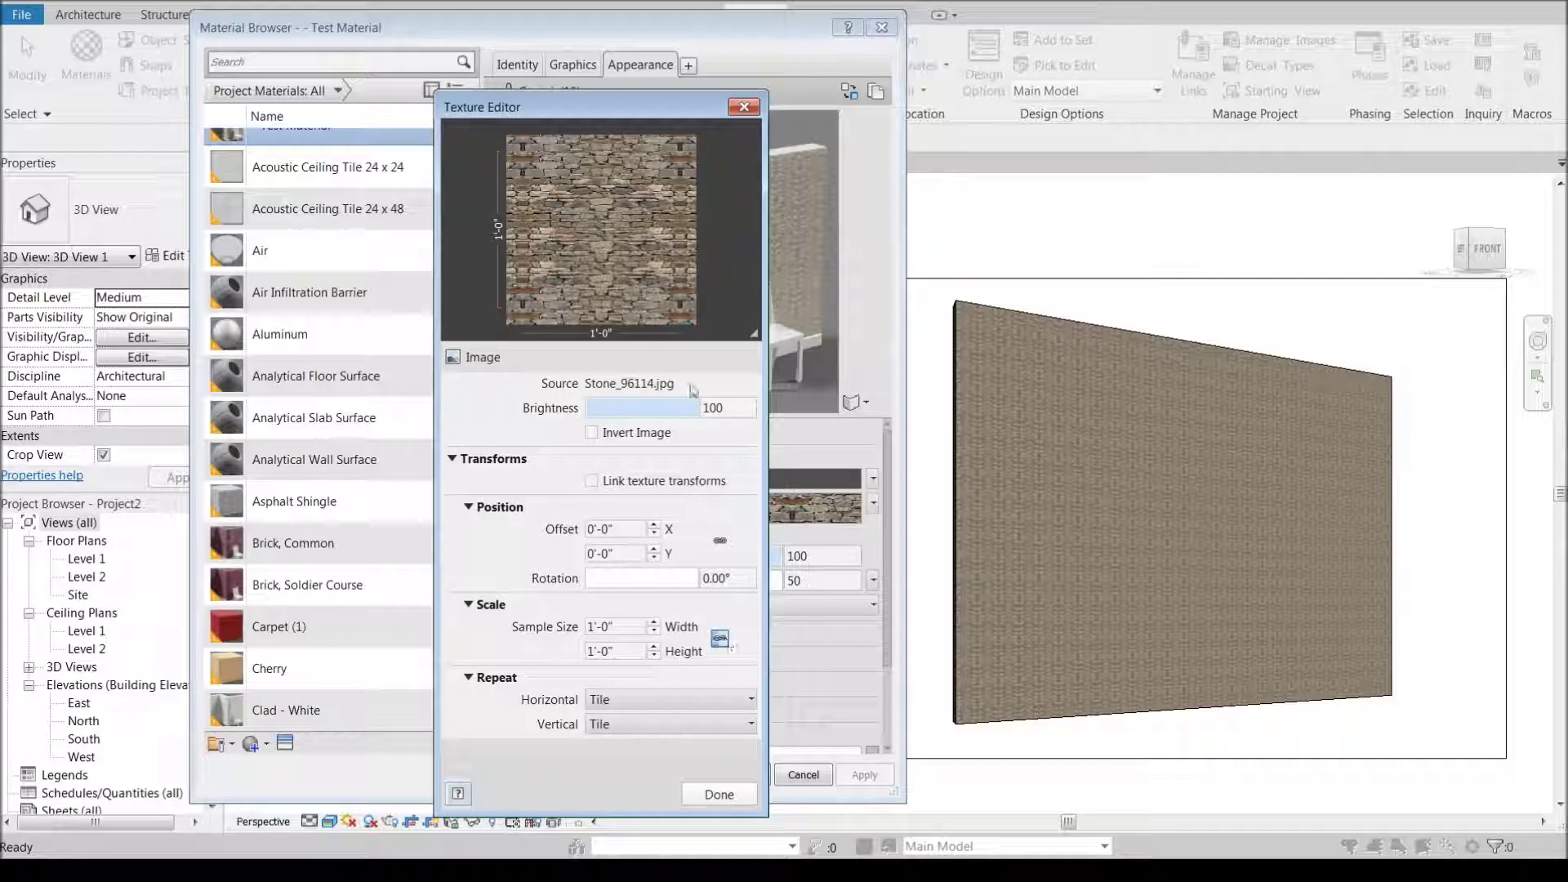
double_click(629, 627)
text(8)
key(Return)
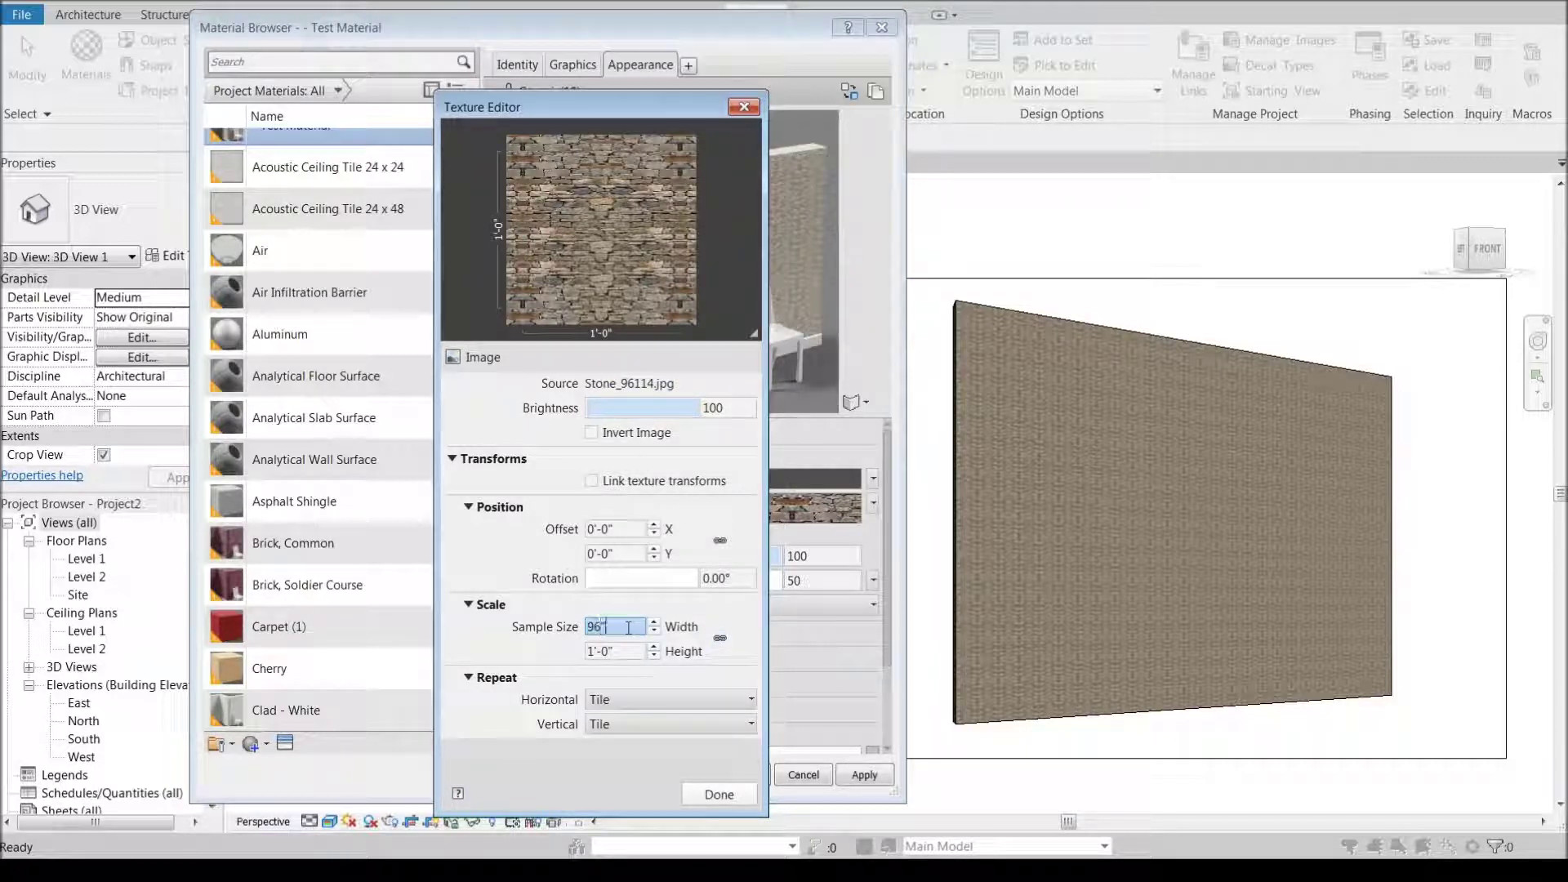
double_click(628, 650)
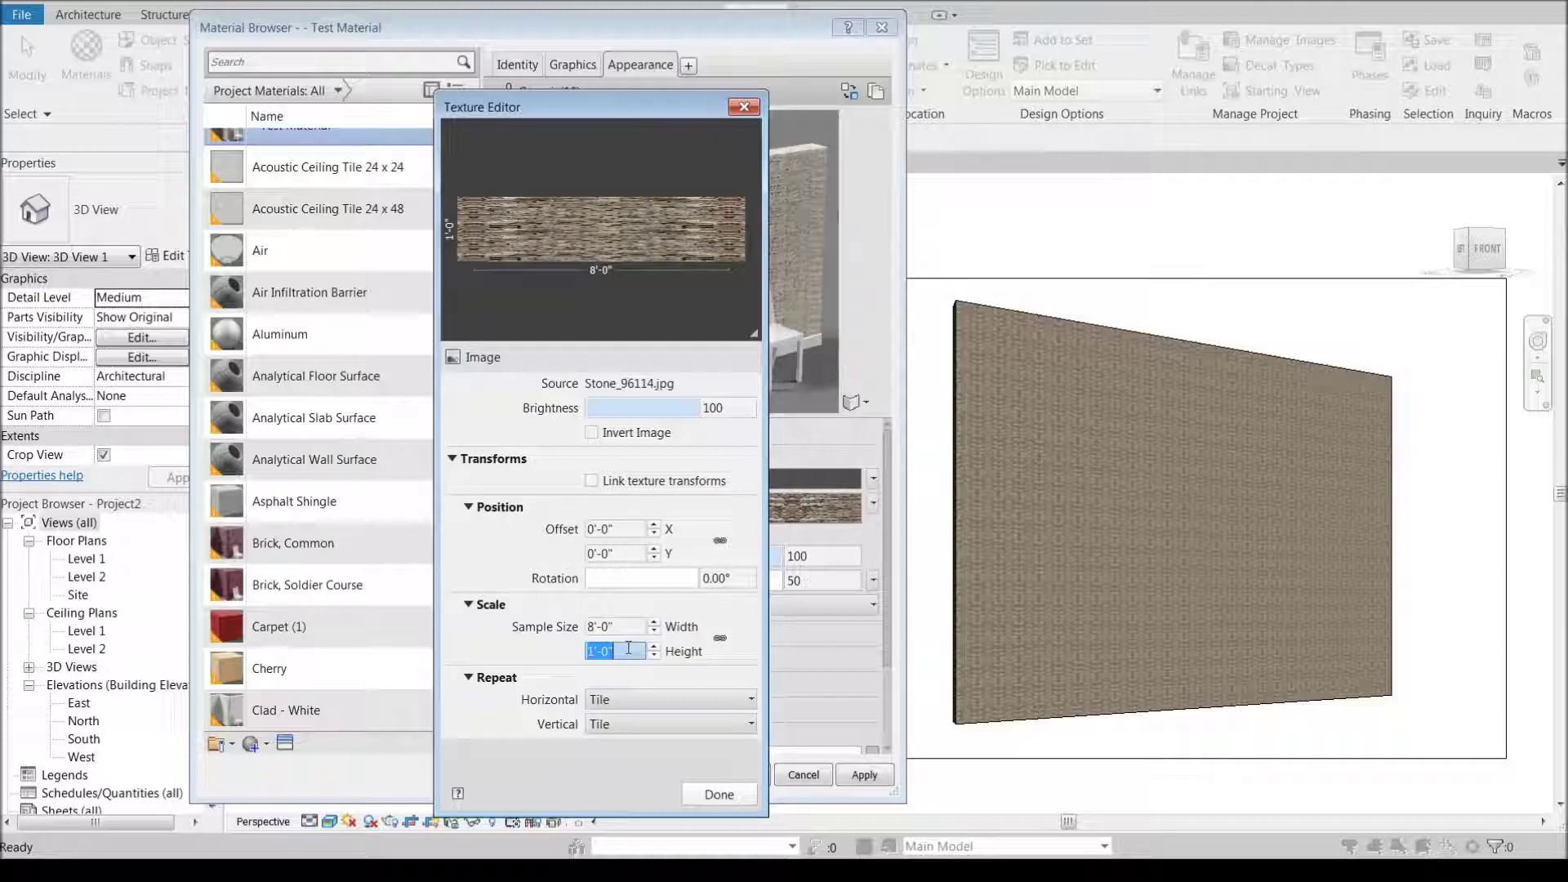
text(9'6)
key(Return)
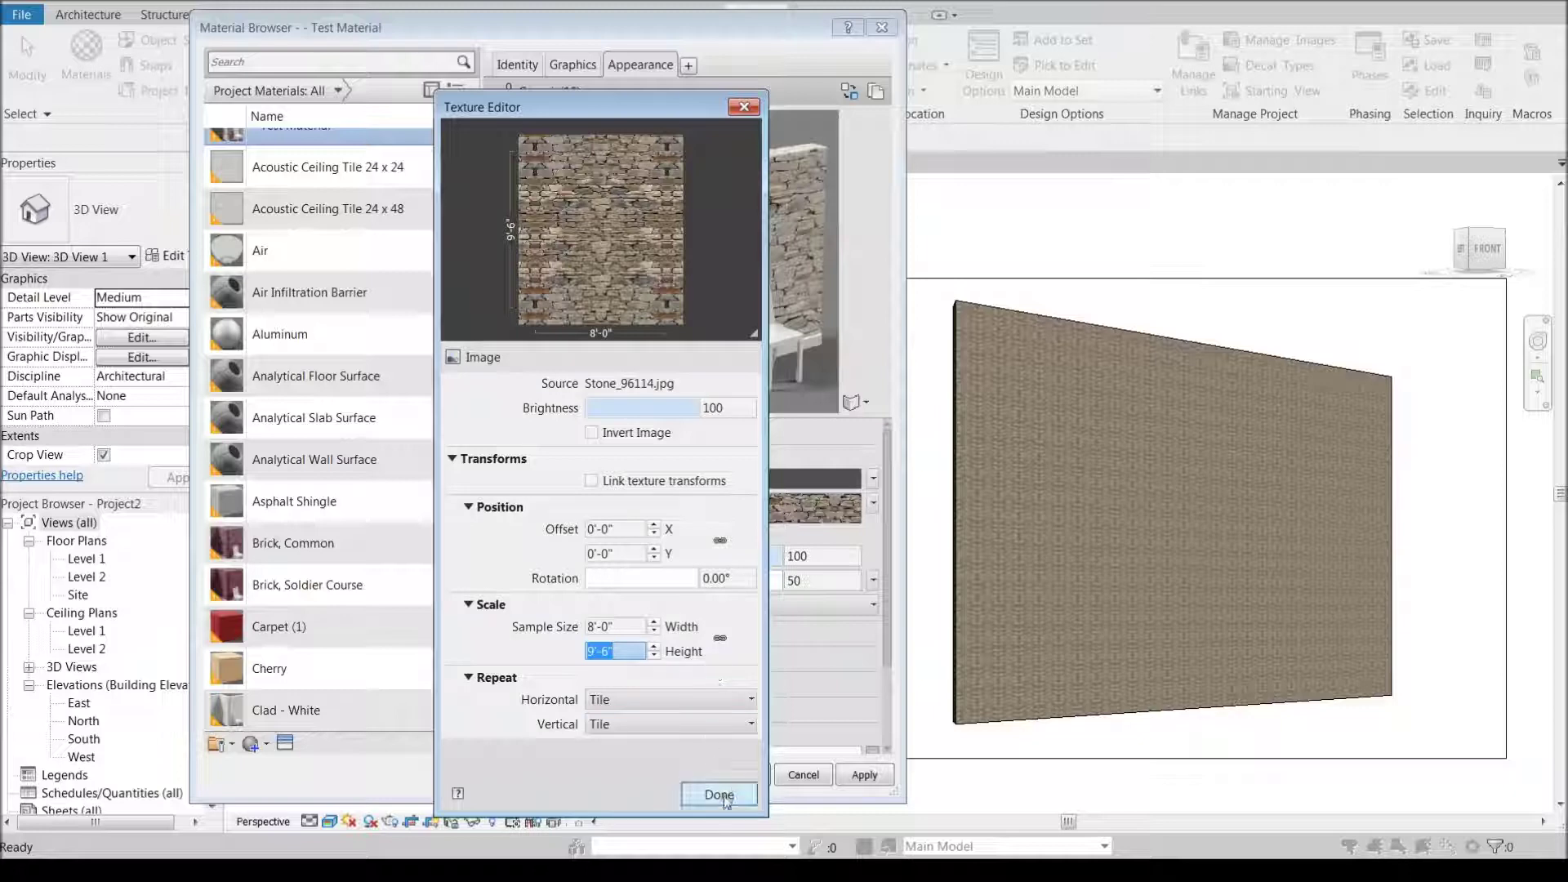
- Keep horizontal repeat at Tile, finish the texture edit, and apply the material to the wall
click(720, 700)
click(721, 699)
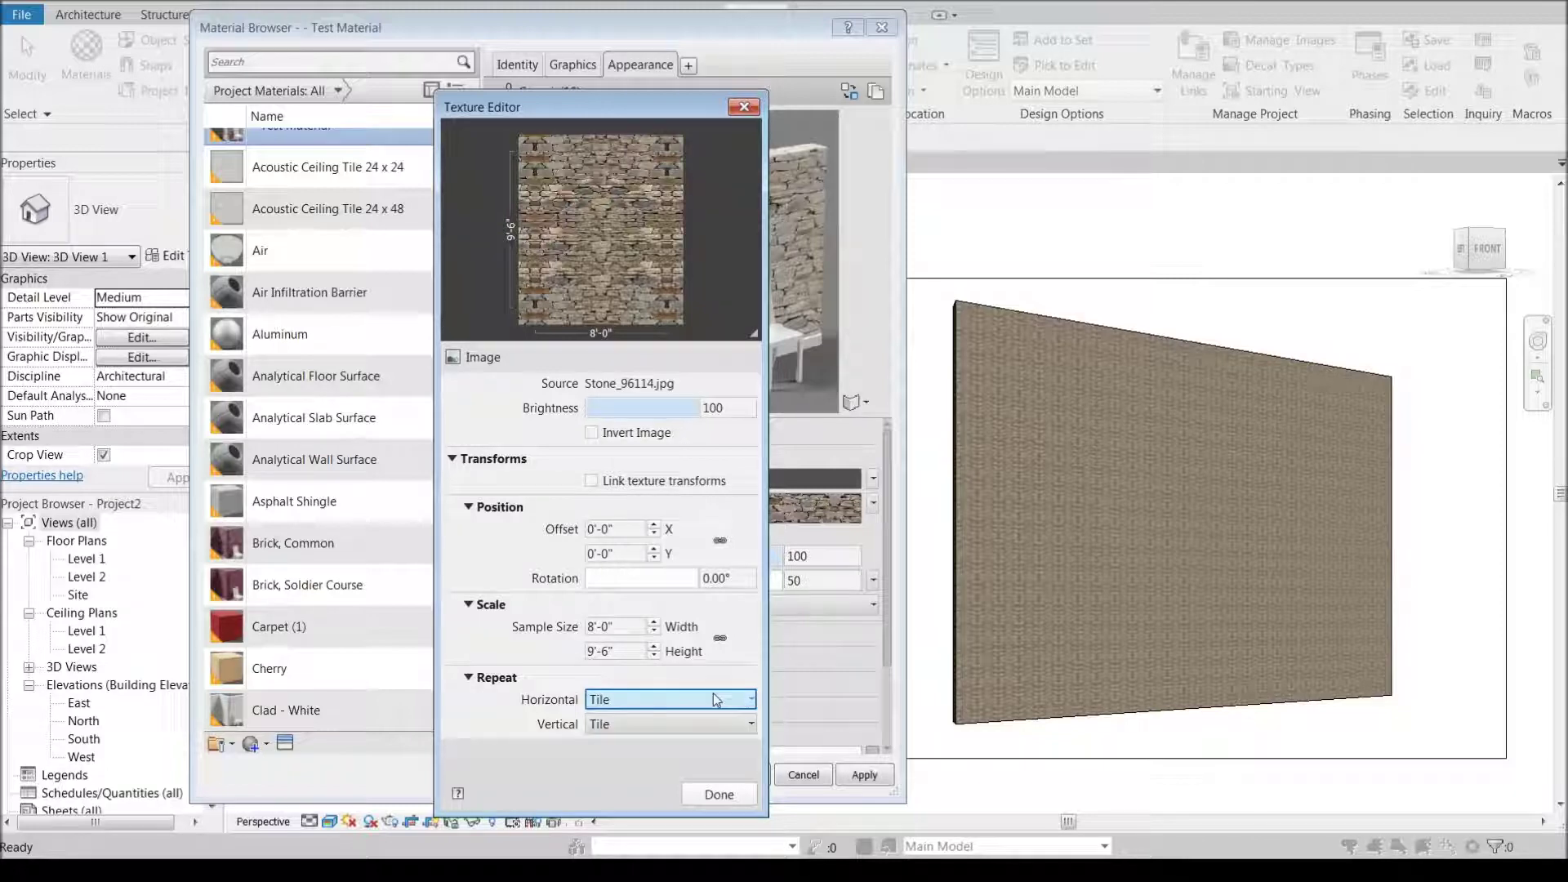
click(738, 700)
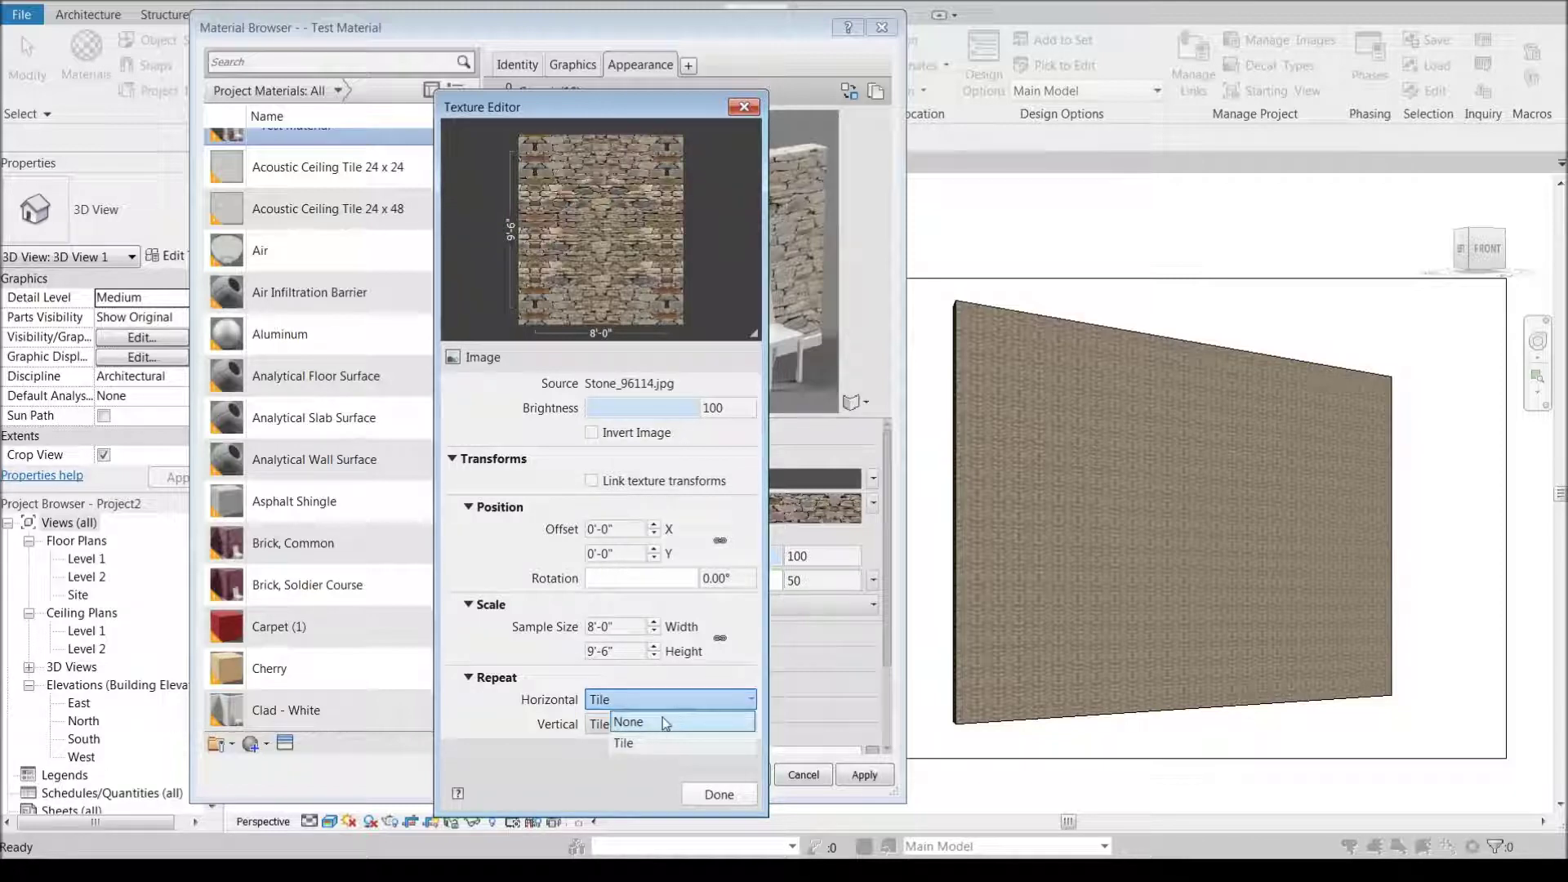
click(713, 706)
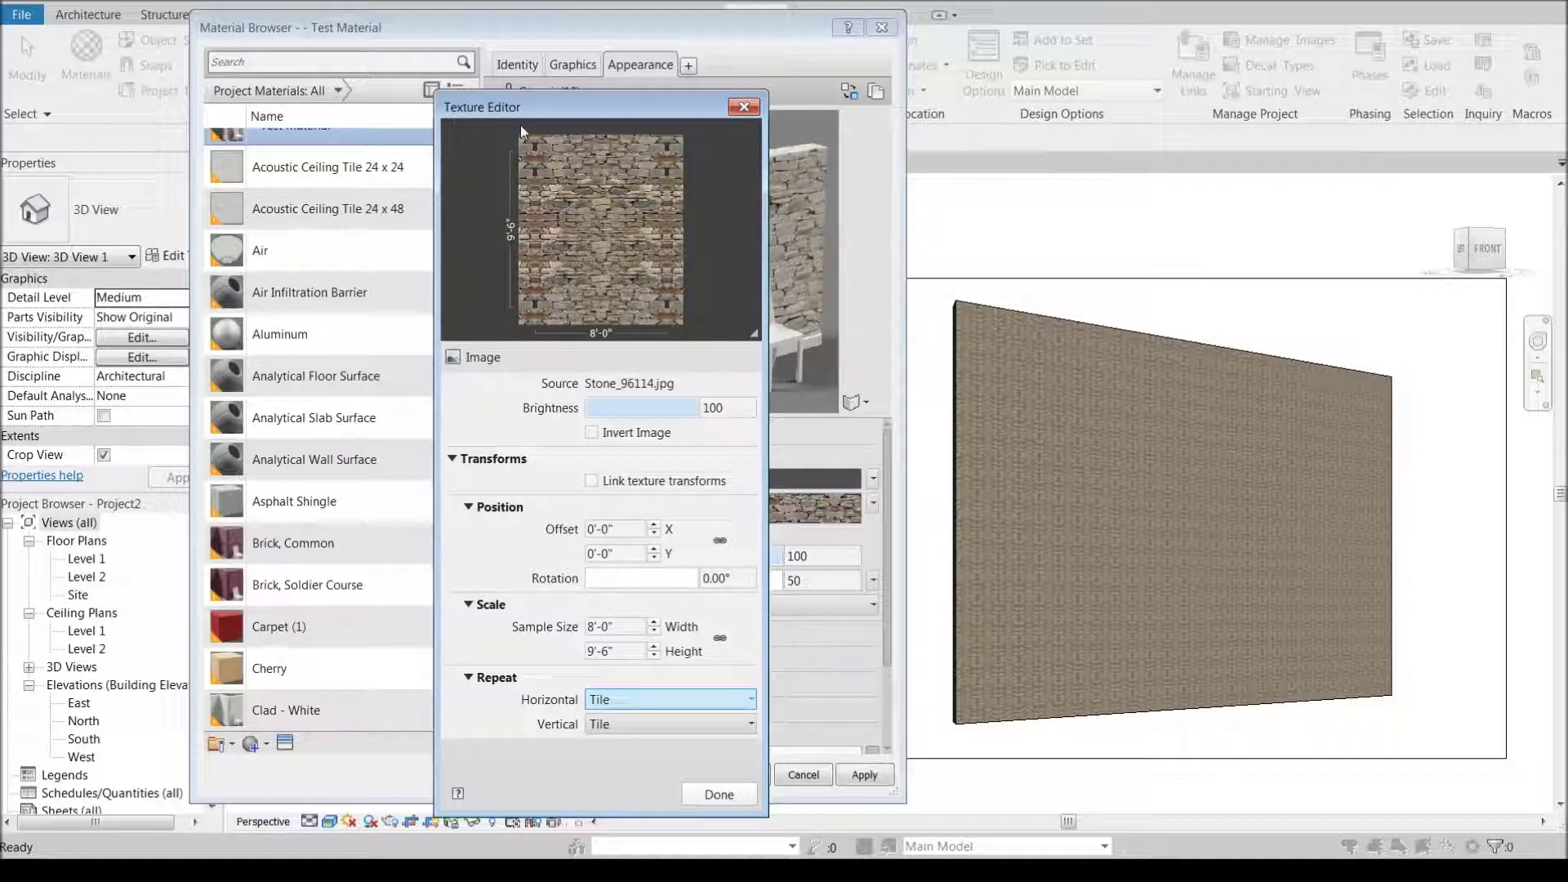
click(700, 794)
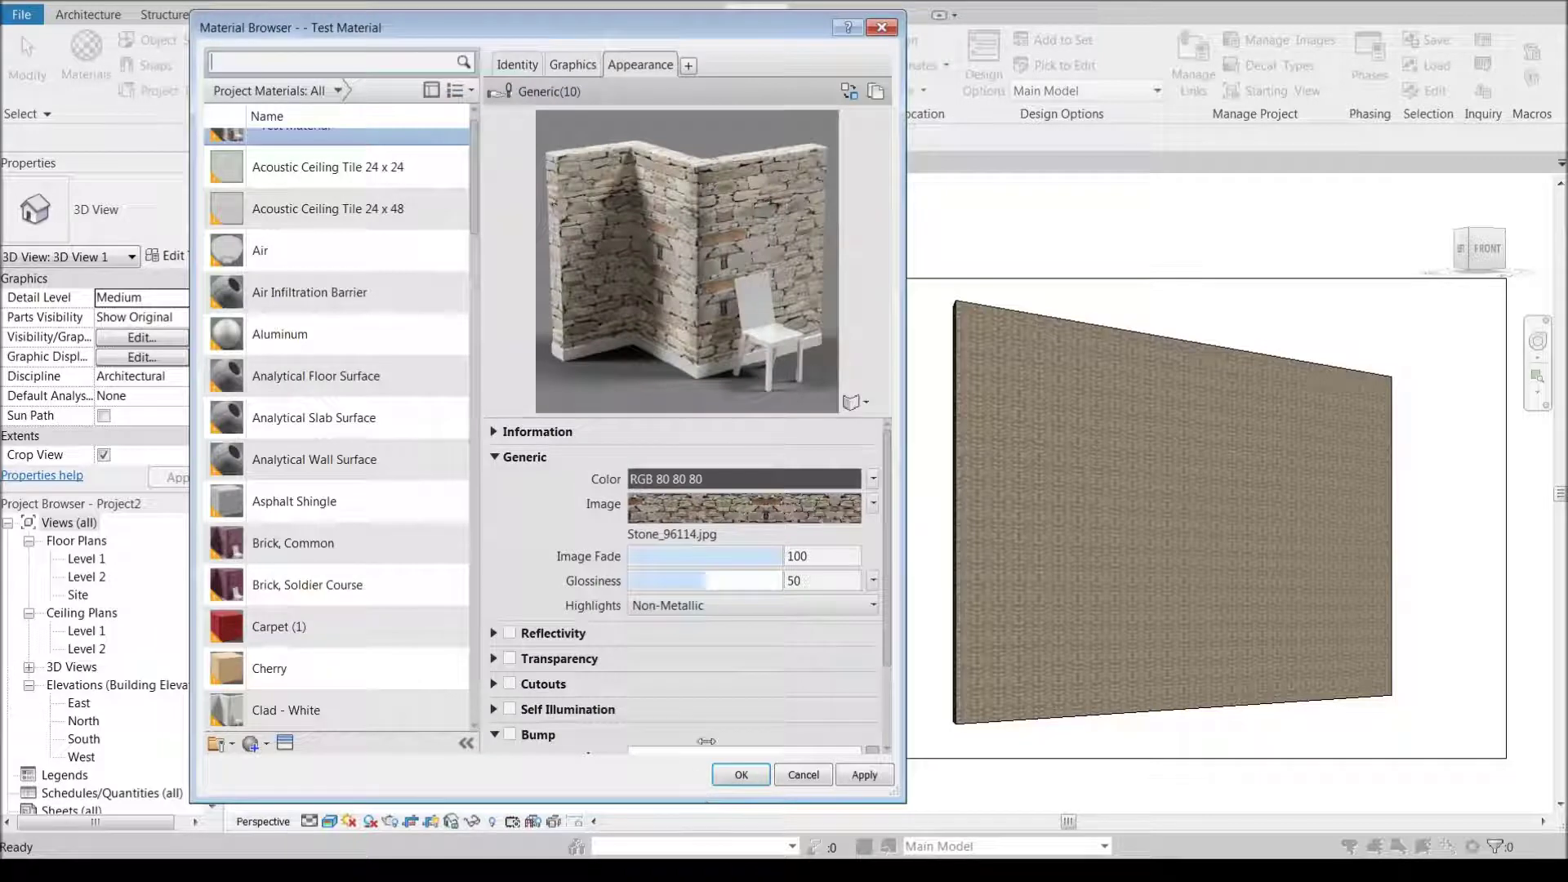
click(864, 774)
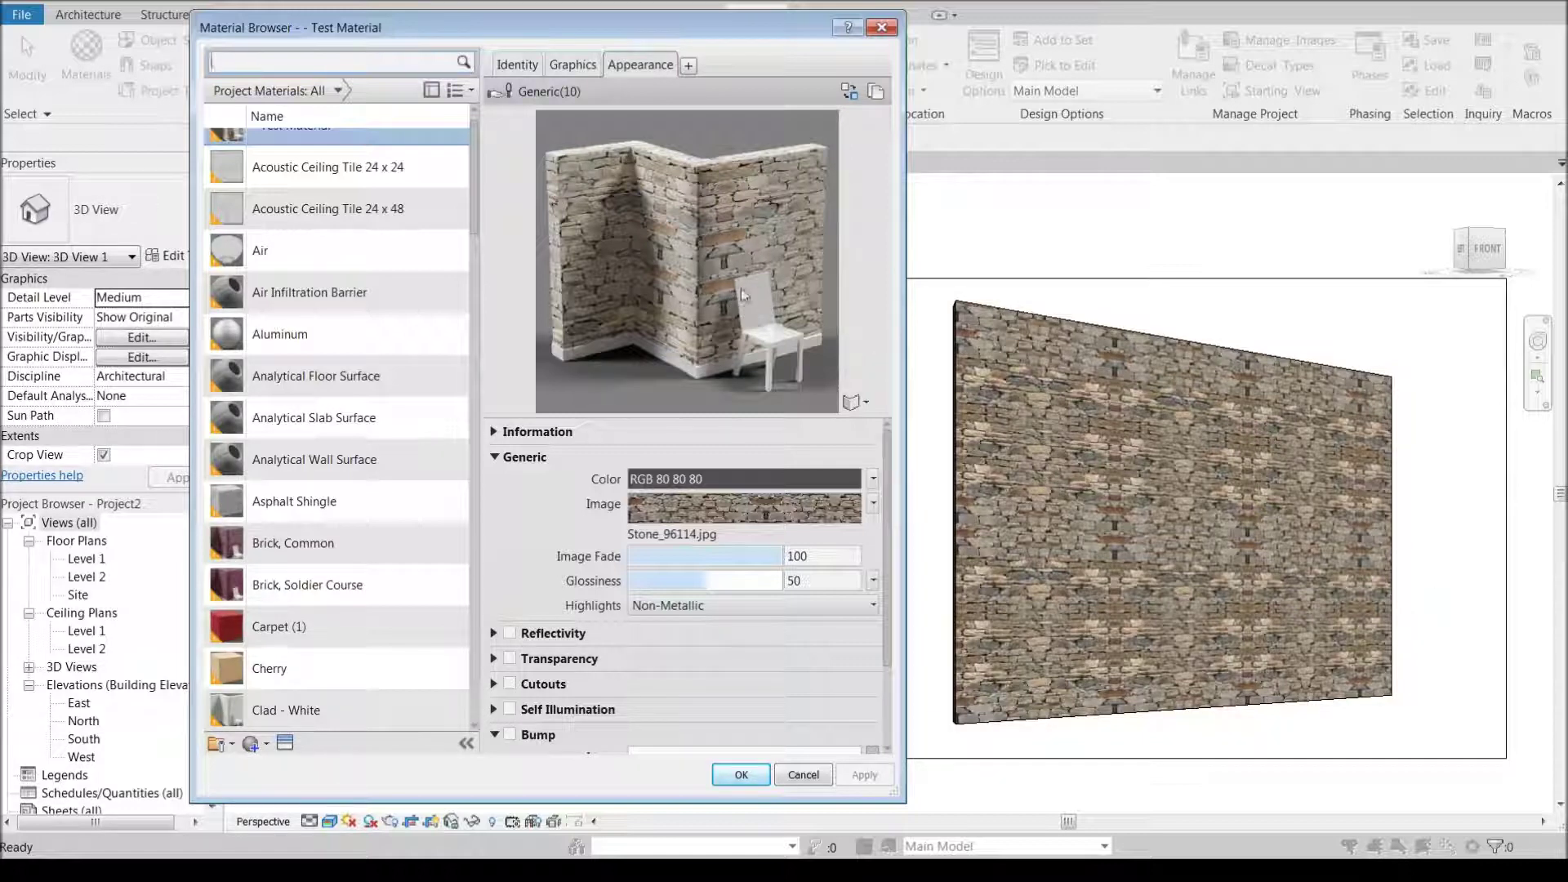
- Link the stone texture's scale and set its width to 7'-0" proportionally
click(873, 503)
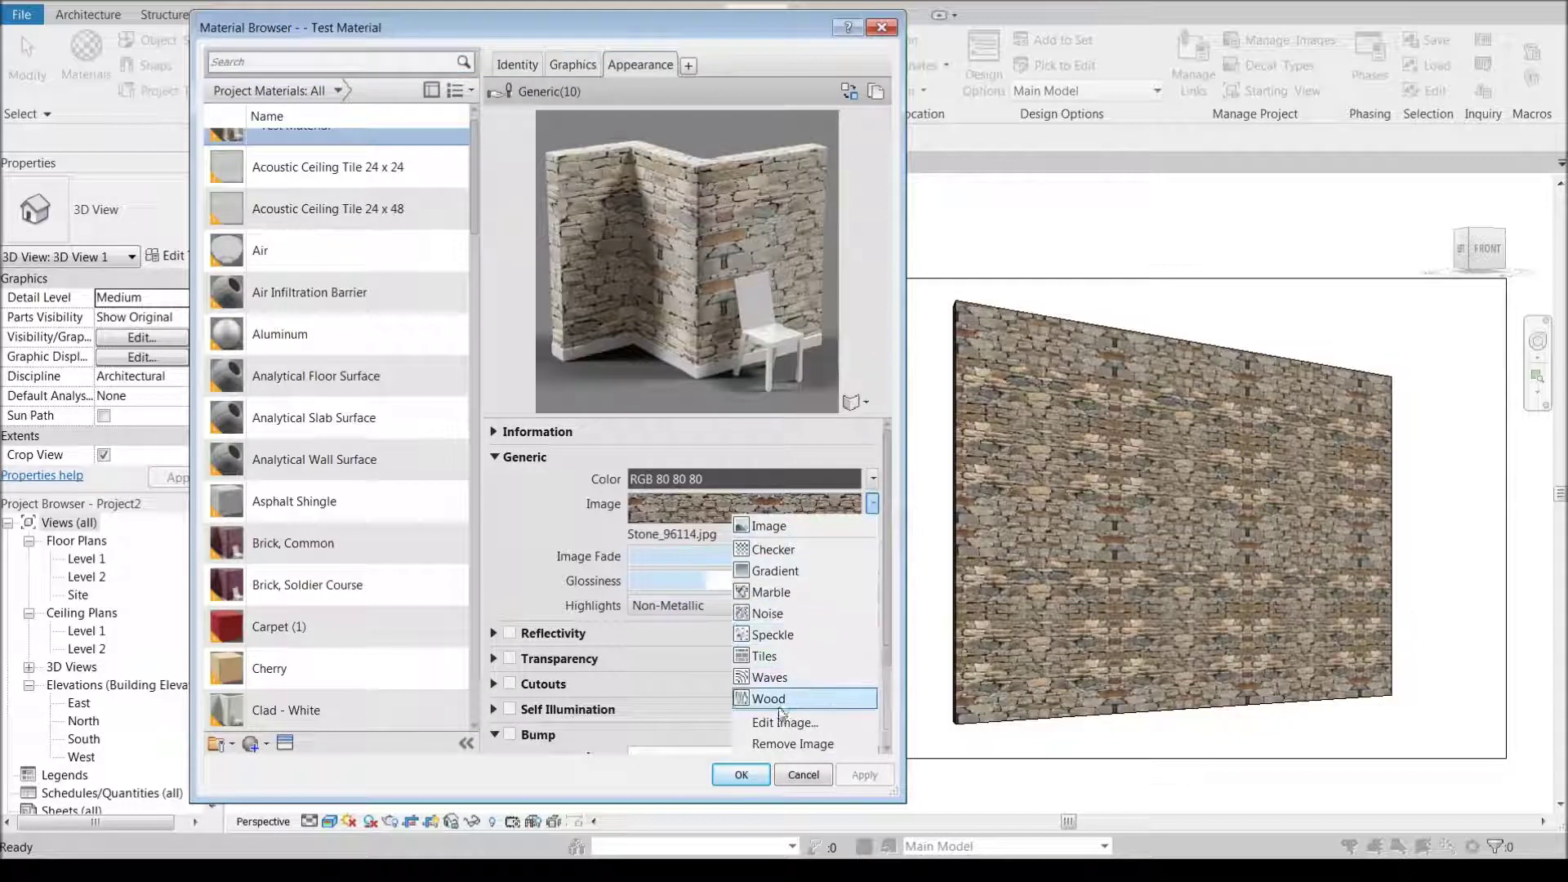
click(785, 719)
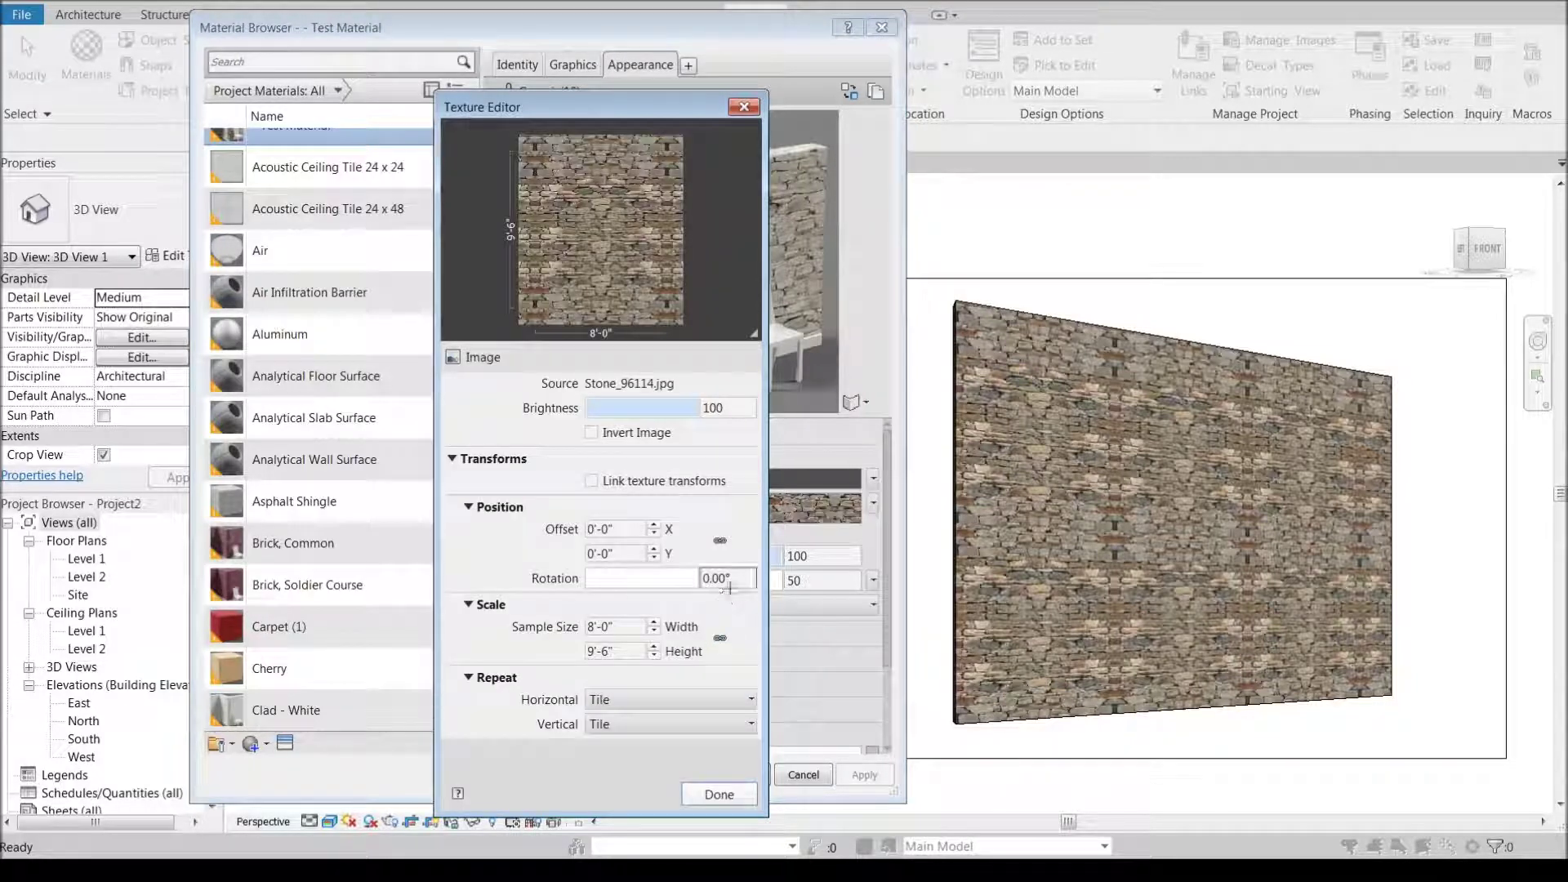
click(719, 638)
click(631, 628)
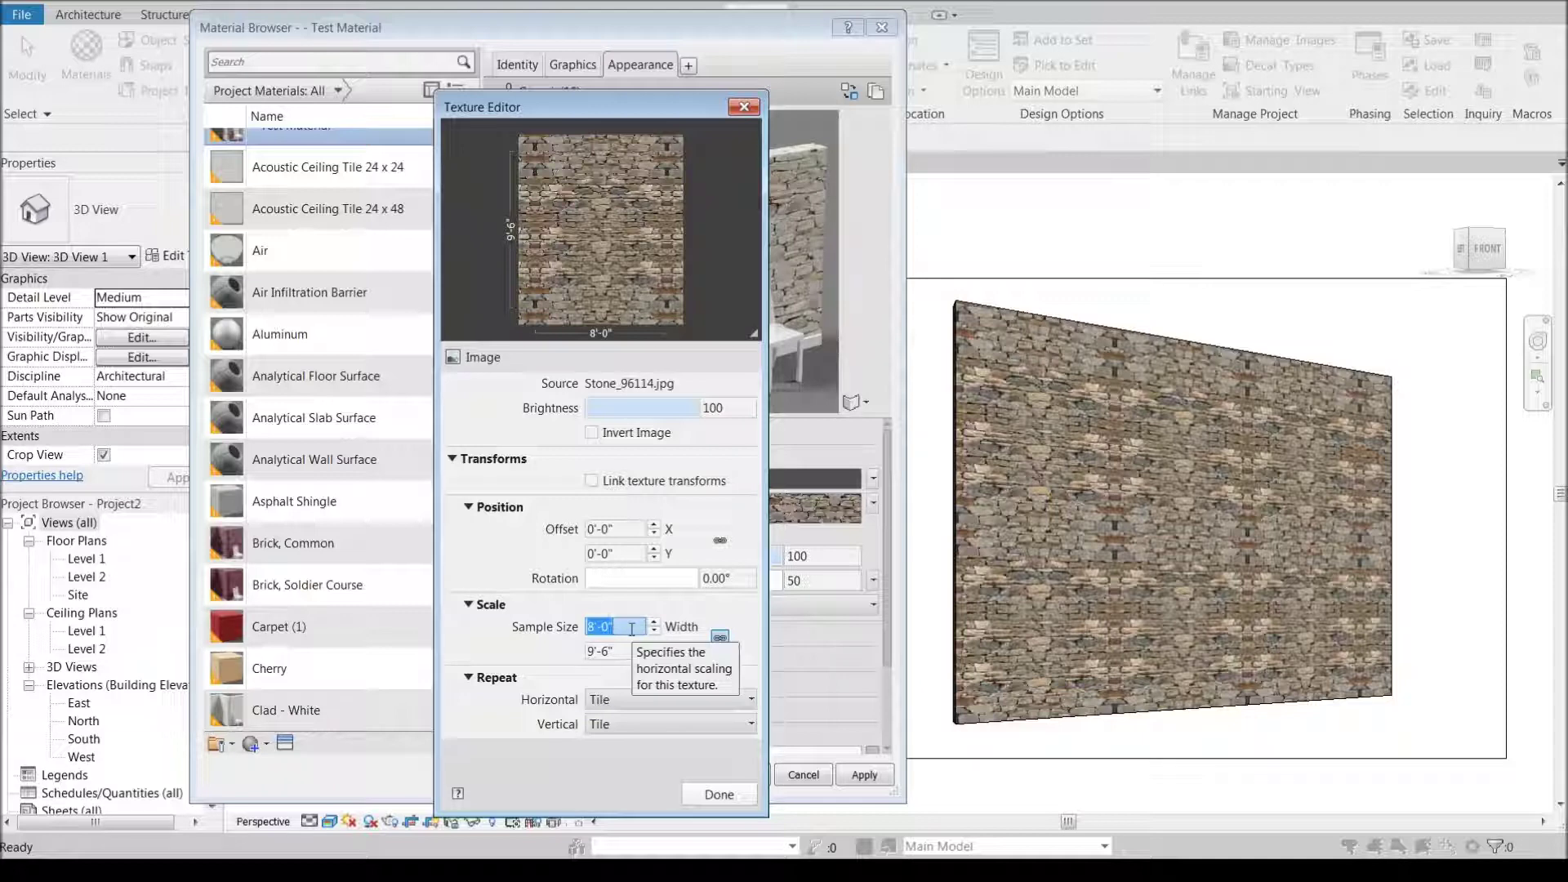
text(7)
key(Return)
click(842, 778)
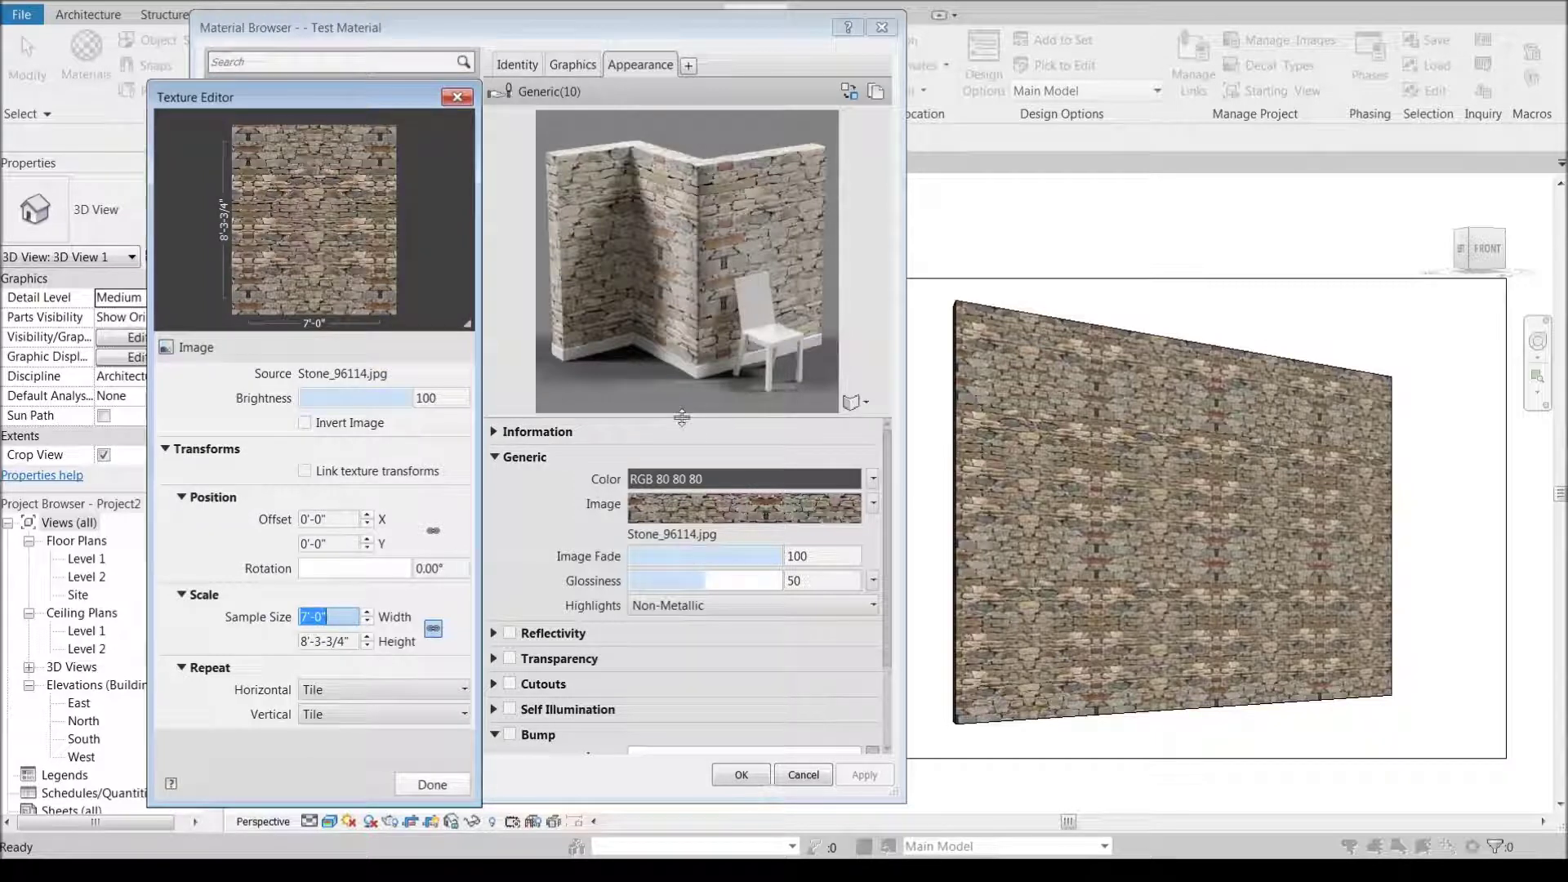
click(432, 784)
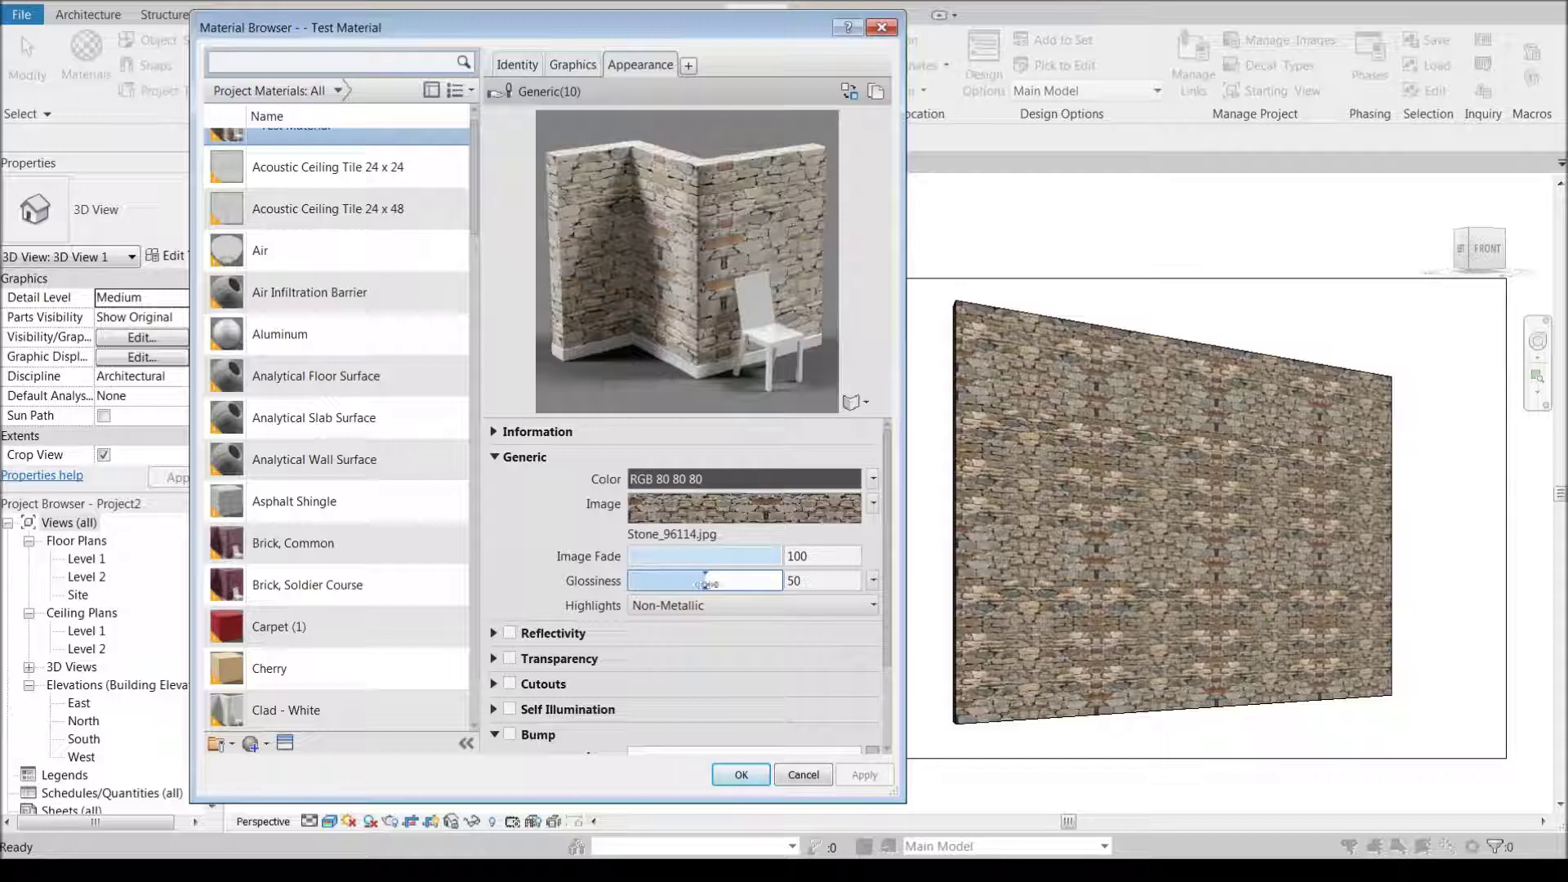
- Lower Test Material's Generic glossiness from 50 to 0
drag(705, 584, 608, 586)
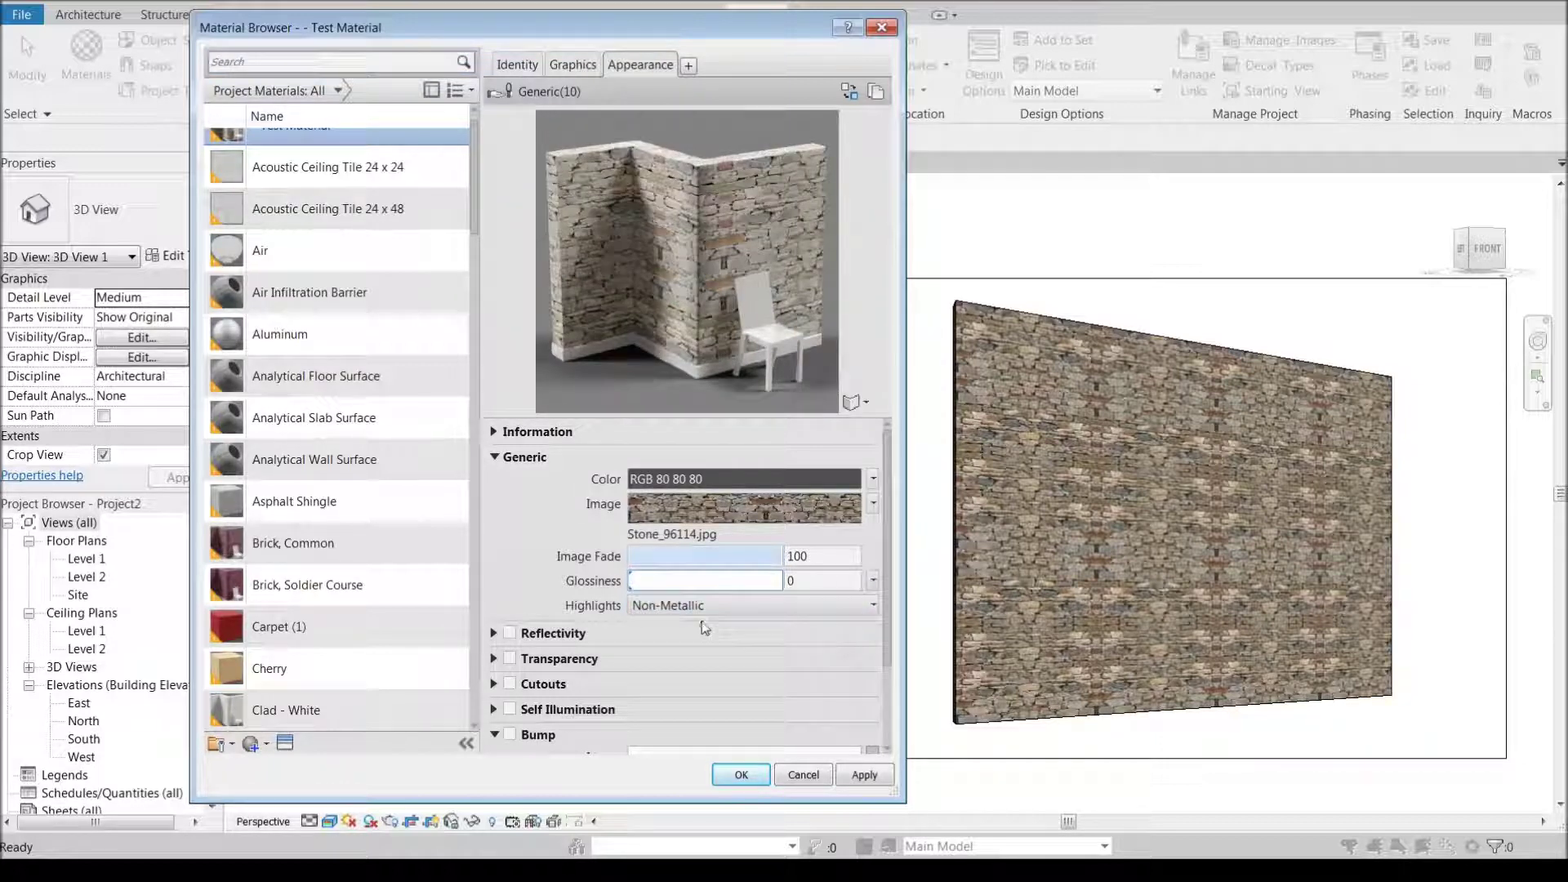
- Inspect the Reflectivity, Transparency, Cutouts and Self Illumination sections, then pick a Bump image
scroll(890, 585, down, 2)
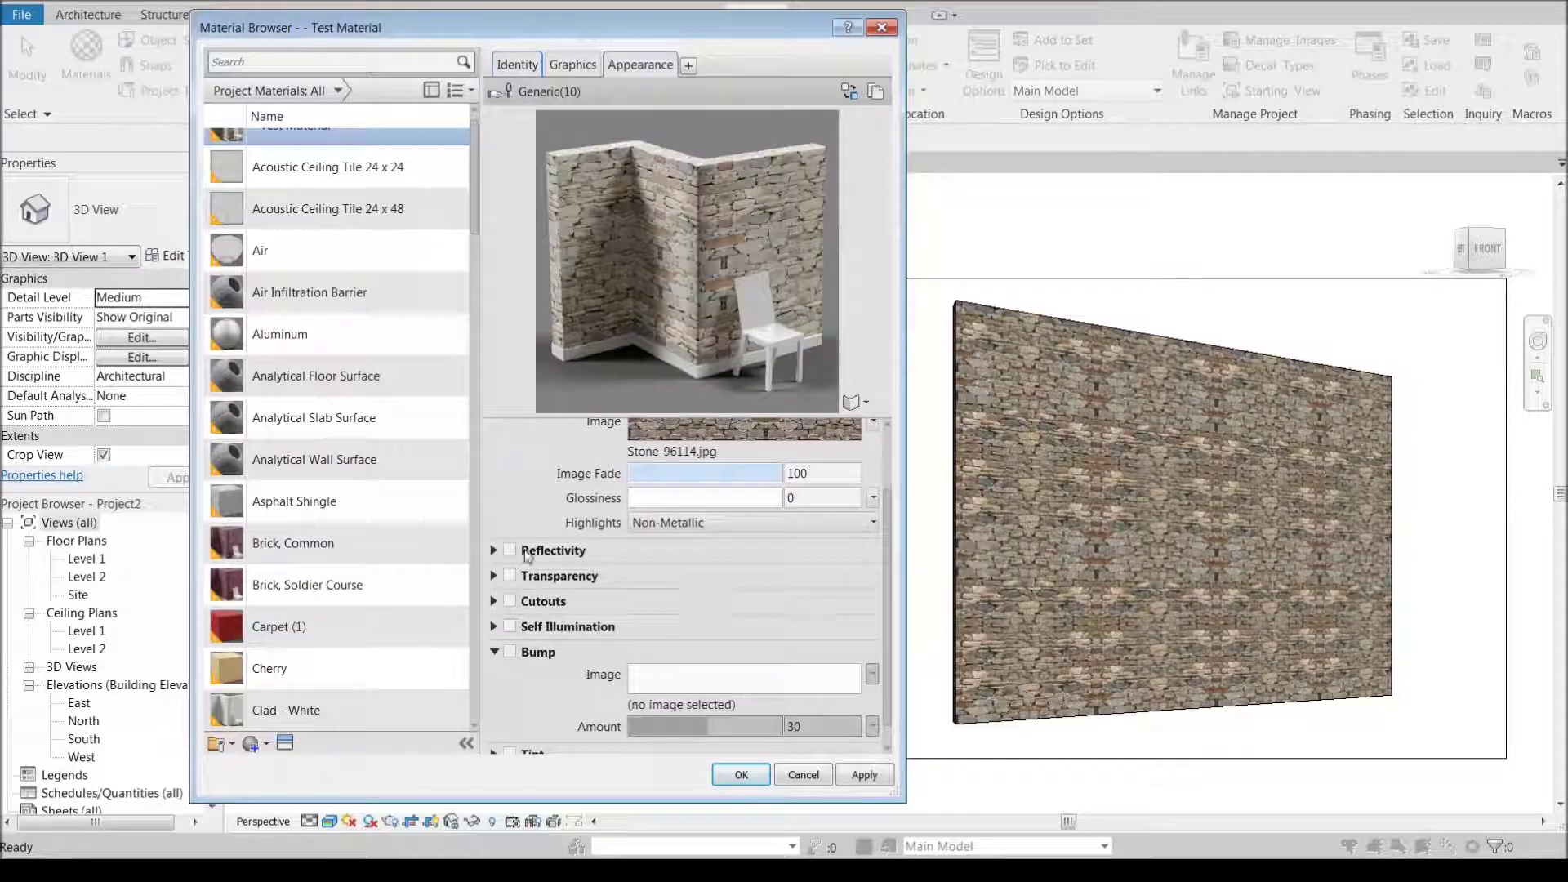
click(495, 552)
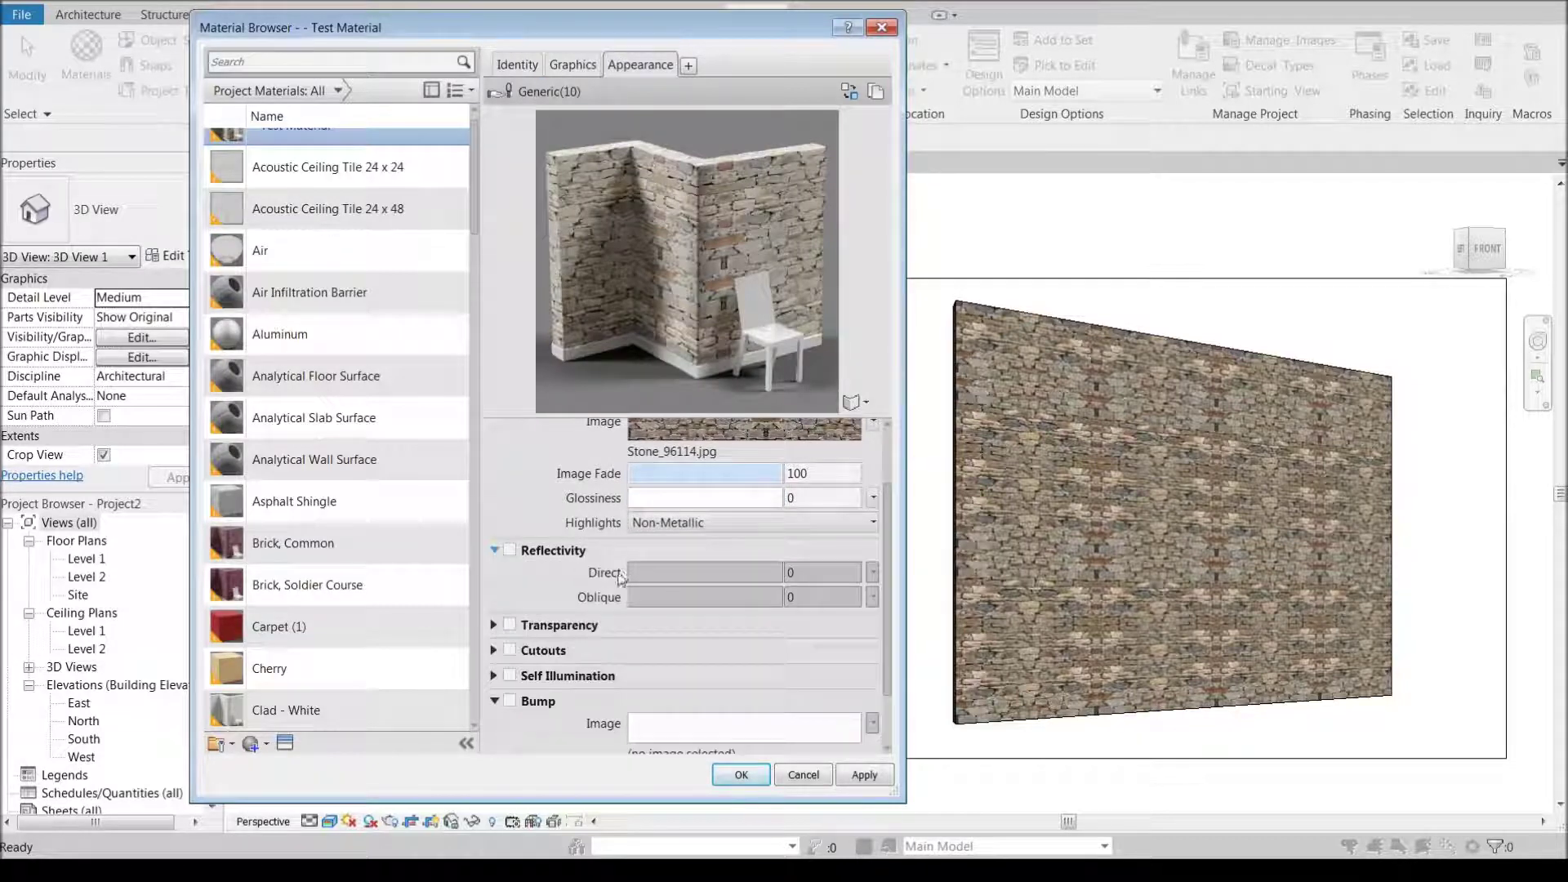
click(494, 552)
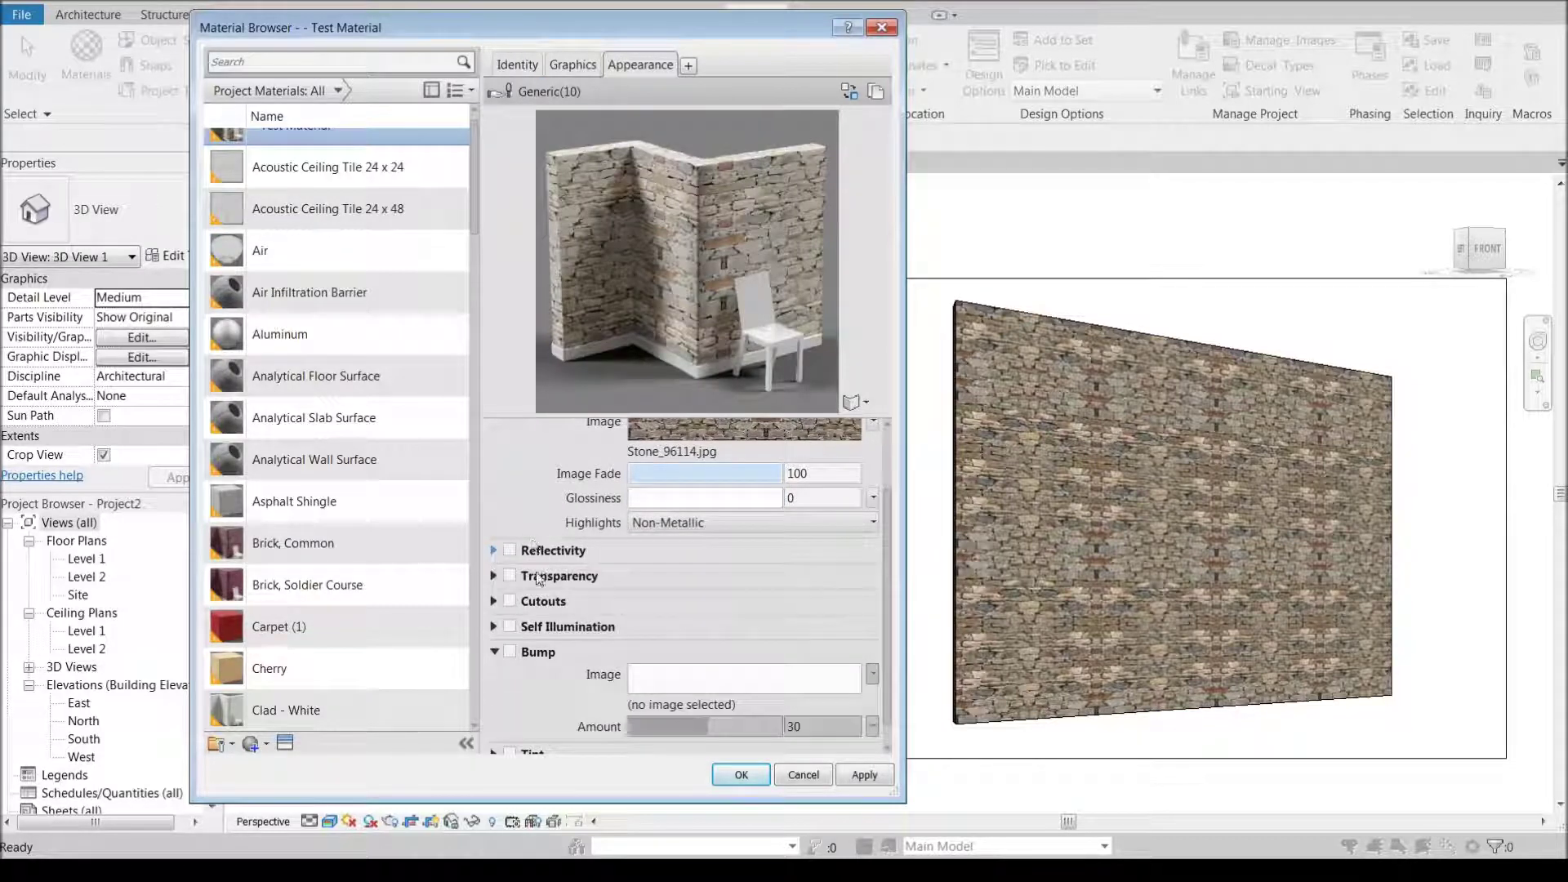
click(492, 577)
scroll(641, 660, down, 2)
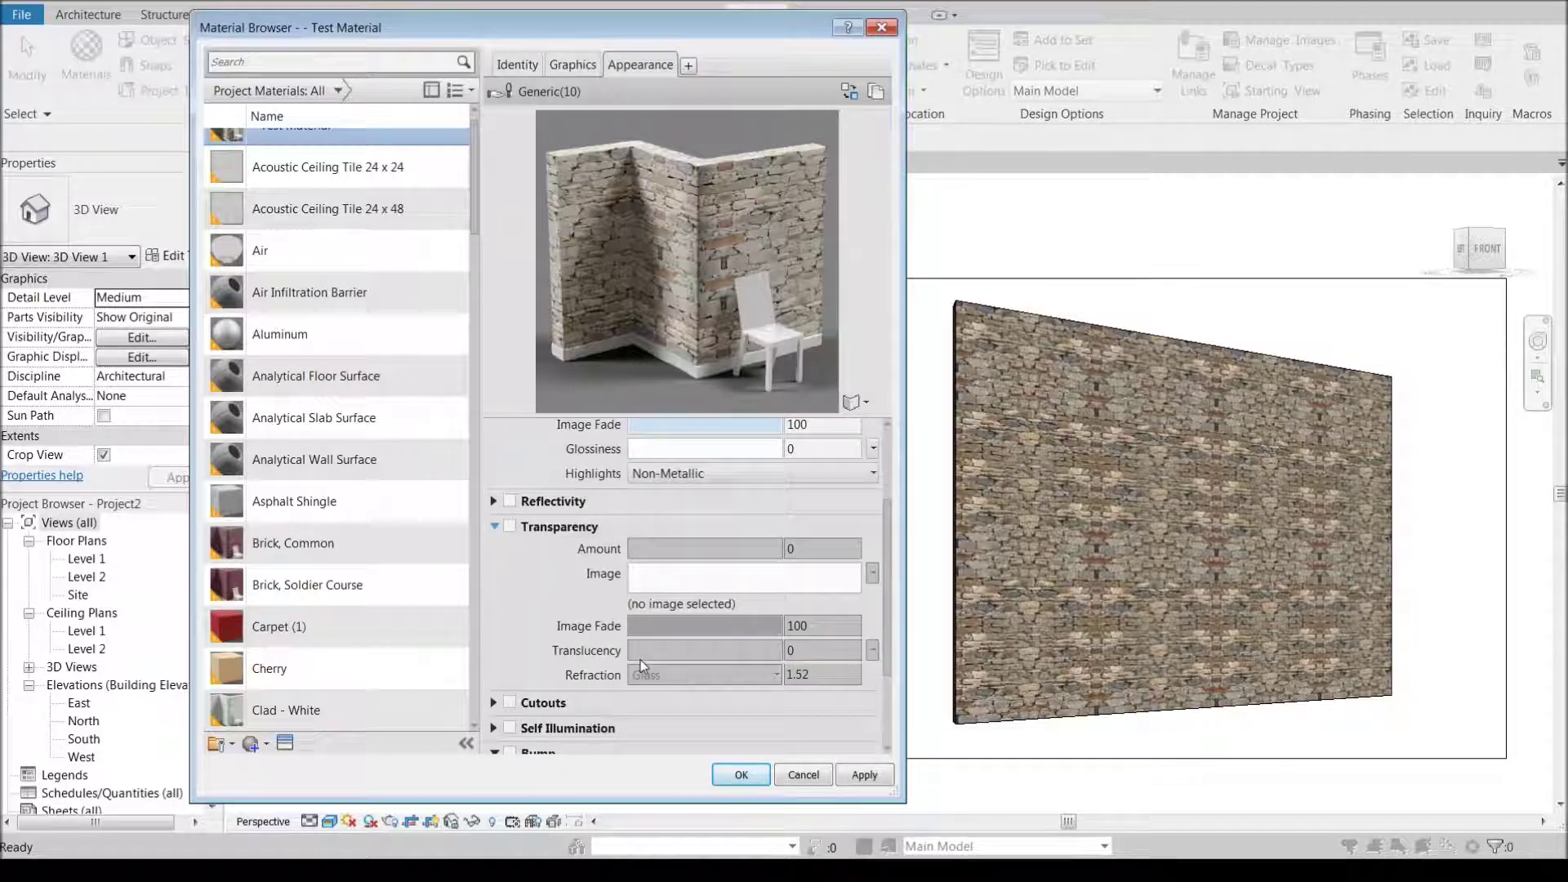
click(496, 479)
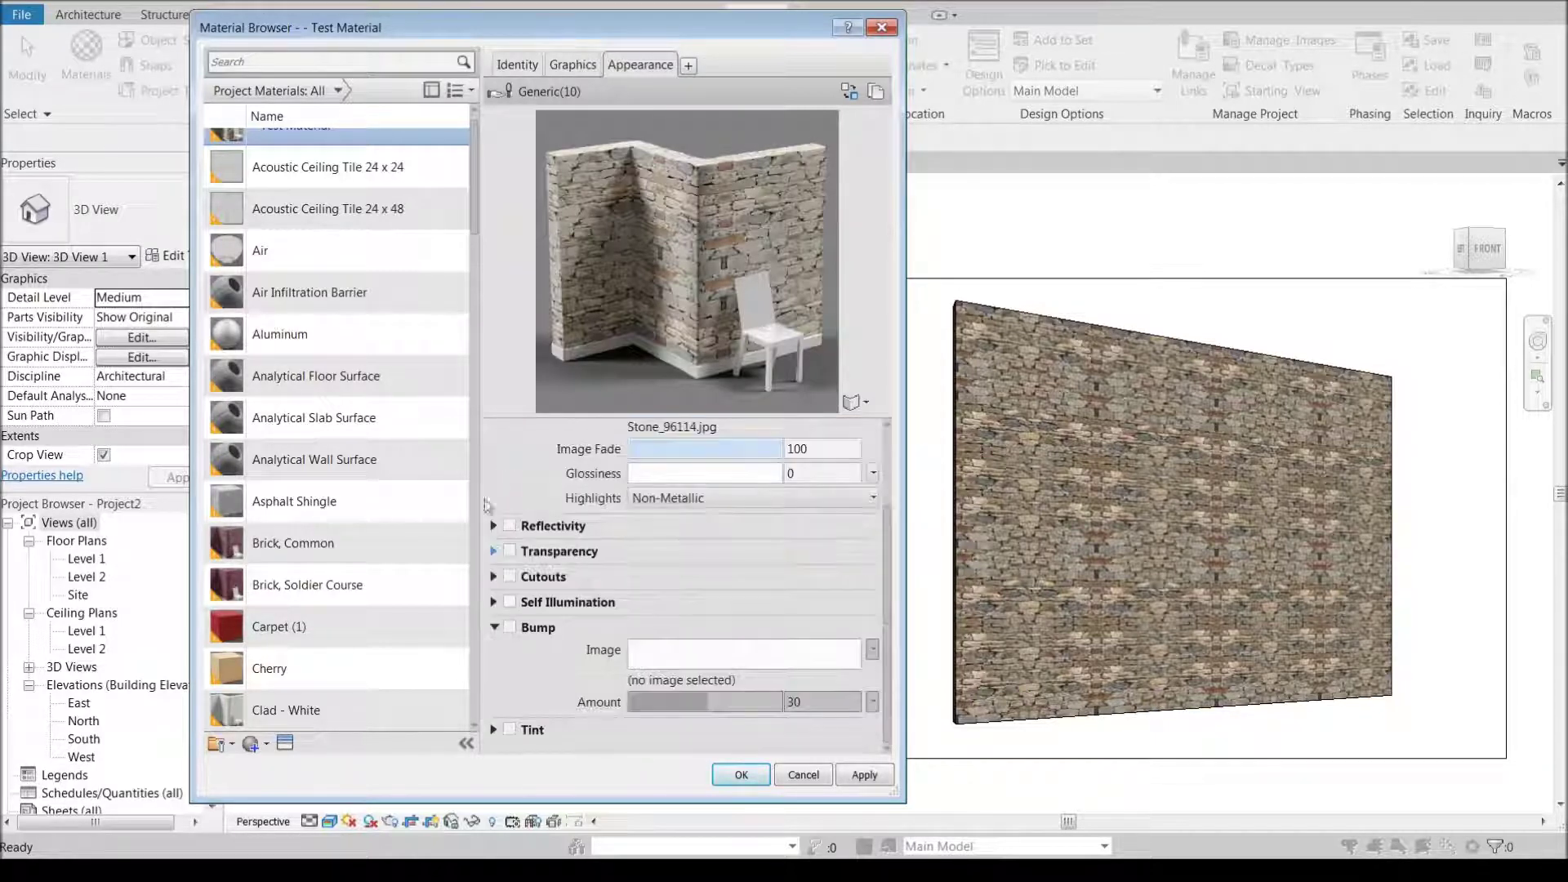
click(492, 577)
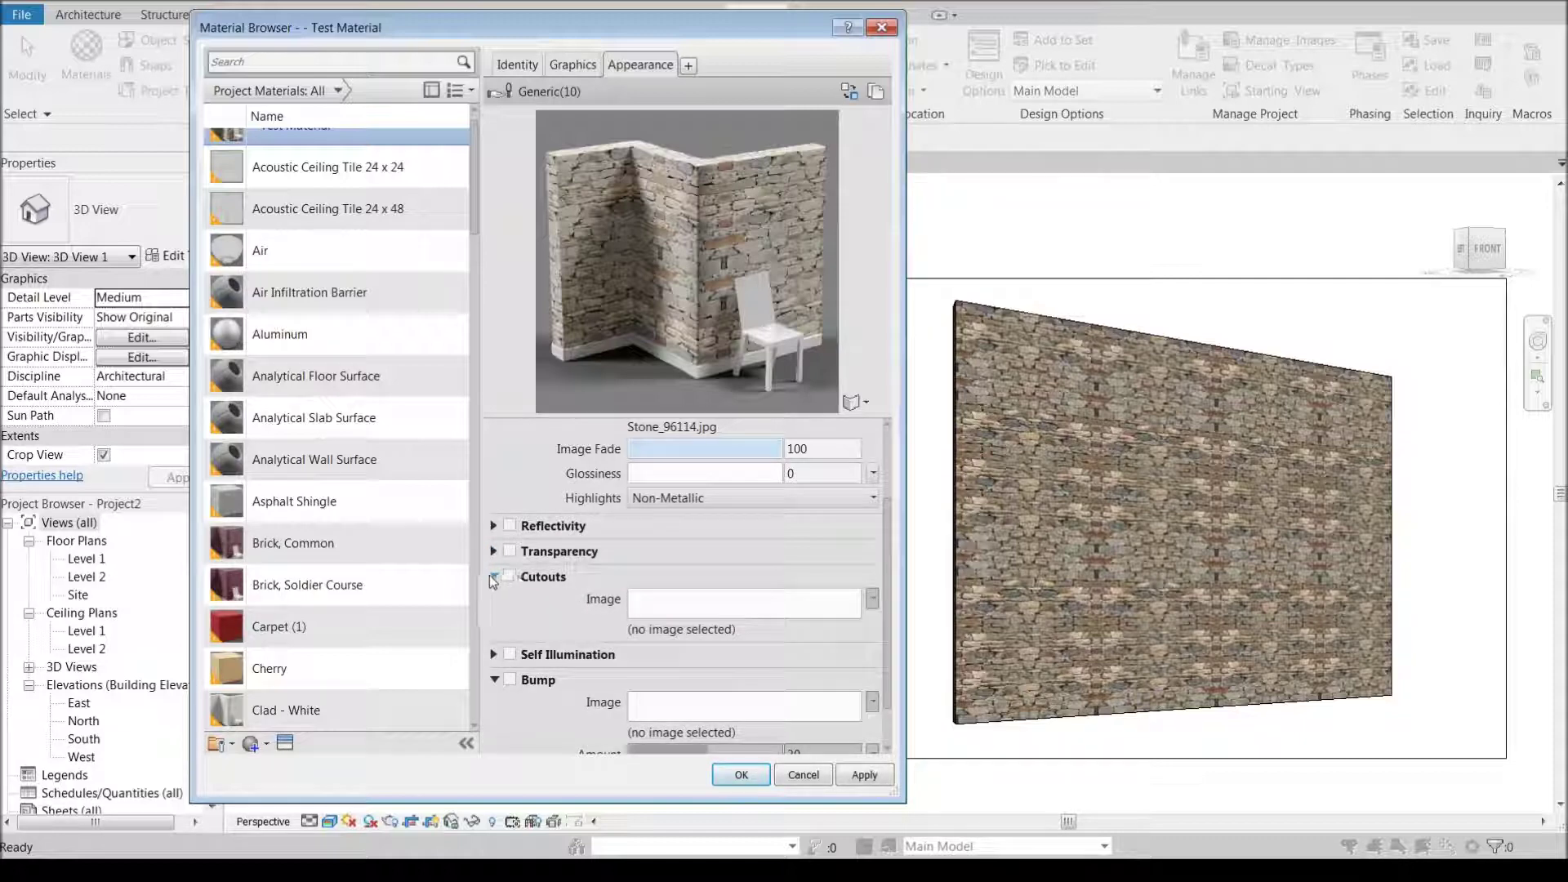
click(494, 576)
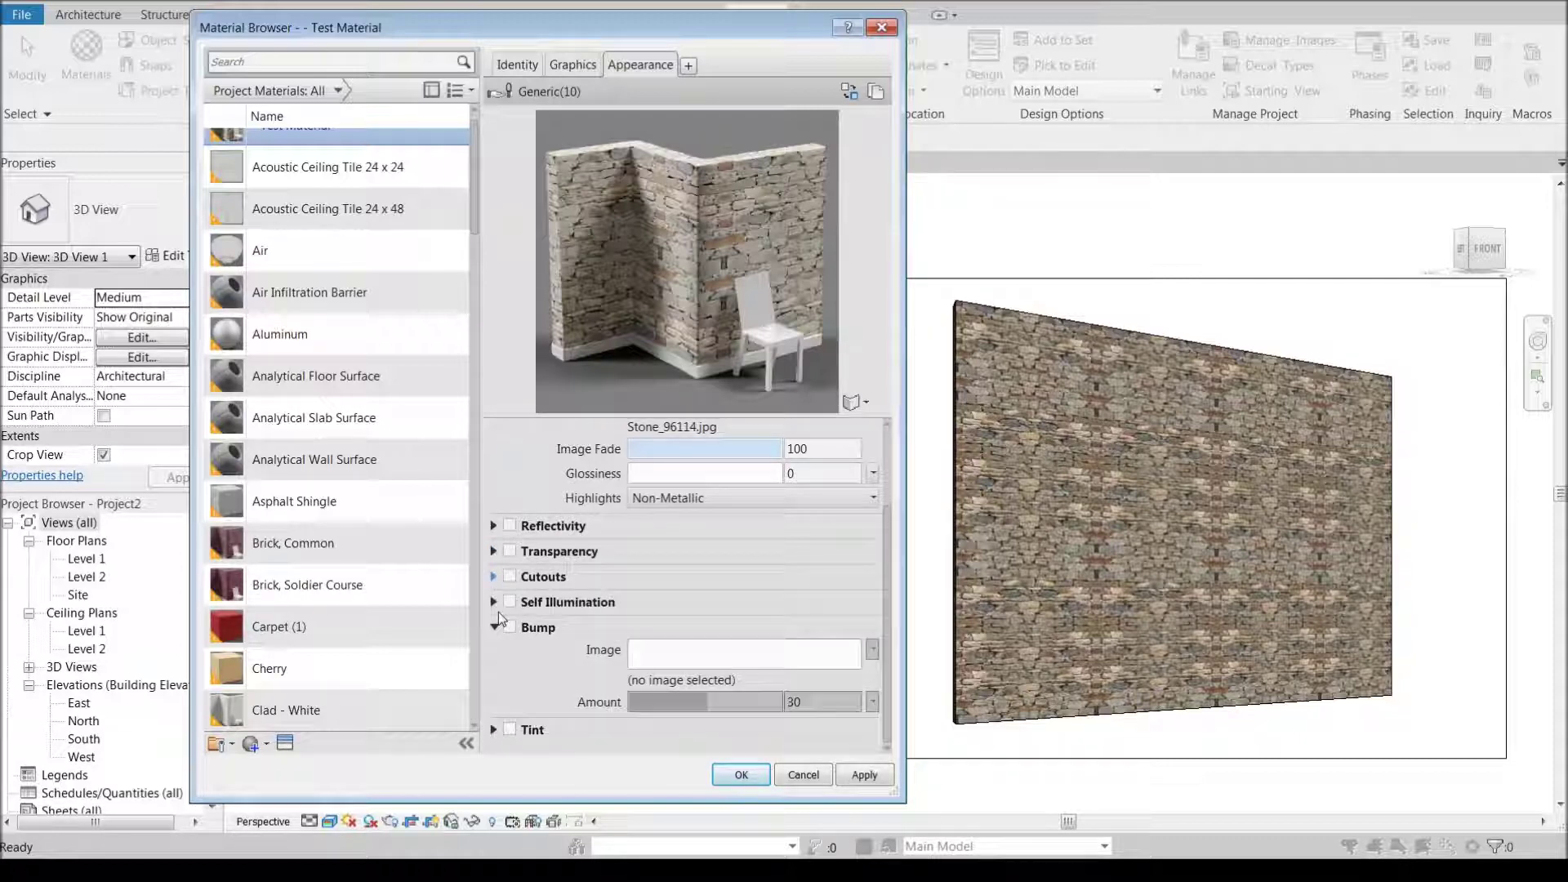
click(494, 603)
click(494, 603)
click(743, 653)
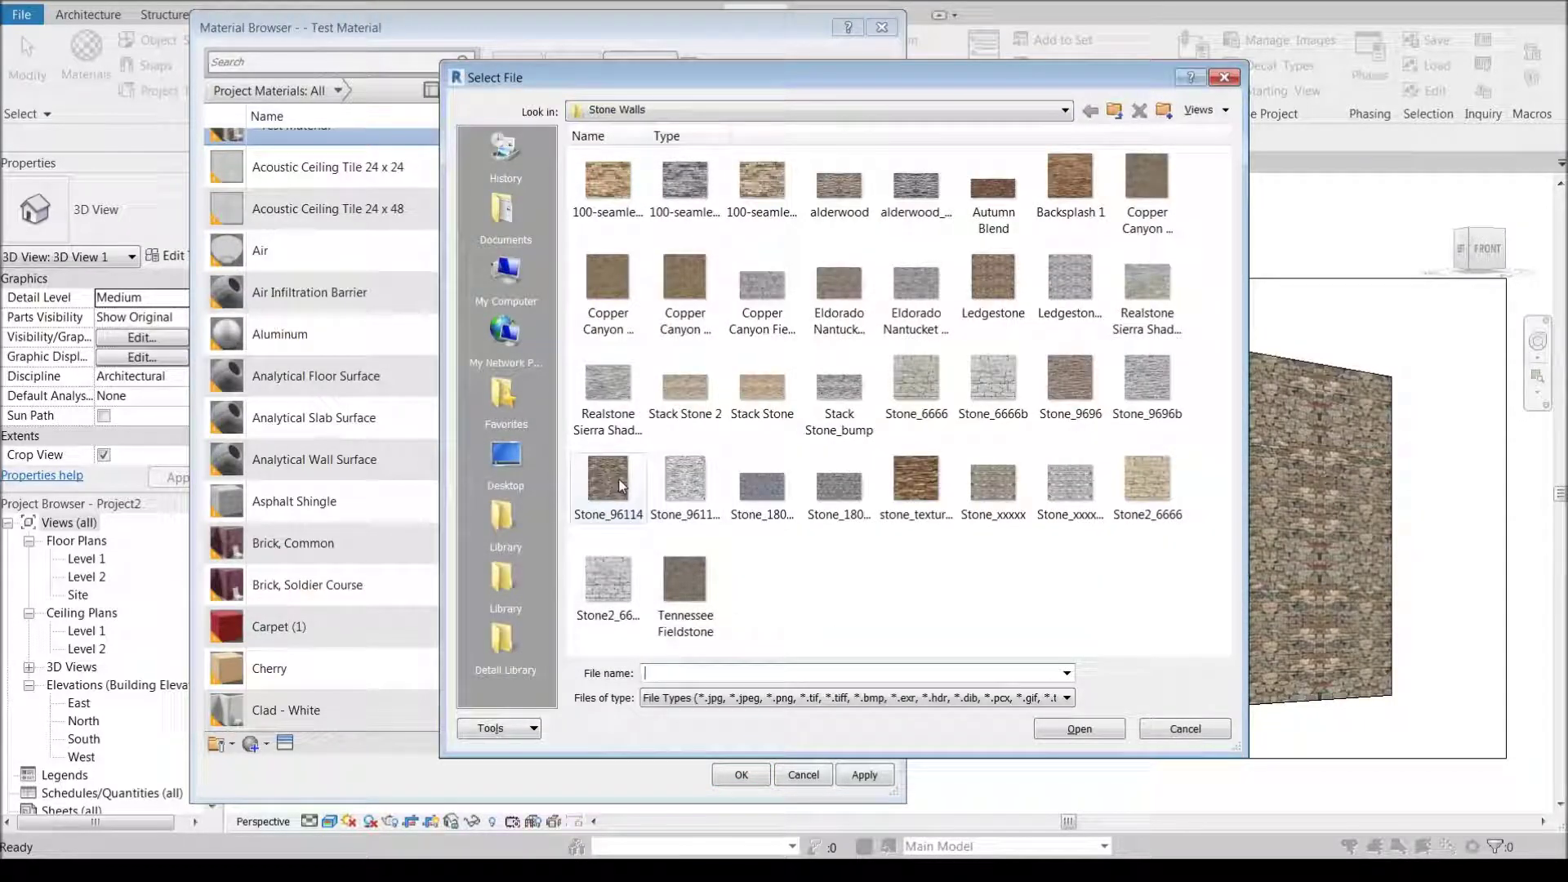
- Set Stone_96114_bump.jpg as the bump image and recheck the stone image's texture settings
double_click(684, 484)
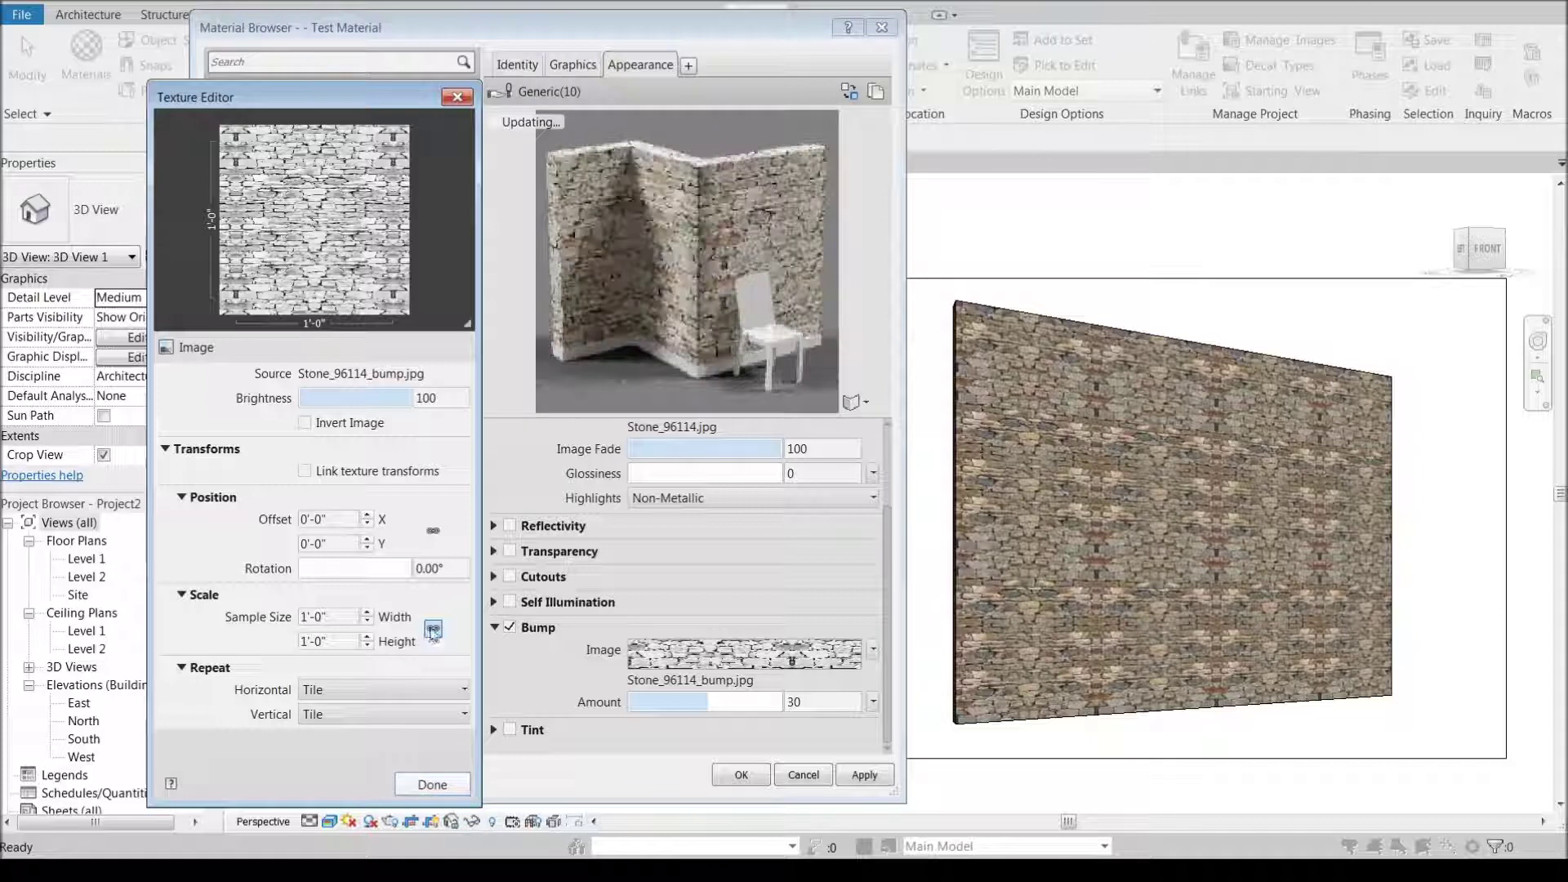
click(431, 784)
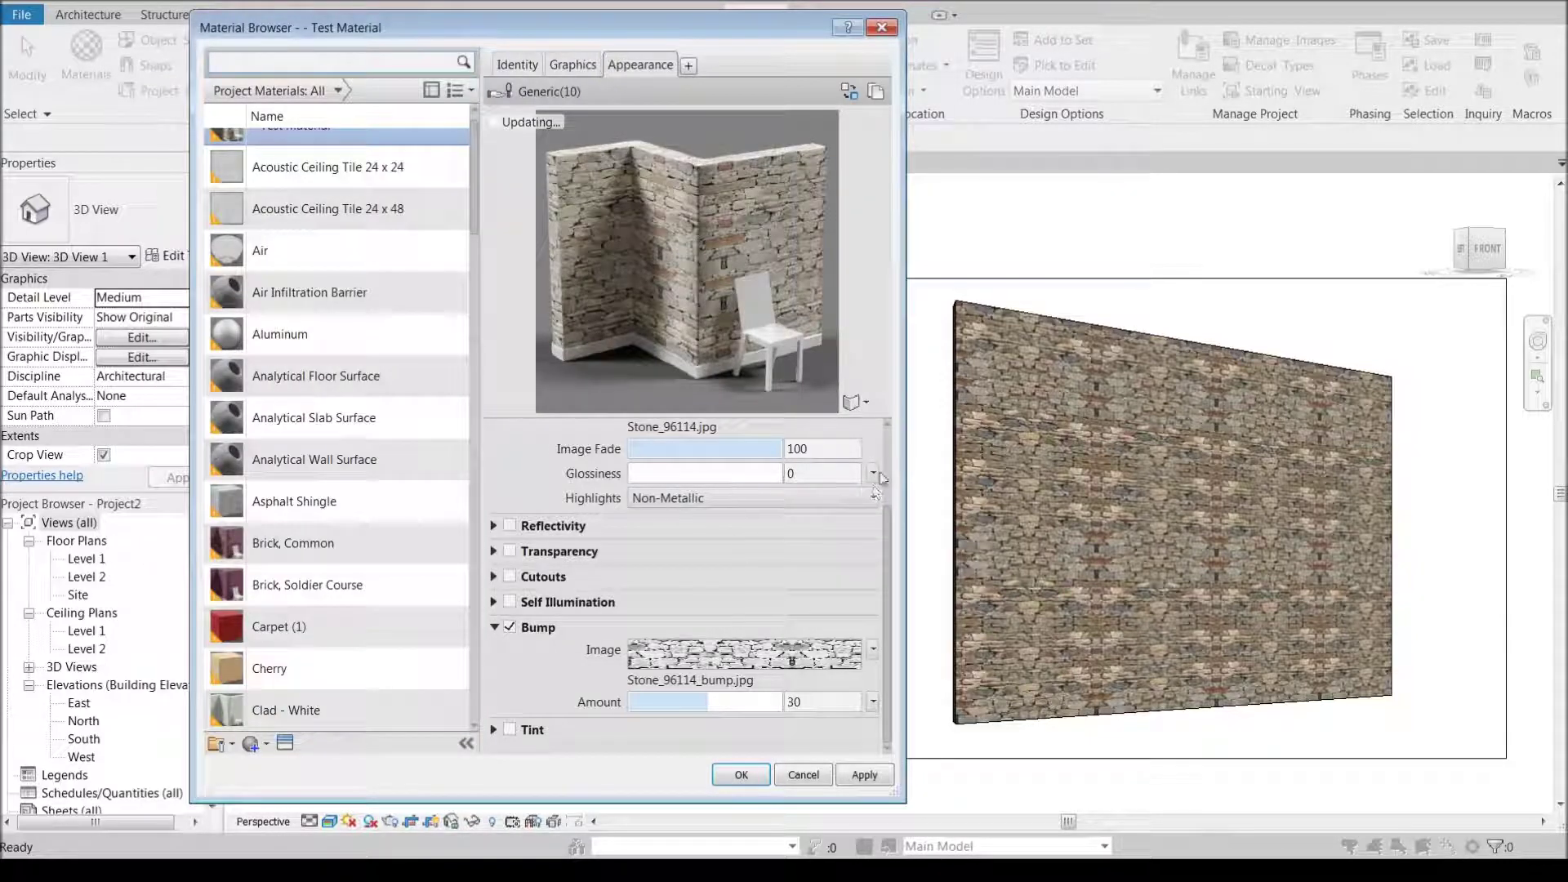
scroll(885, 493, up, 2)
click(874, 450)
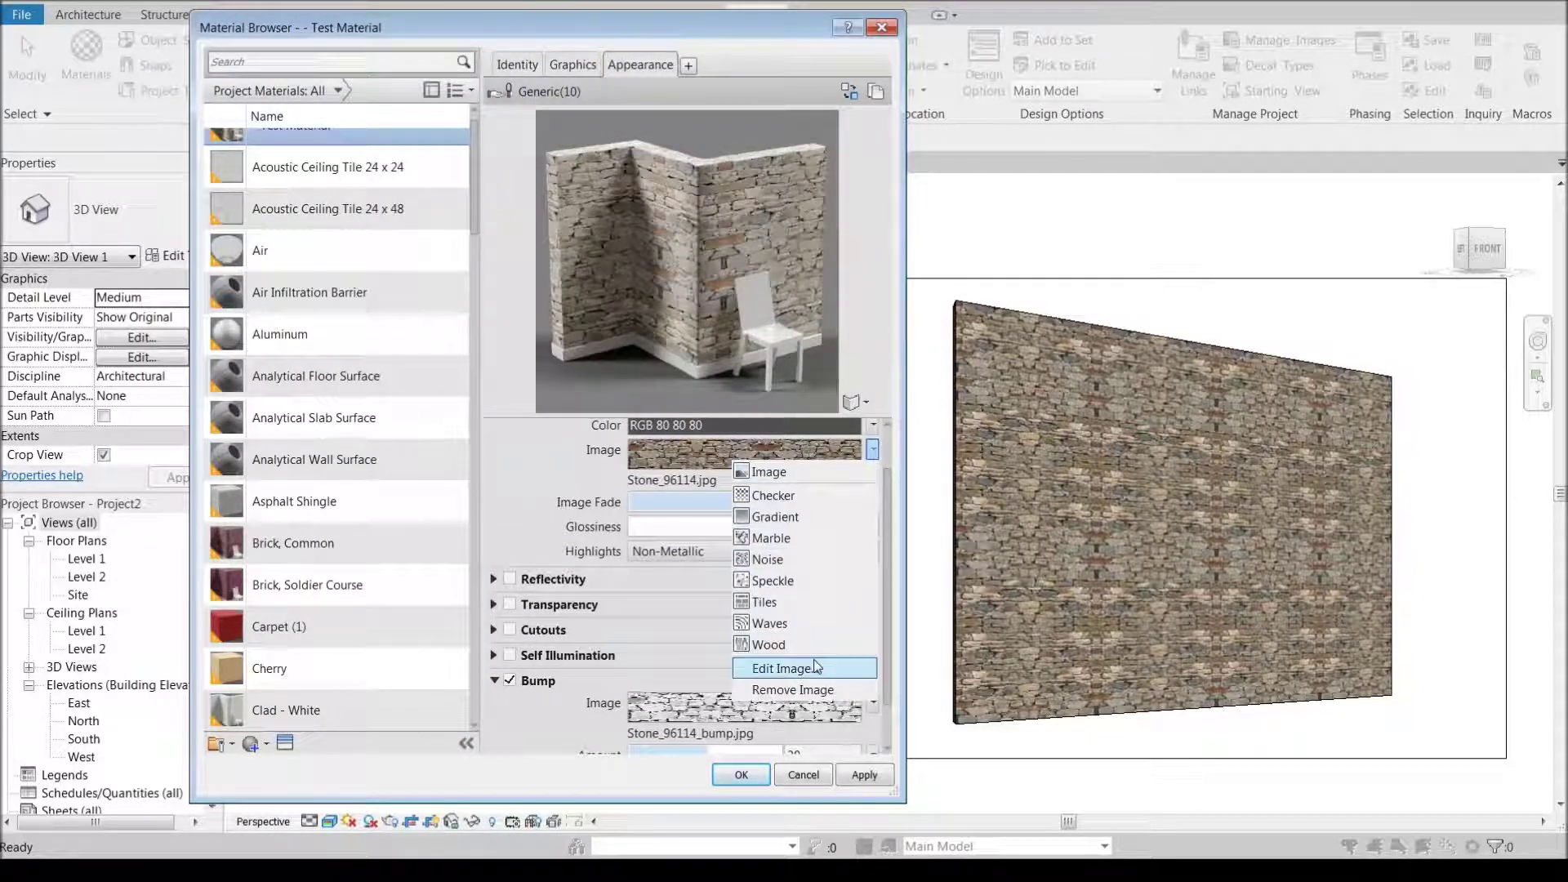
click(785, 666)
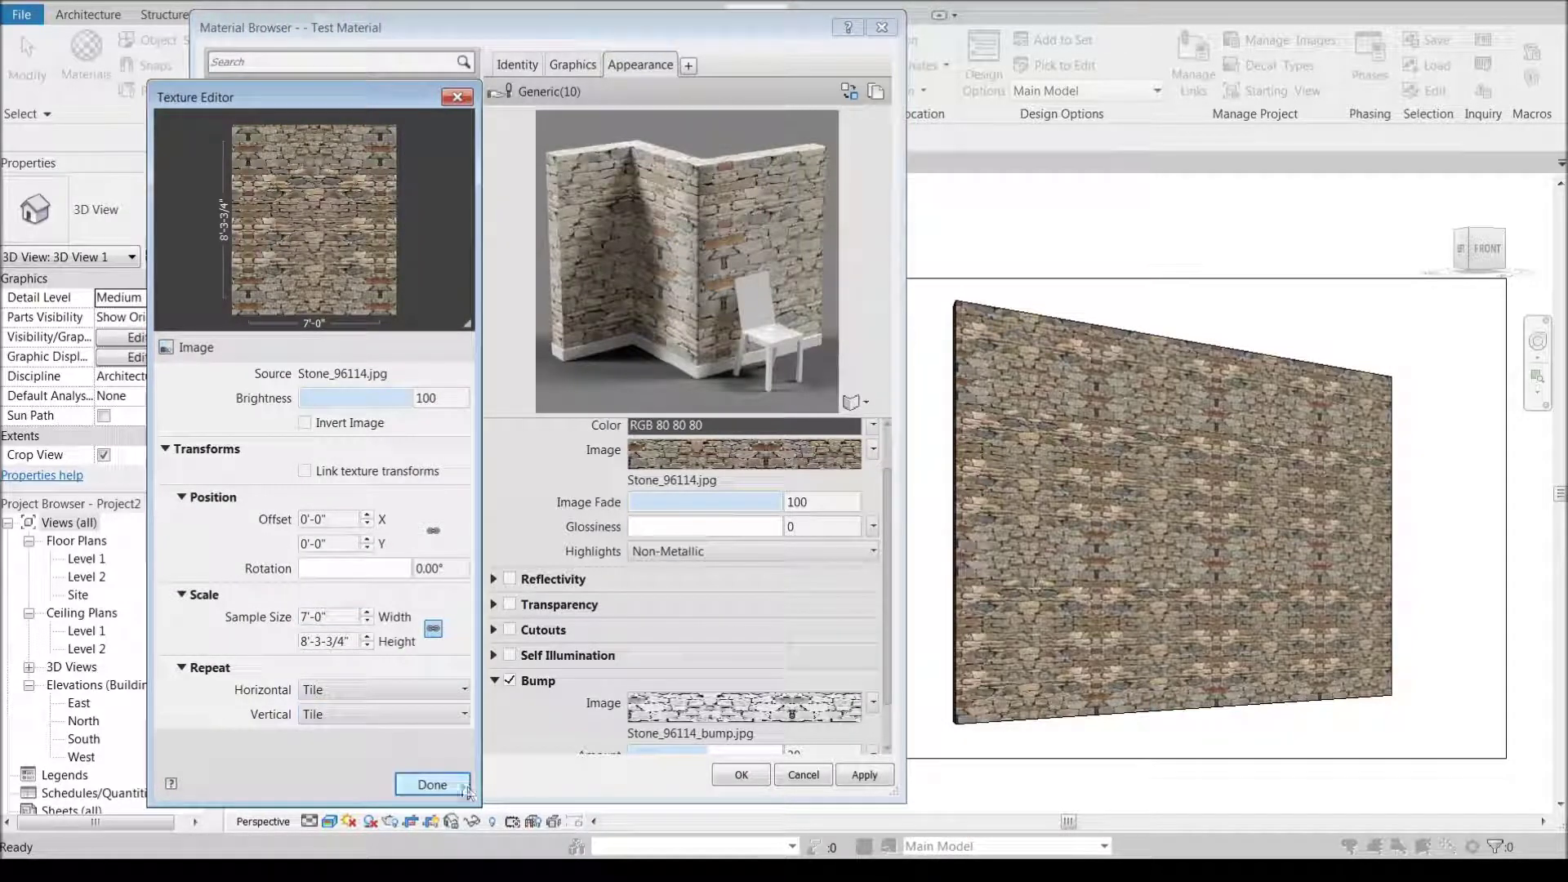
click(431, 785)
- Unlink the bump texture's scale and size it 7'-0" wide by 8'-3-3/4" high
click(872, 701)
click(784, 843)
click(433, 628)
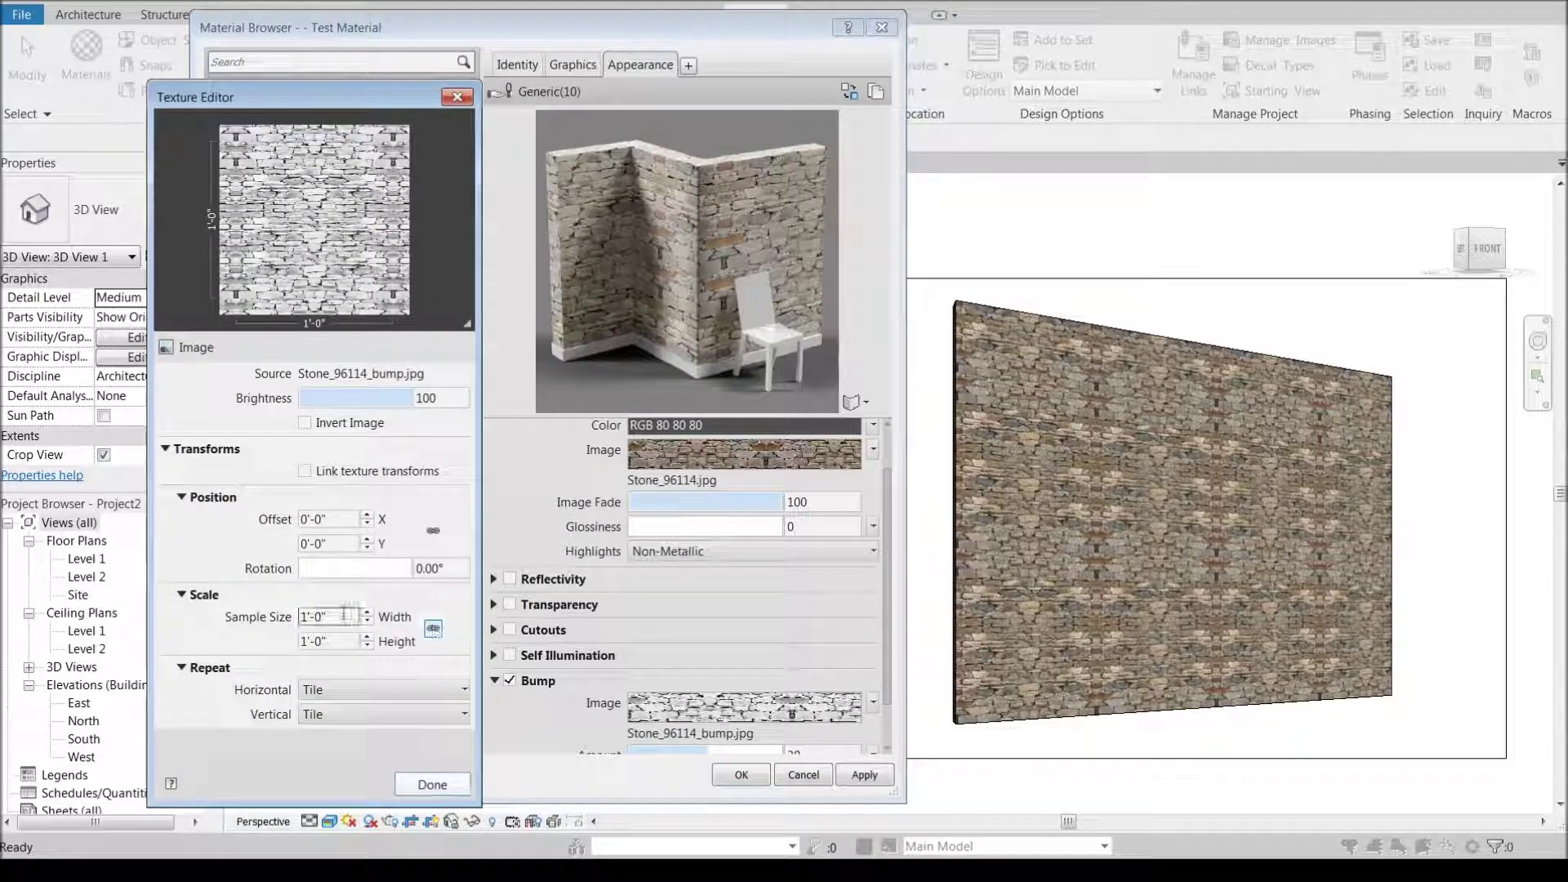
click(344, 615)
text(7)
key(Return)
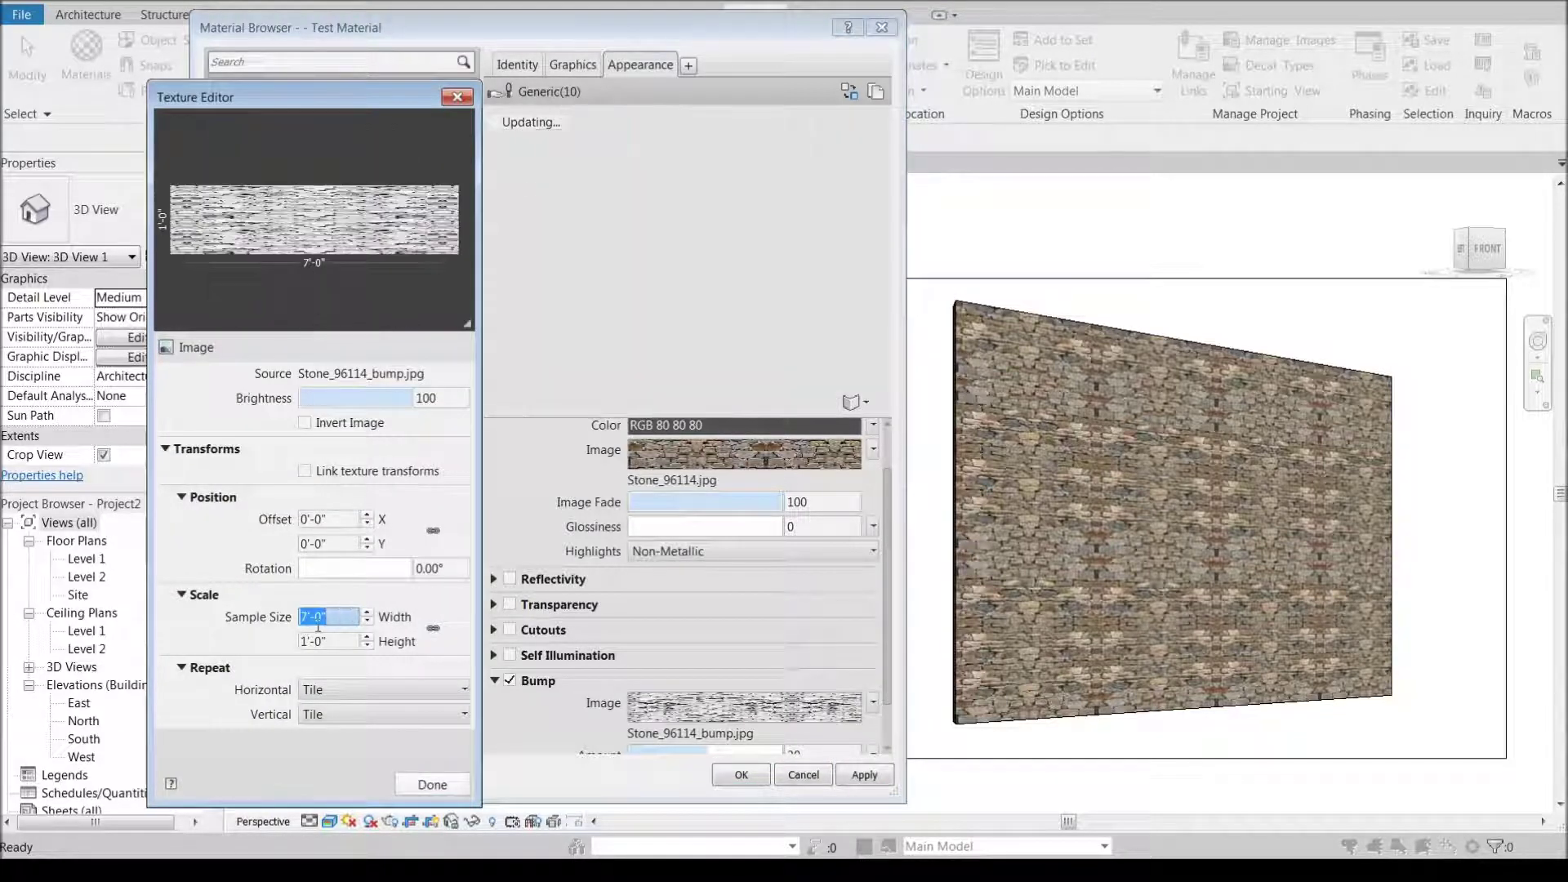
click(334, 642)
text(8)
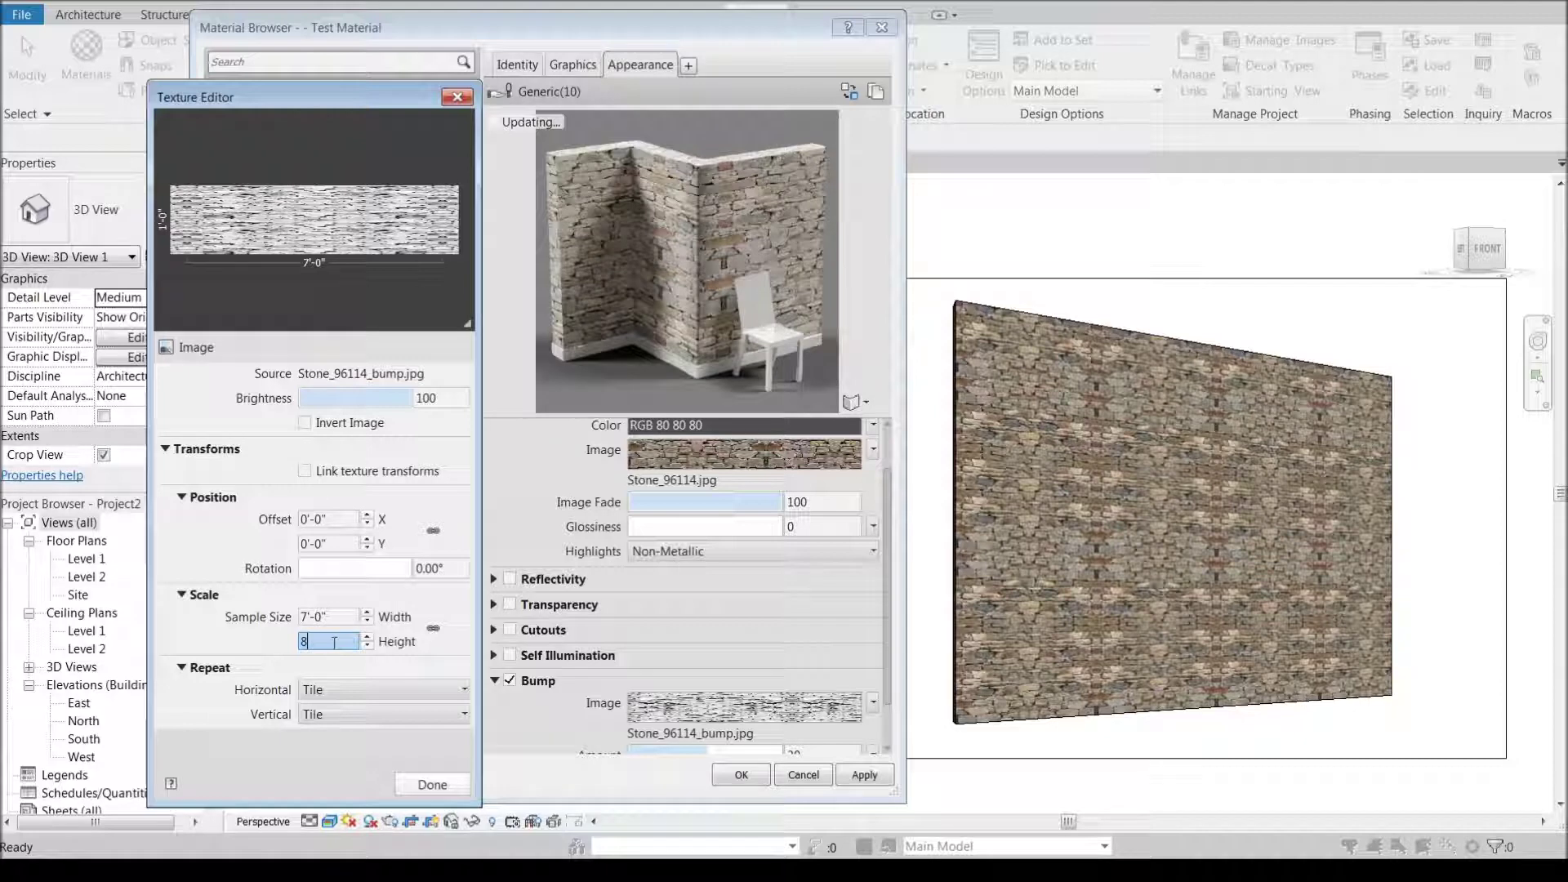
text('3 3/4)
key(Return)
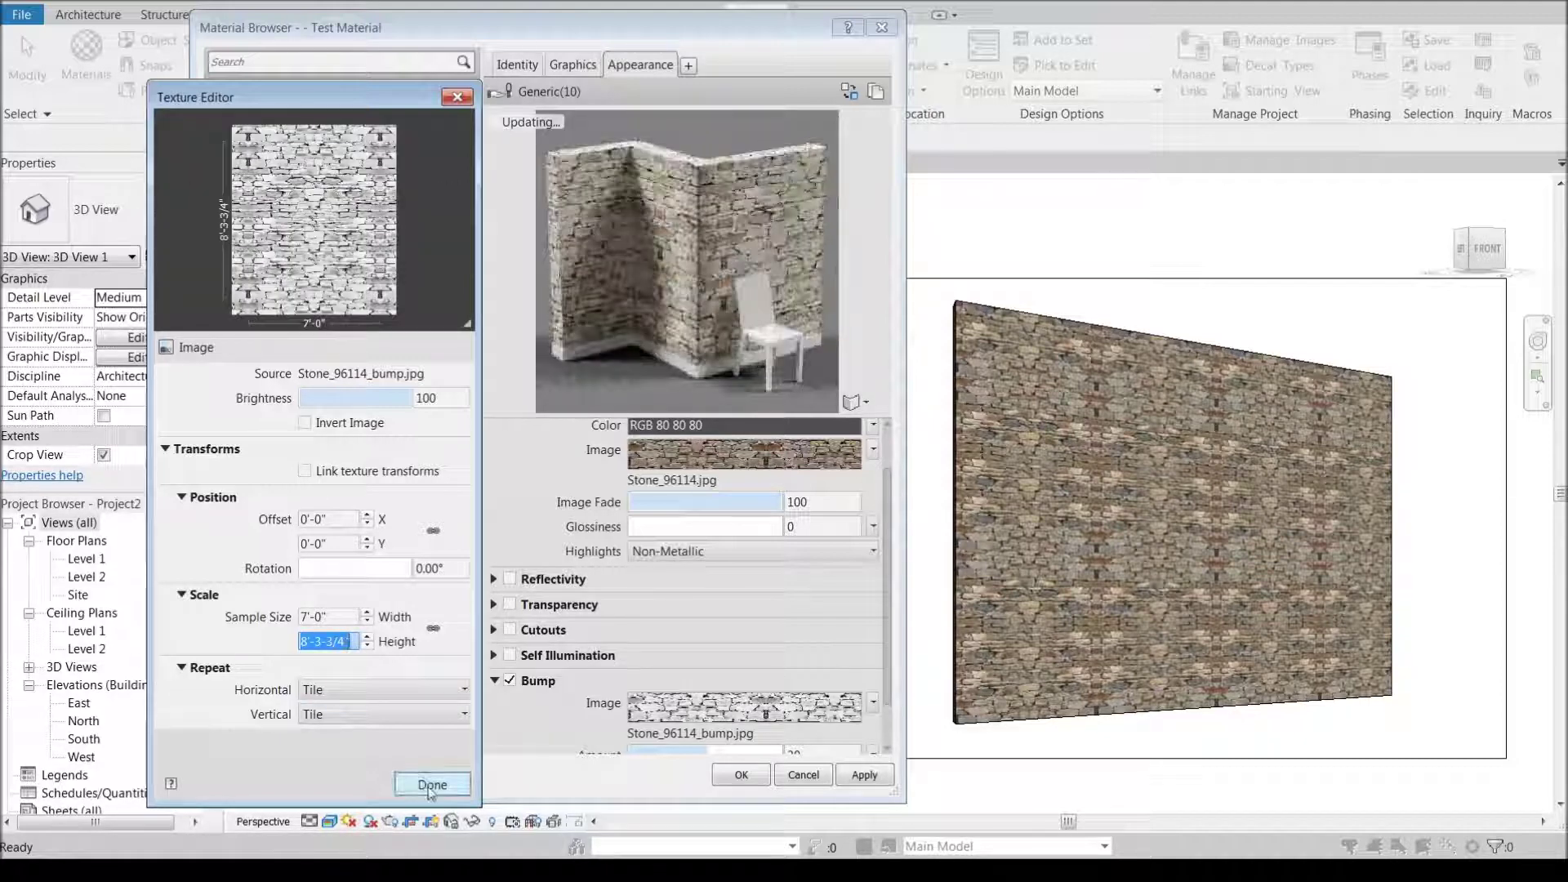
click(431, 785)
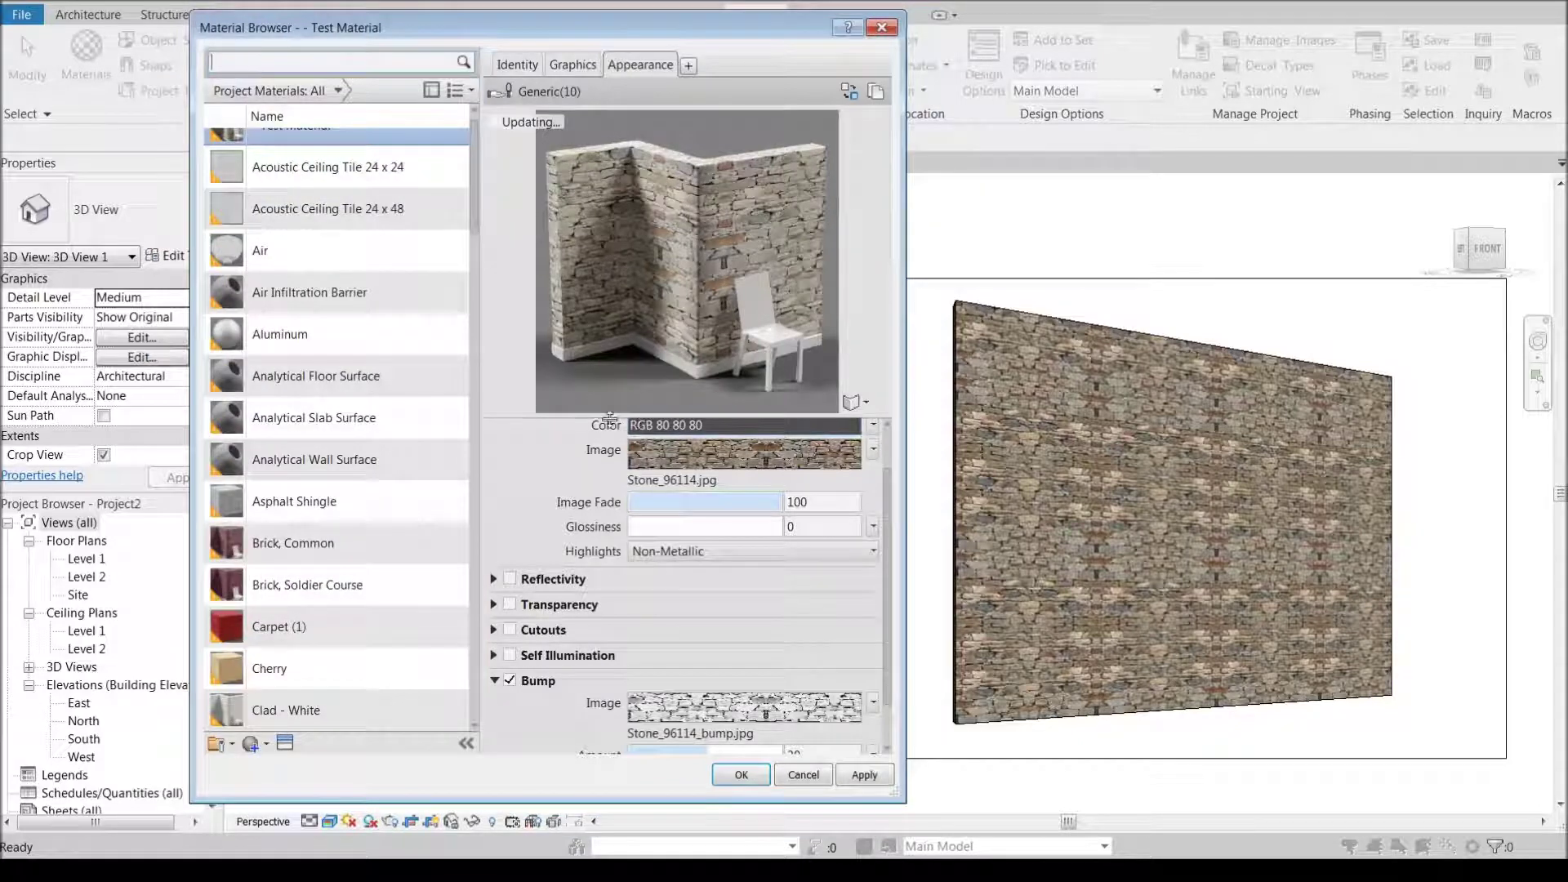
- Drag the Test Material's Bump amount slider up to 853
scroll(893, 608, down, 1)
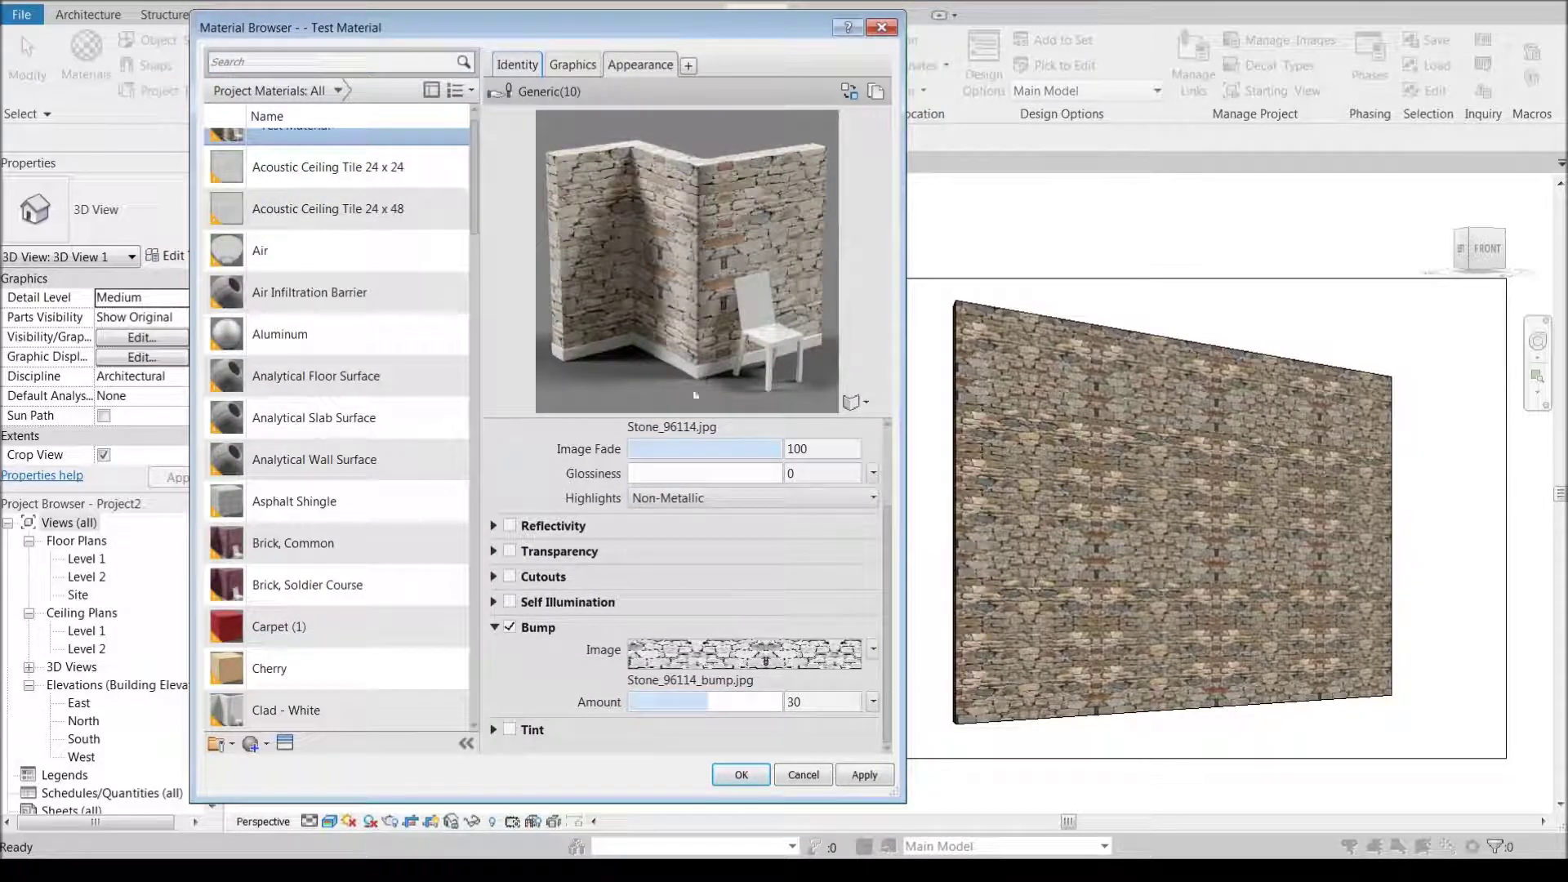
drag(708, 703, 735, 702)
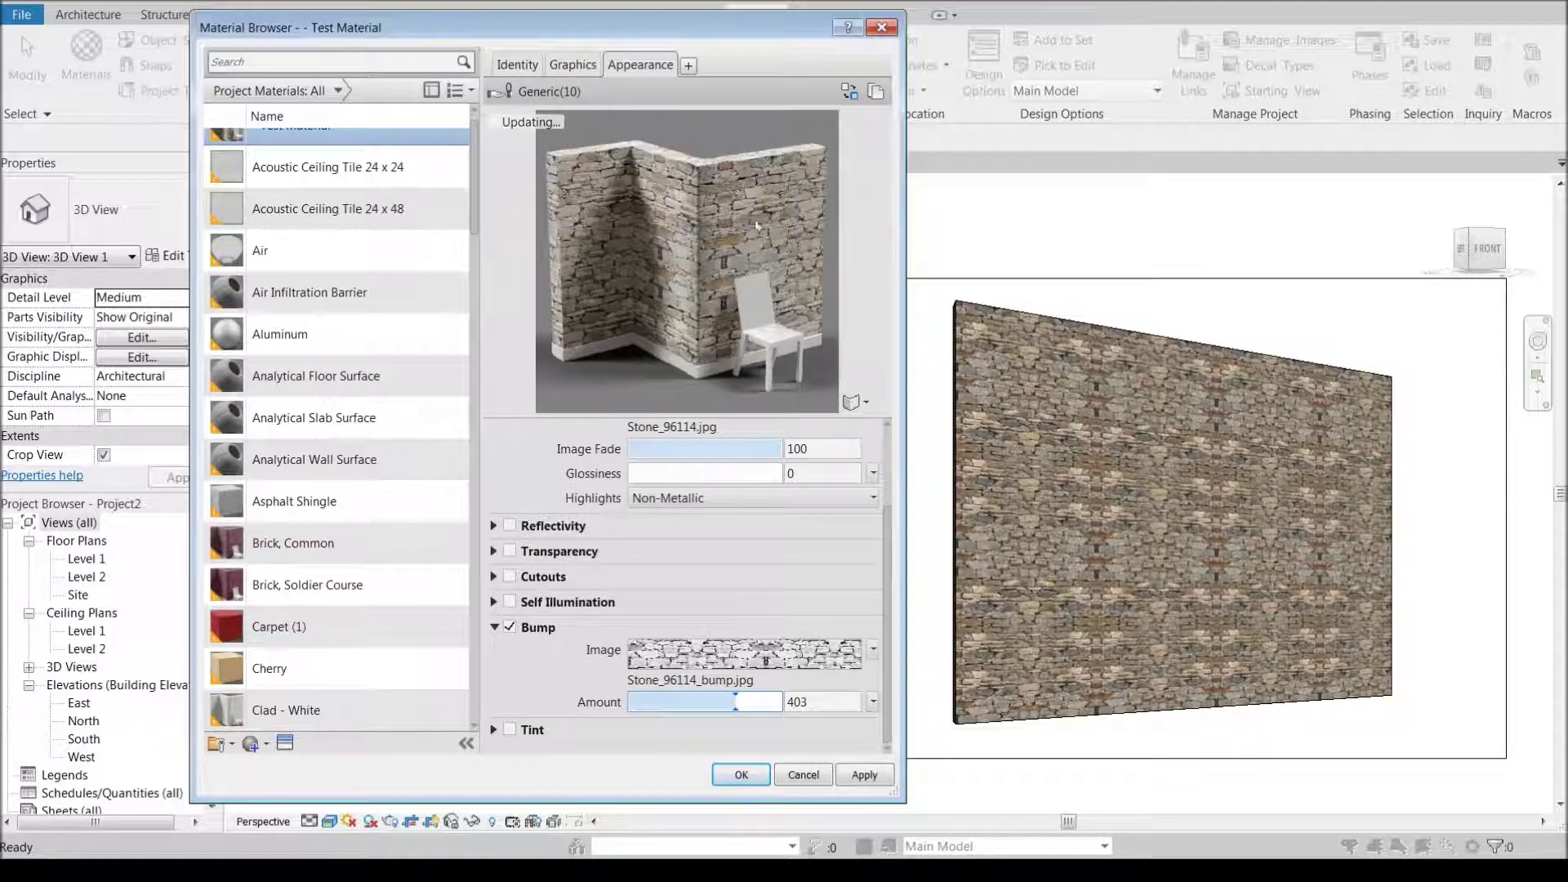
drag(741, 703, 703, 703)
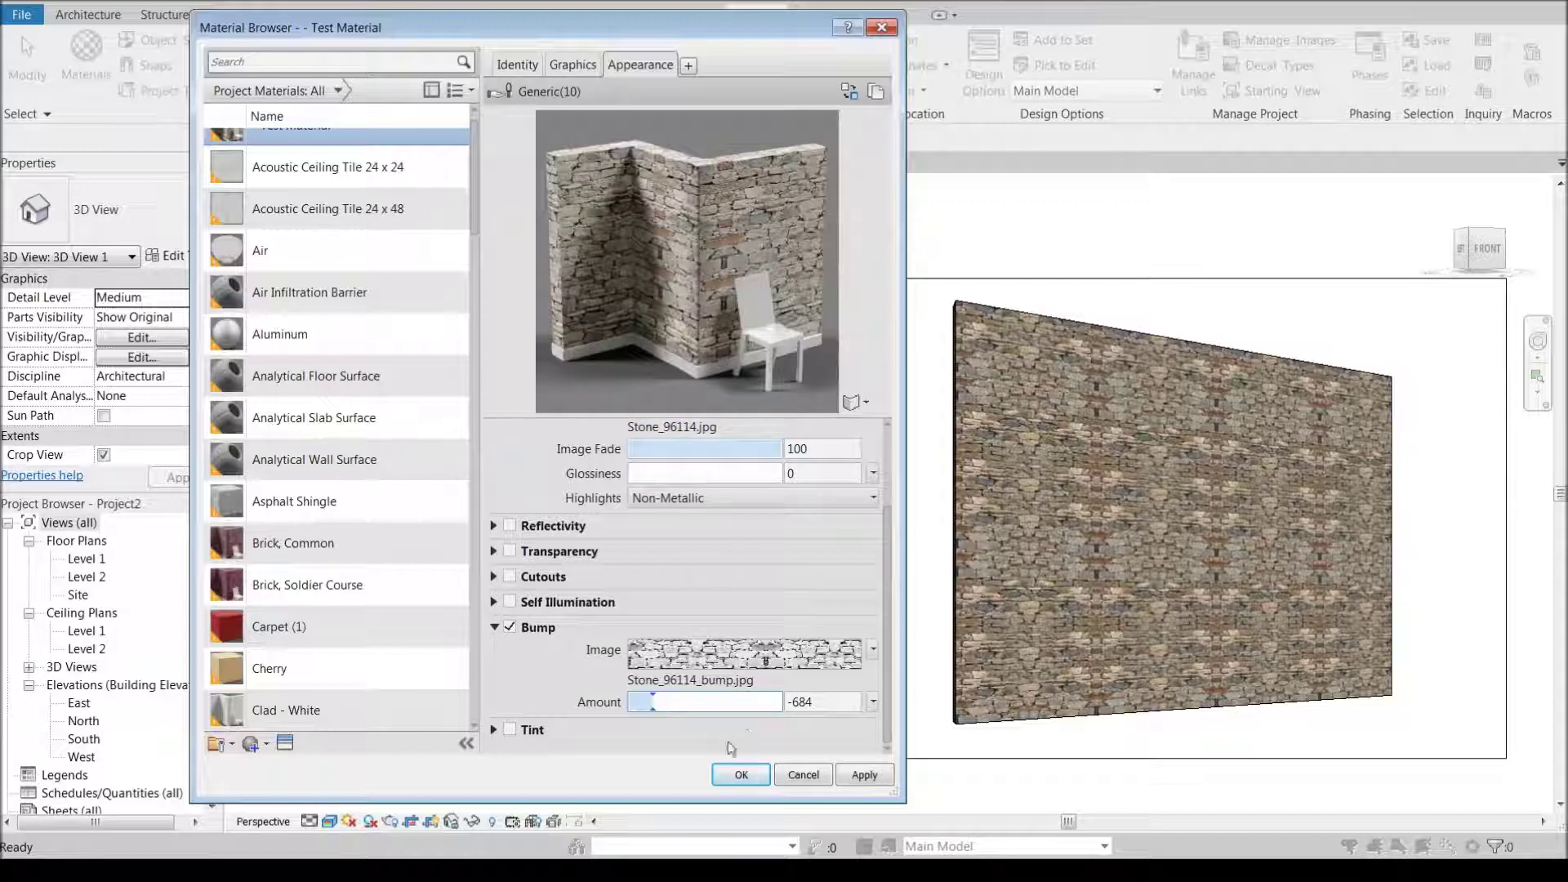
drag(654, 705, 752, 703)
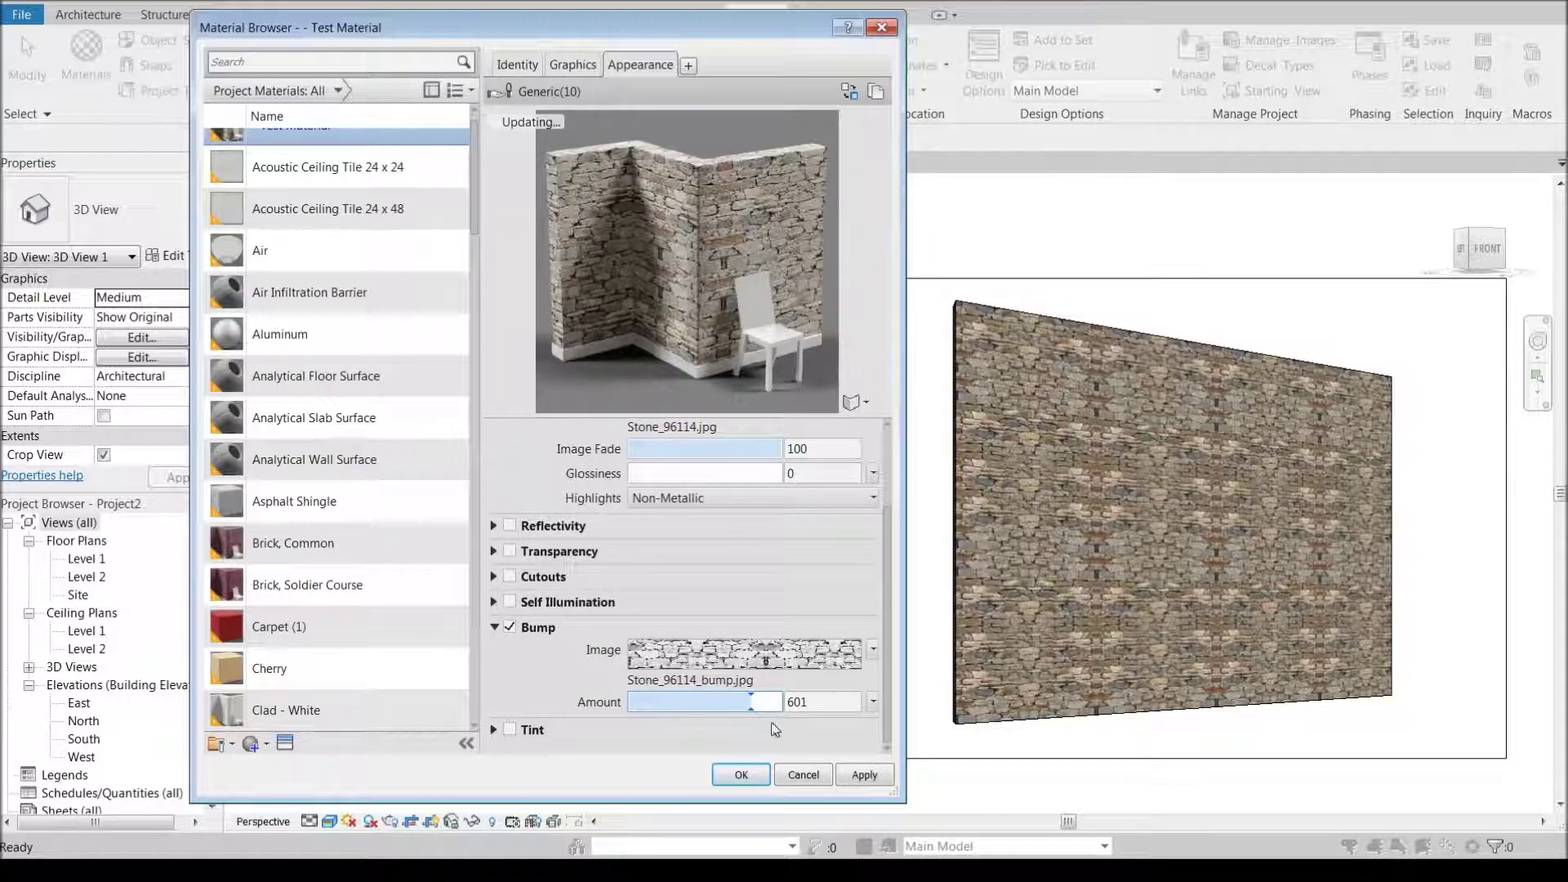
drag(776, 729, 776, 727)
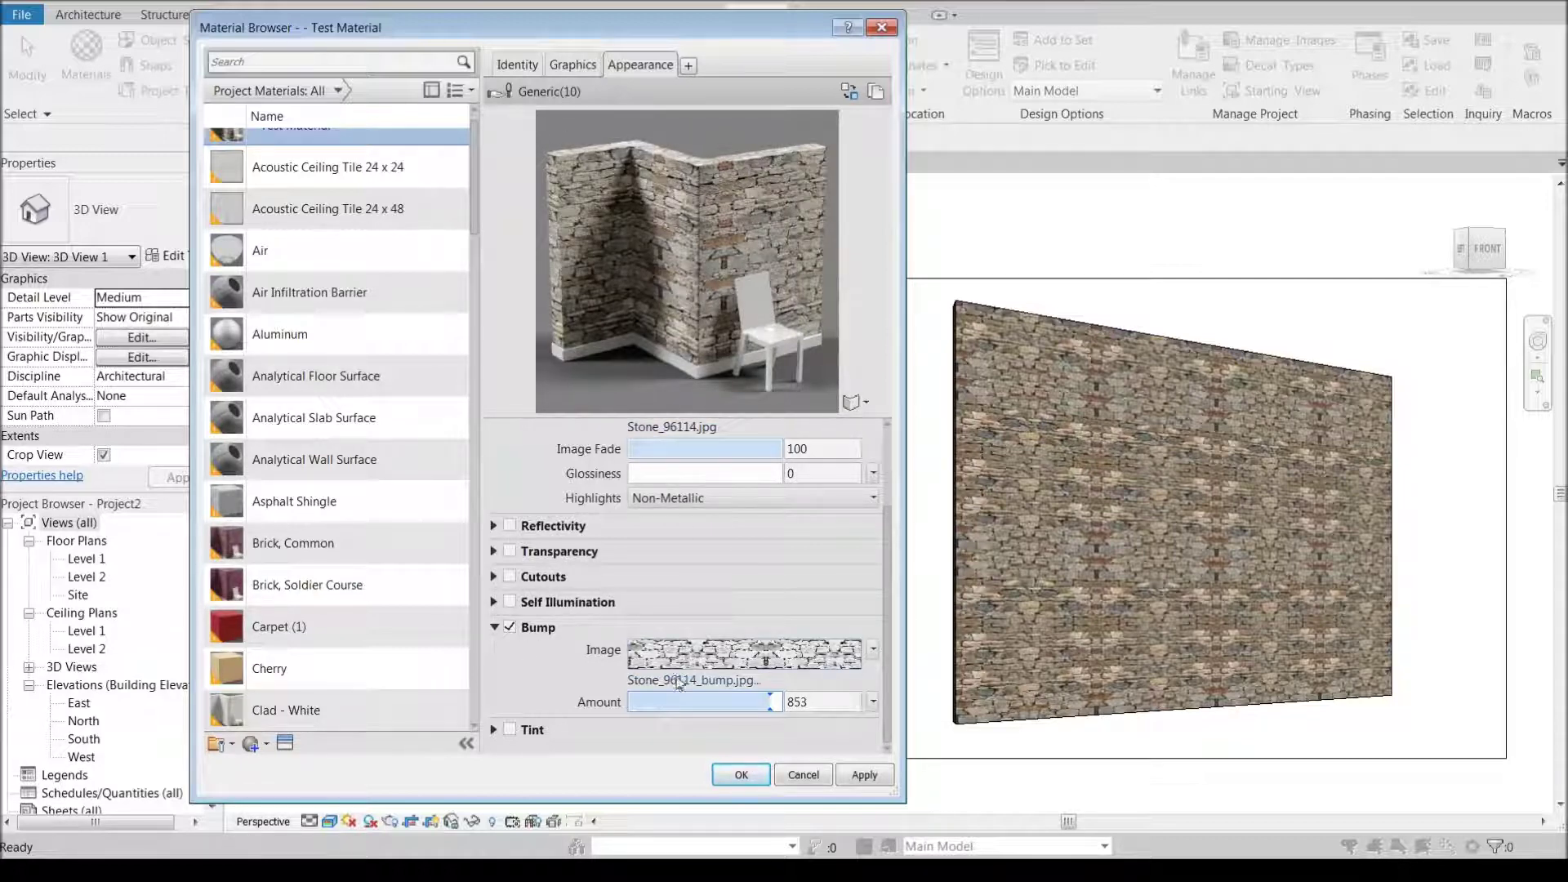
- Open the bump image's texture editor, tick Invert Image, and finish with Done
click(873, 649)
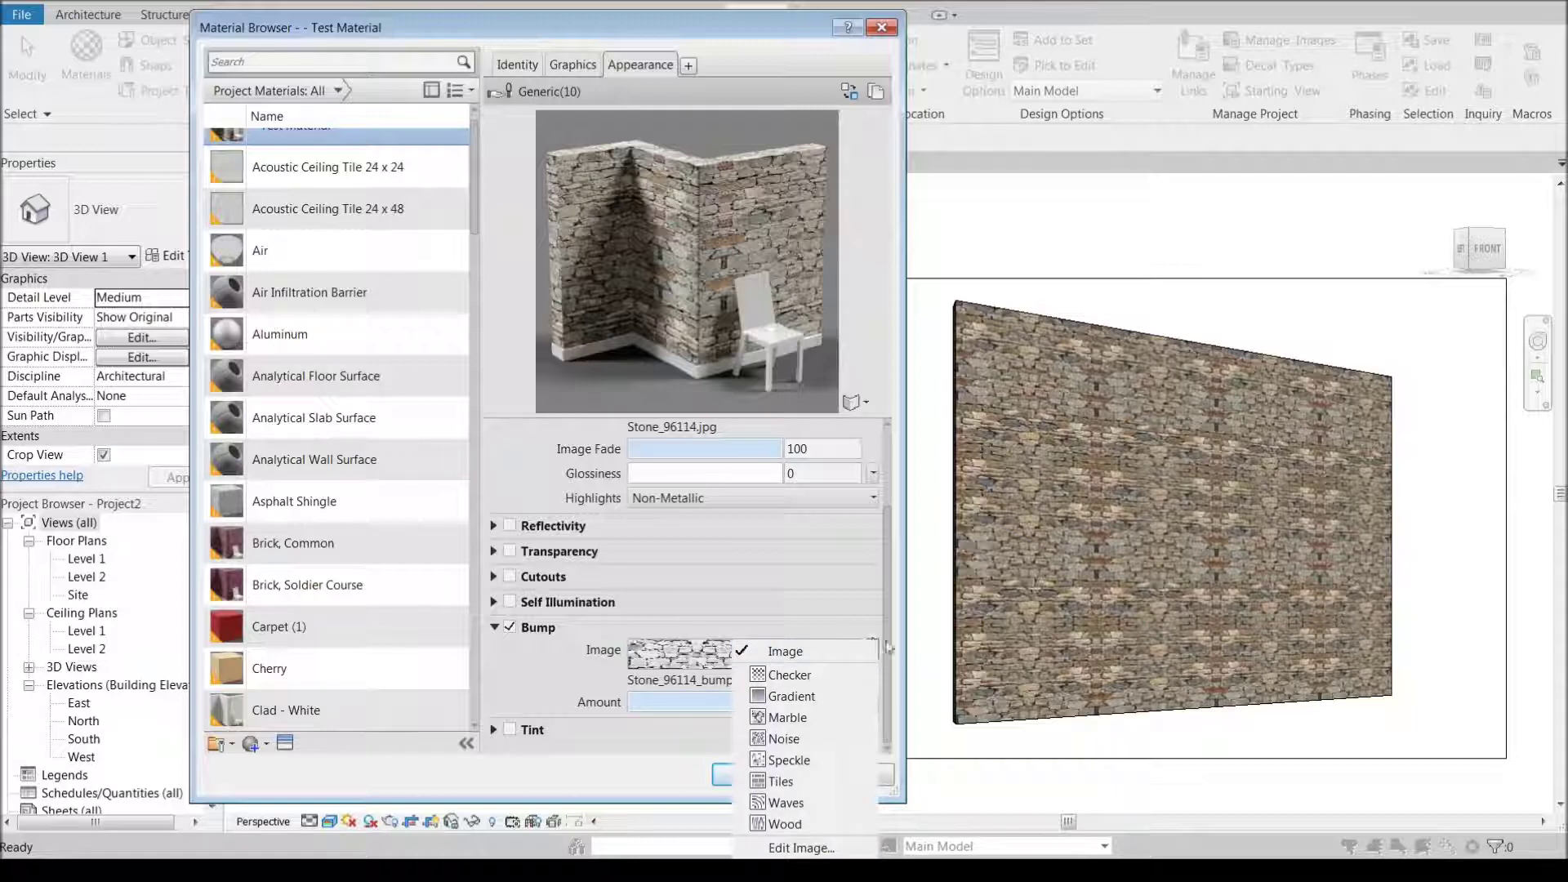
click(809, 848)
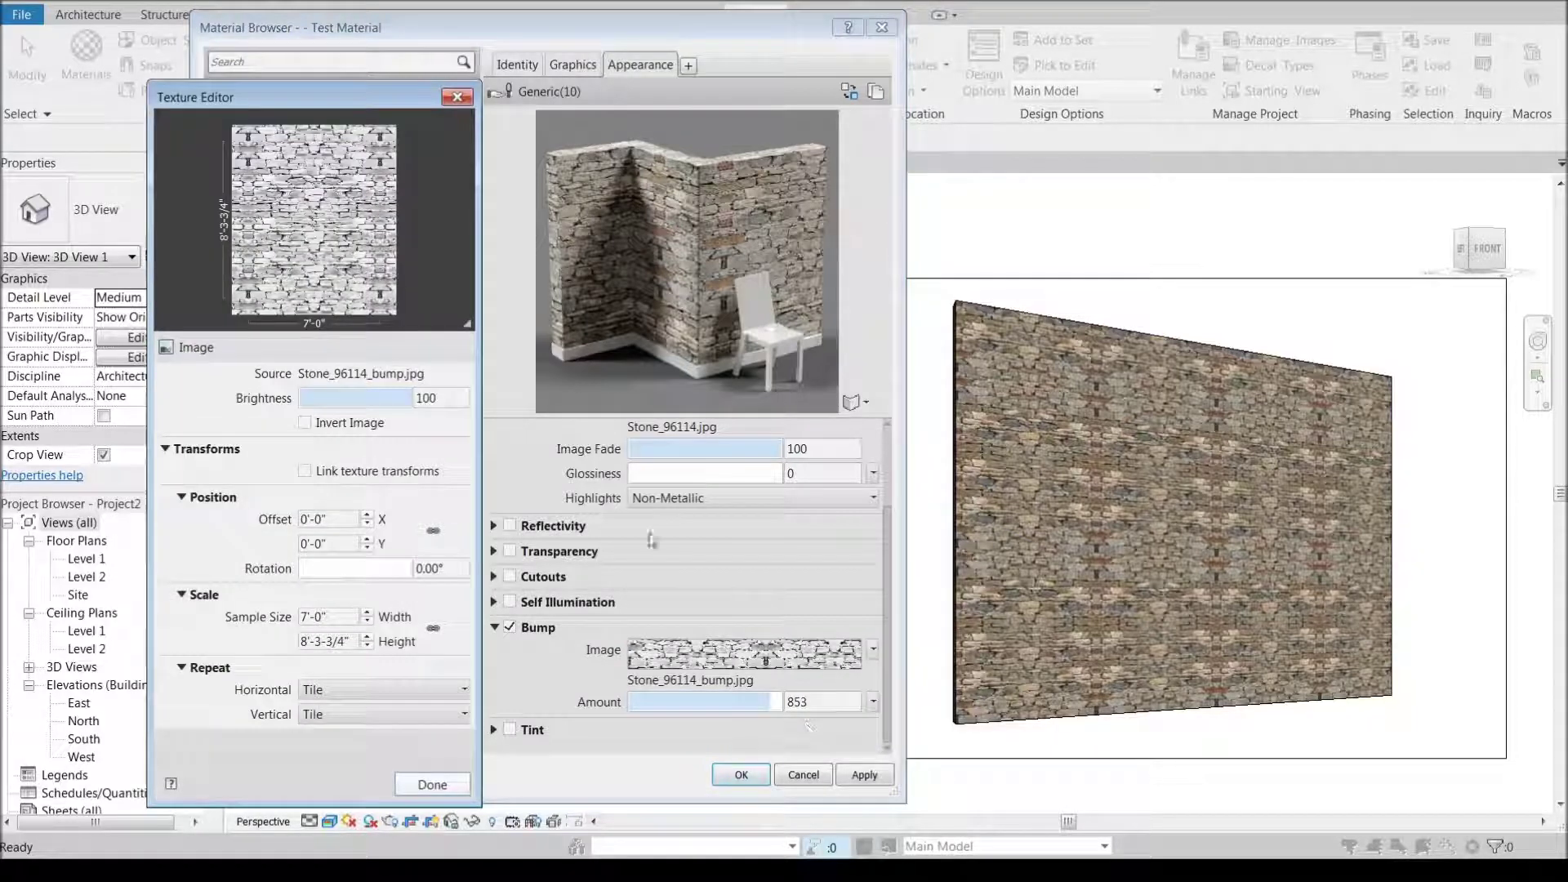
click(335, 564)
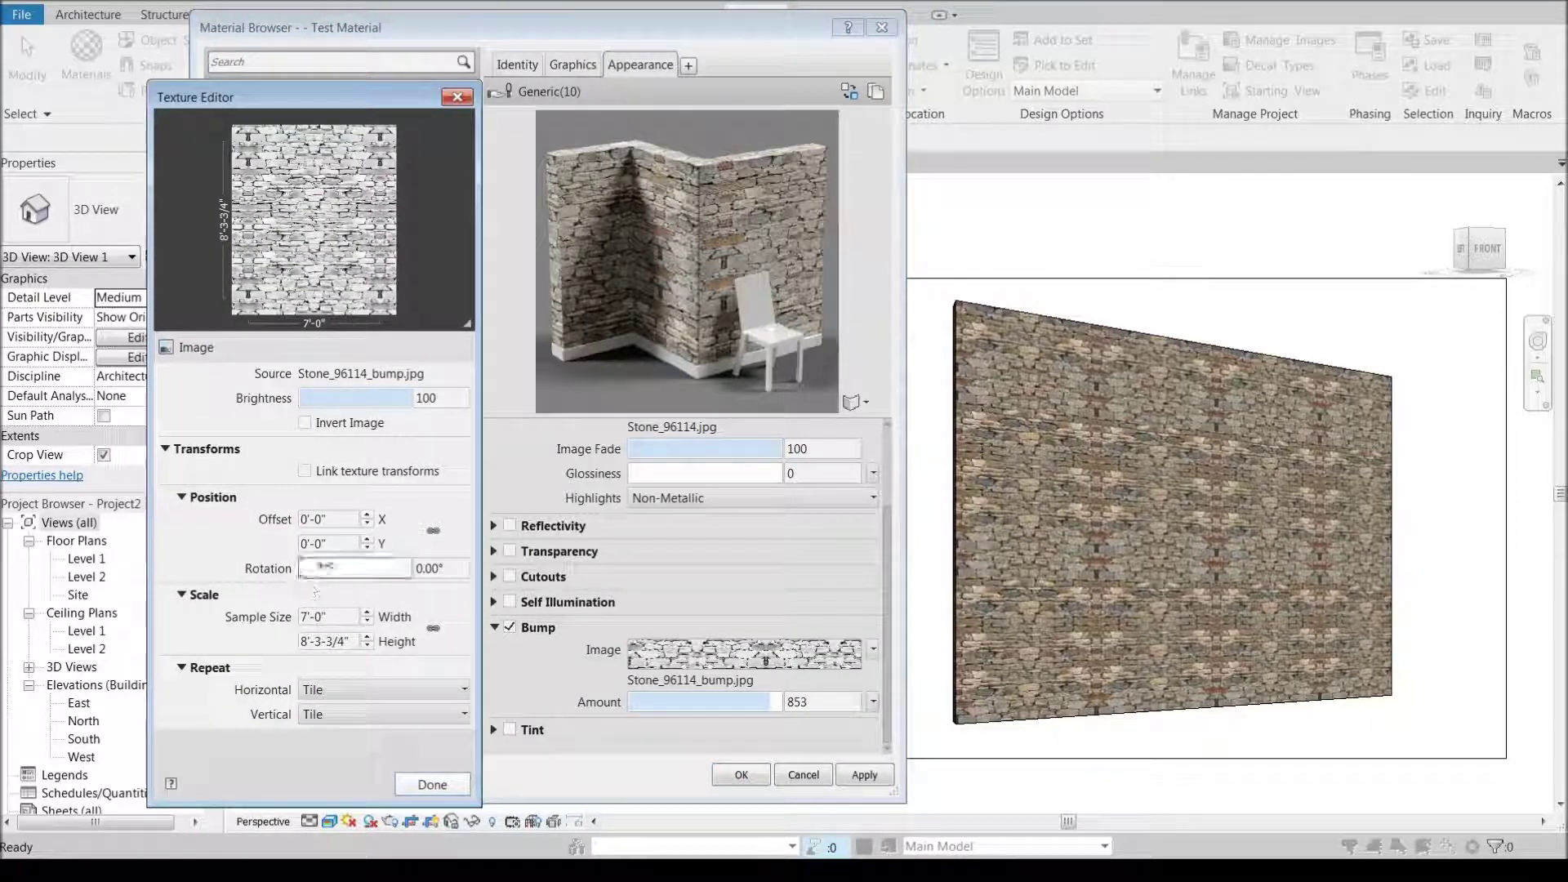
click(305, 423)
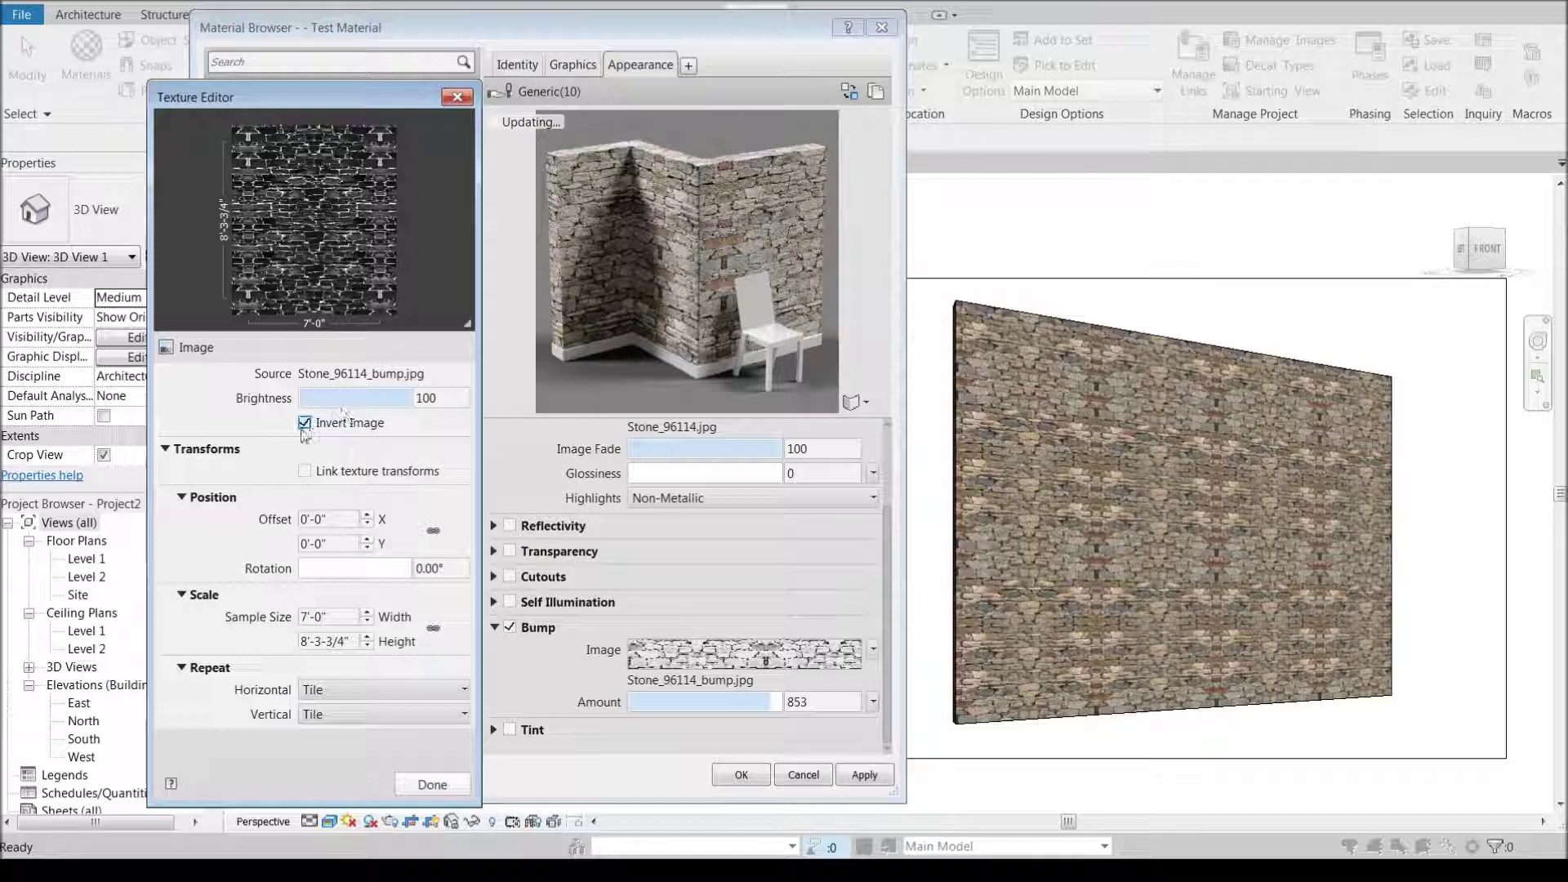
click(432, 784)
scroll(893, 550, up, 2)
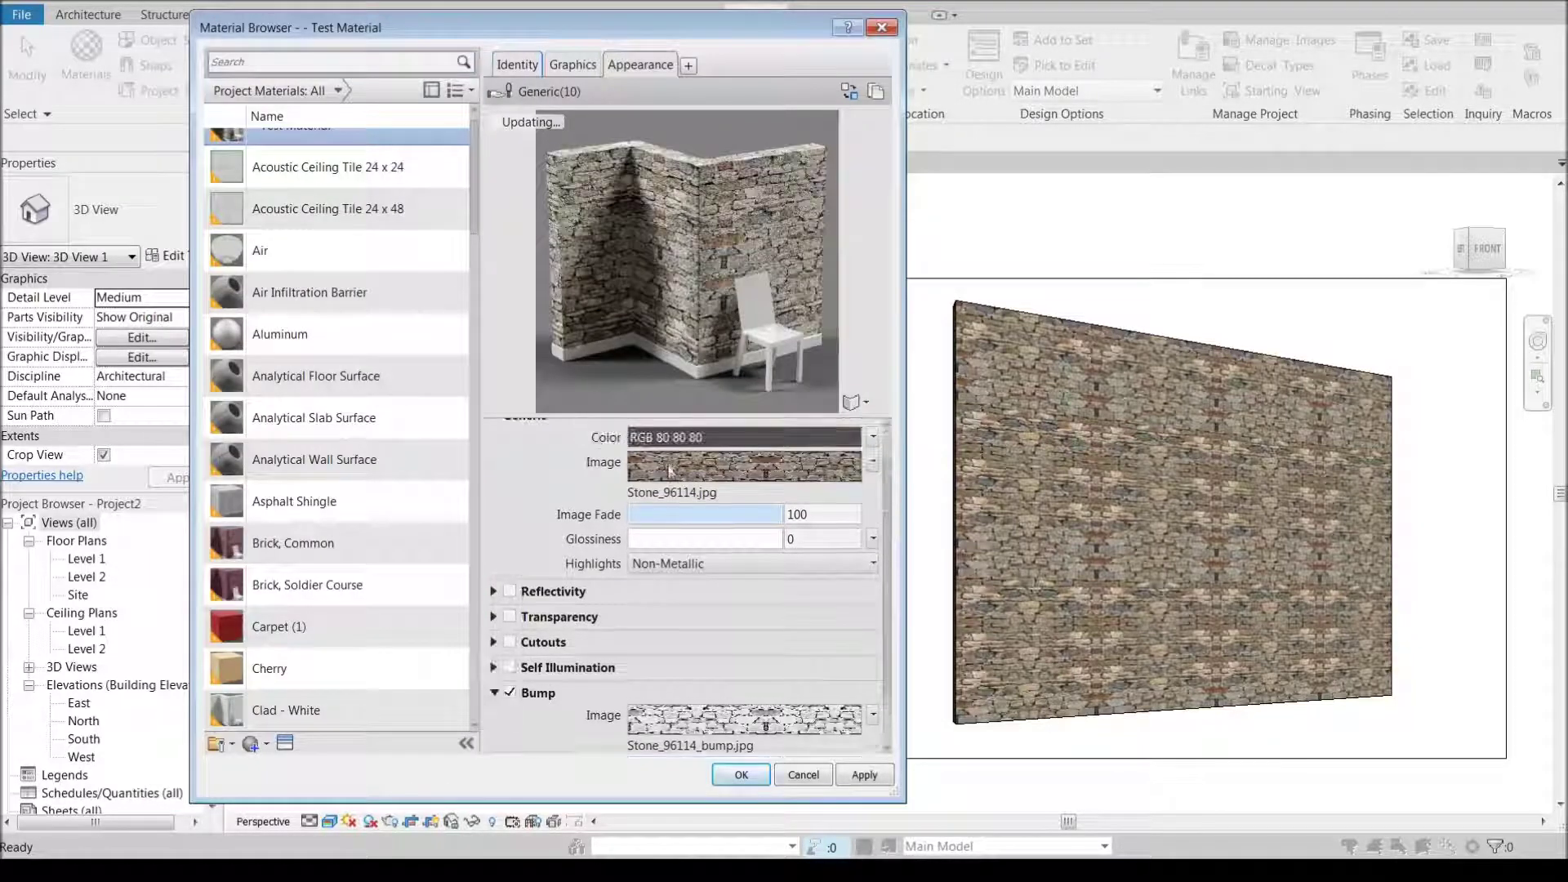
- Replace the material image with Stone2_6666 and scale its texture to 5'-6" by 5'-6"
click(678, 470)
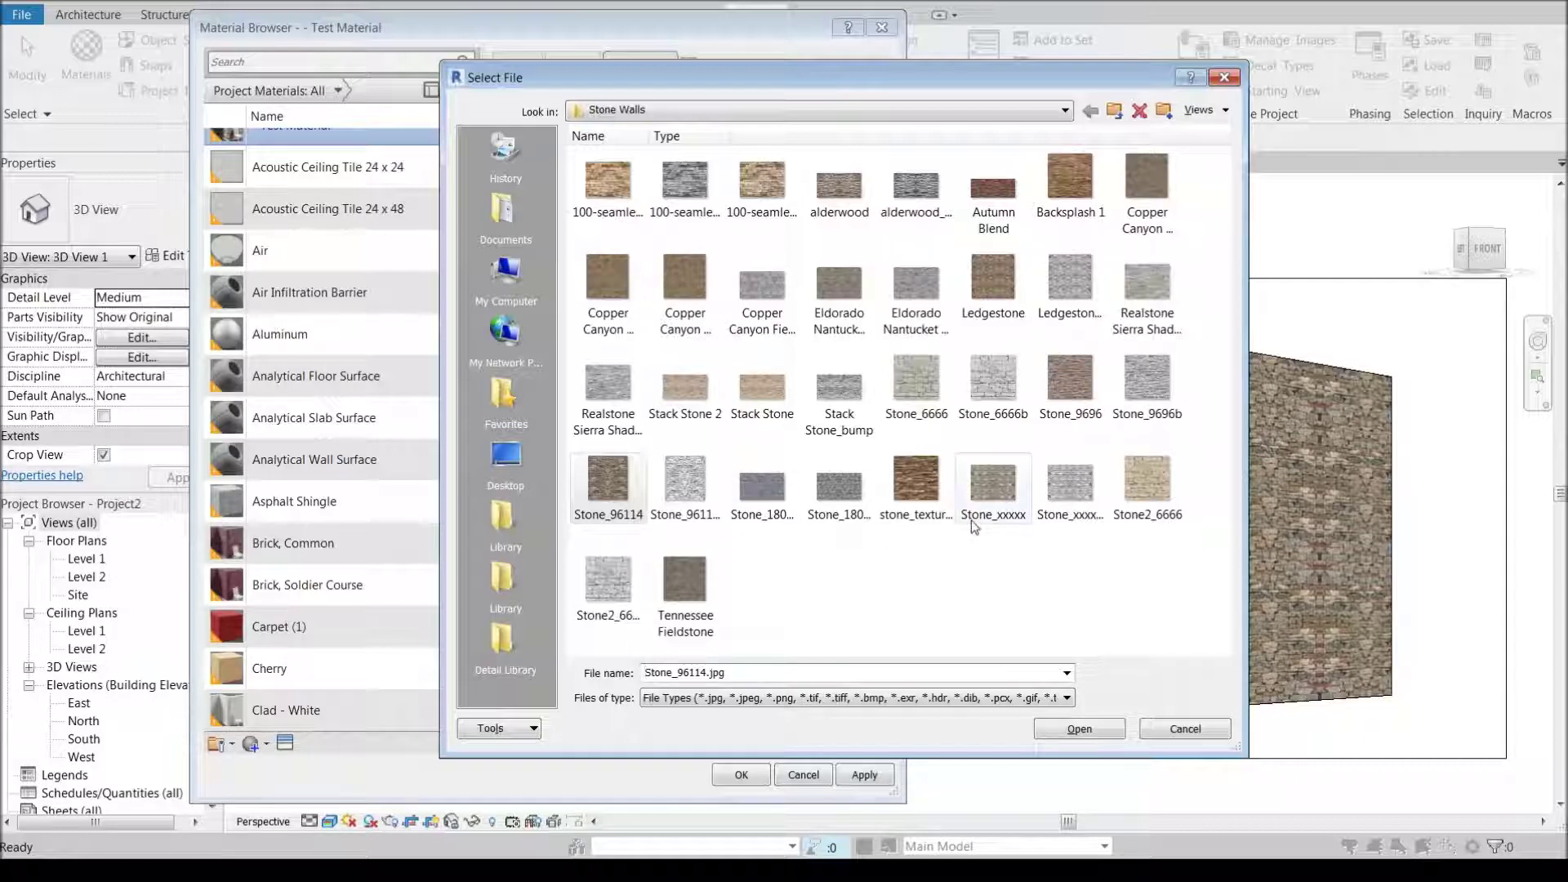
double_click(1145, 476)
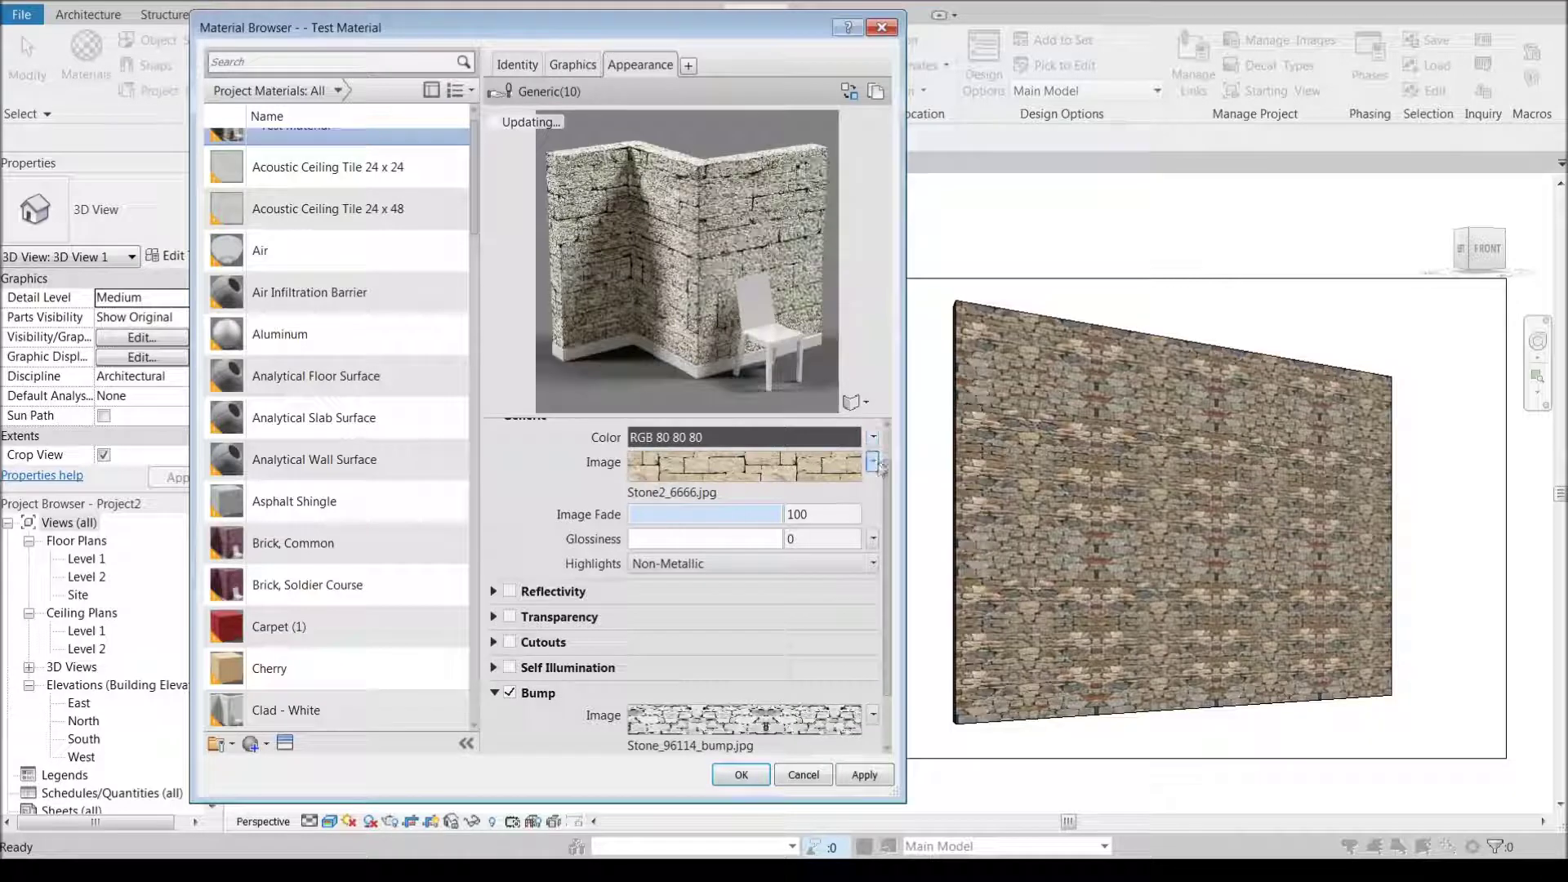
click(872, 461)
click(782, 681)
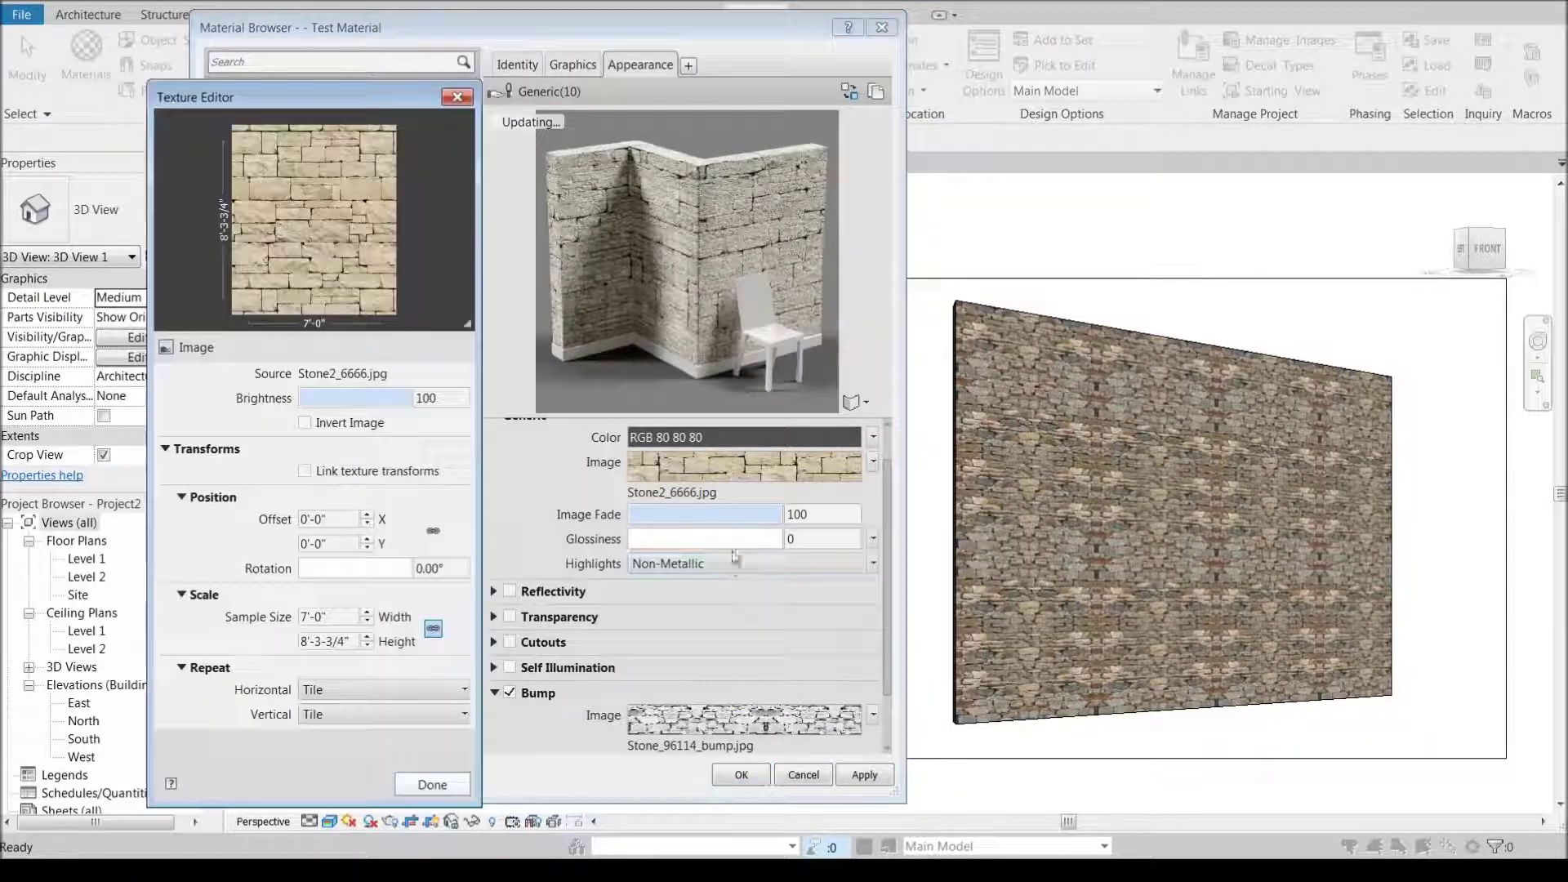
double_click(343, 619)
text(5'6)
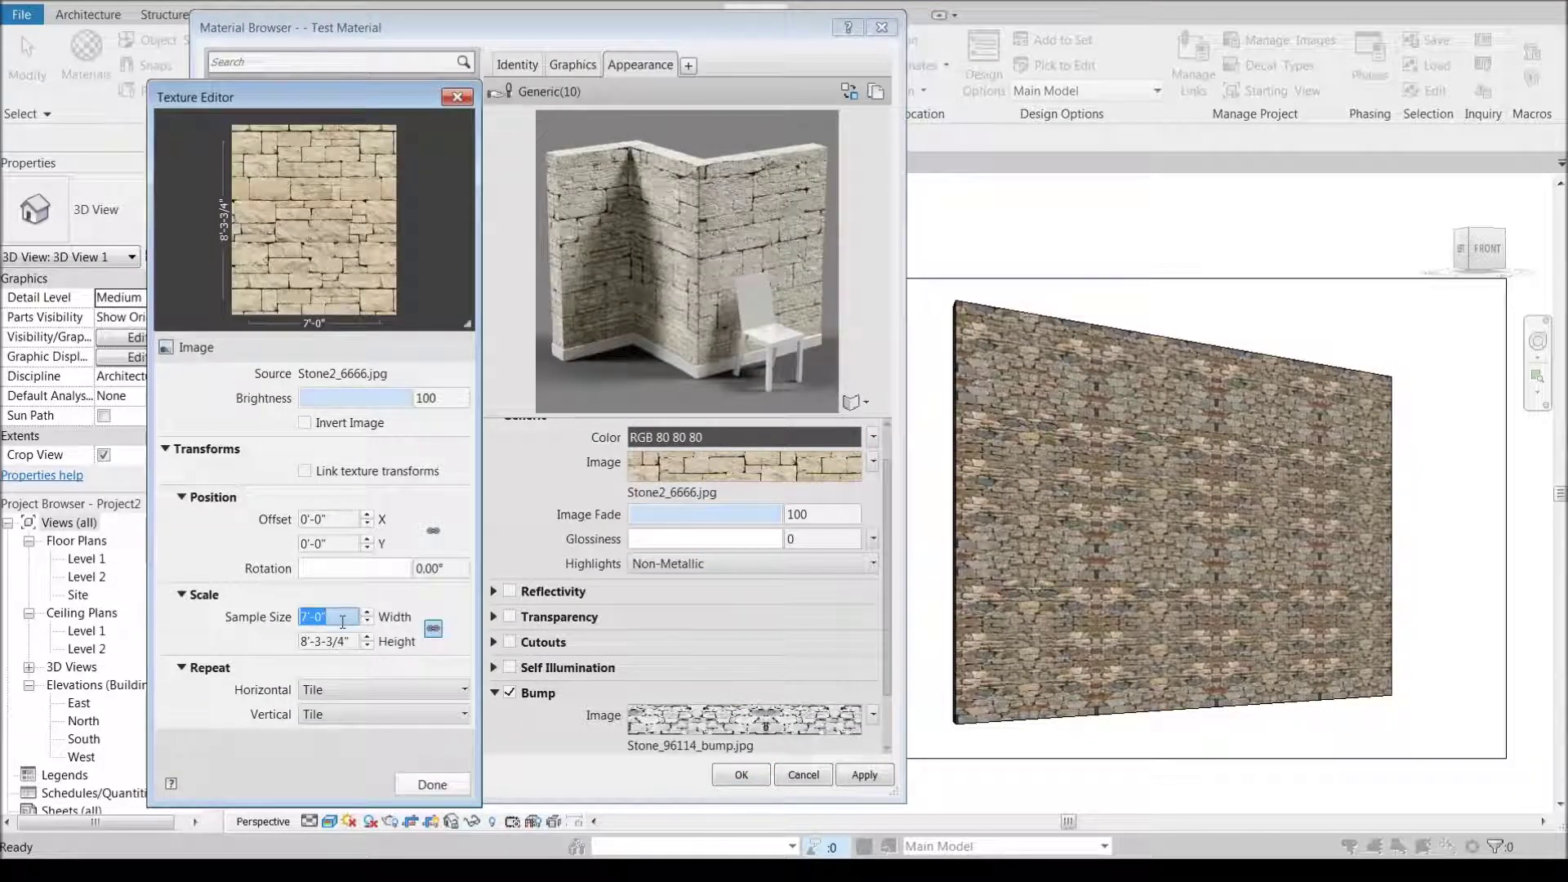
key(Return)
double_click(325, 641)
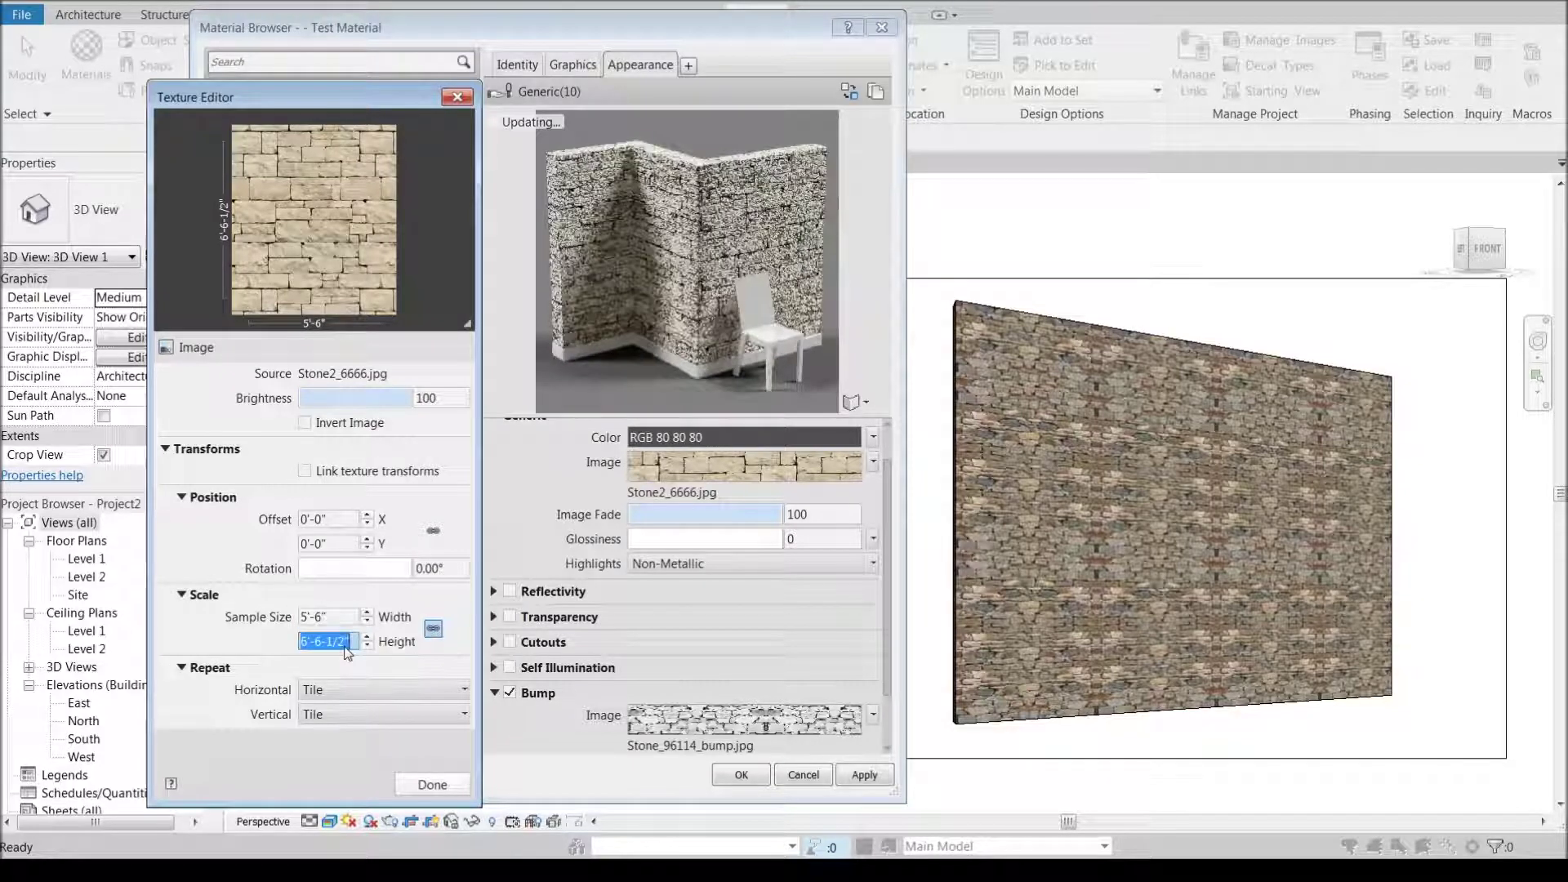
text(5'6)
key(Return)
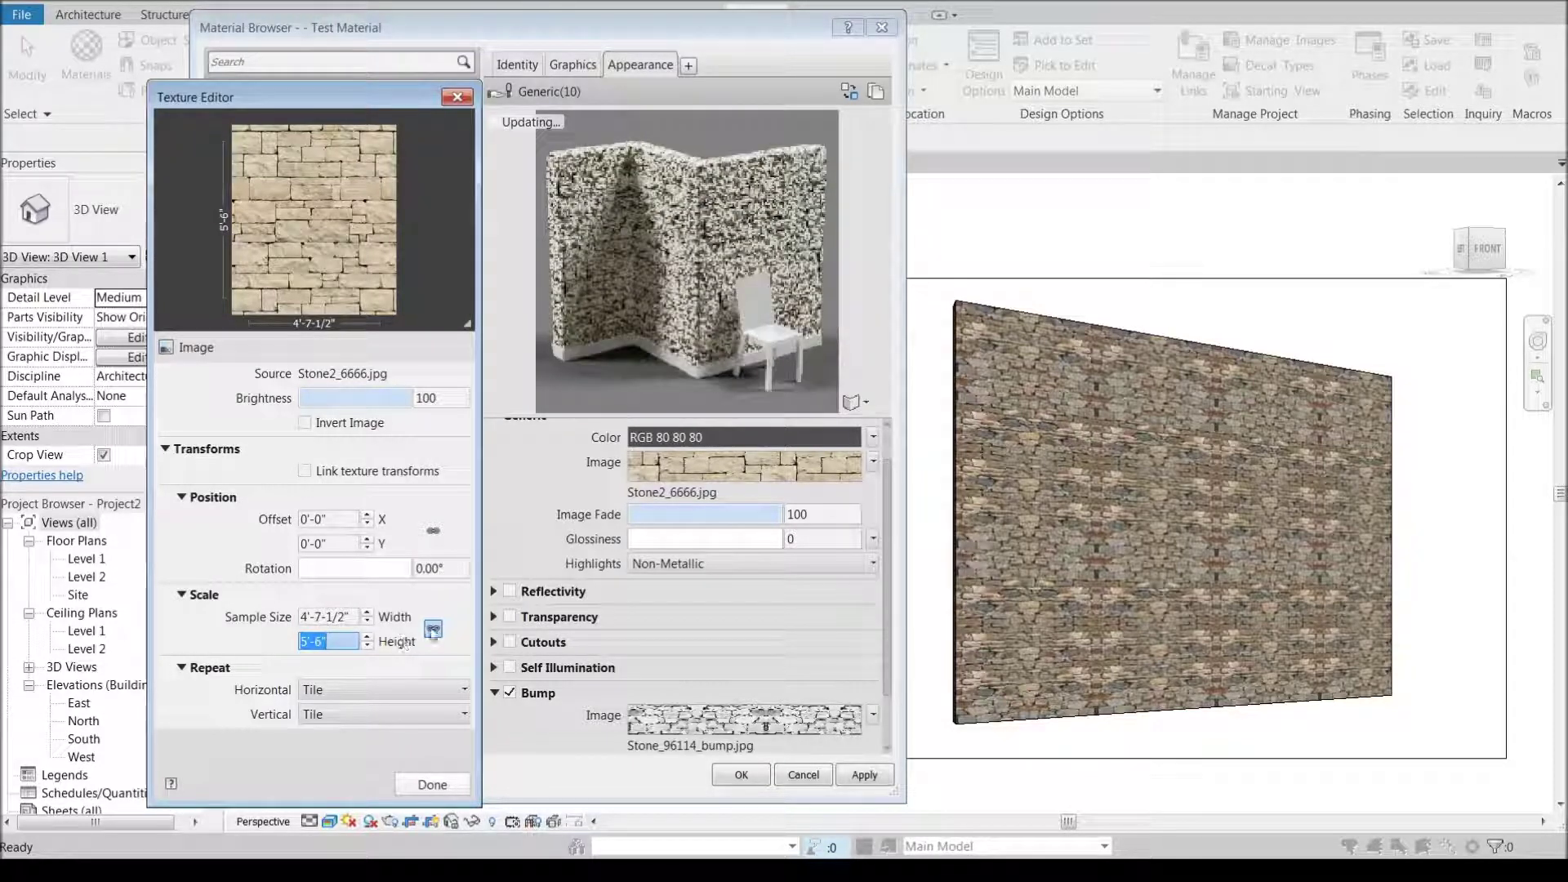
double_click(359, 618)
text(5'6)
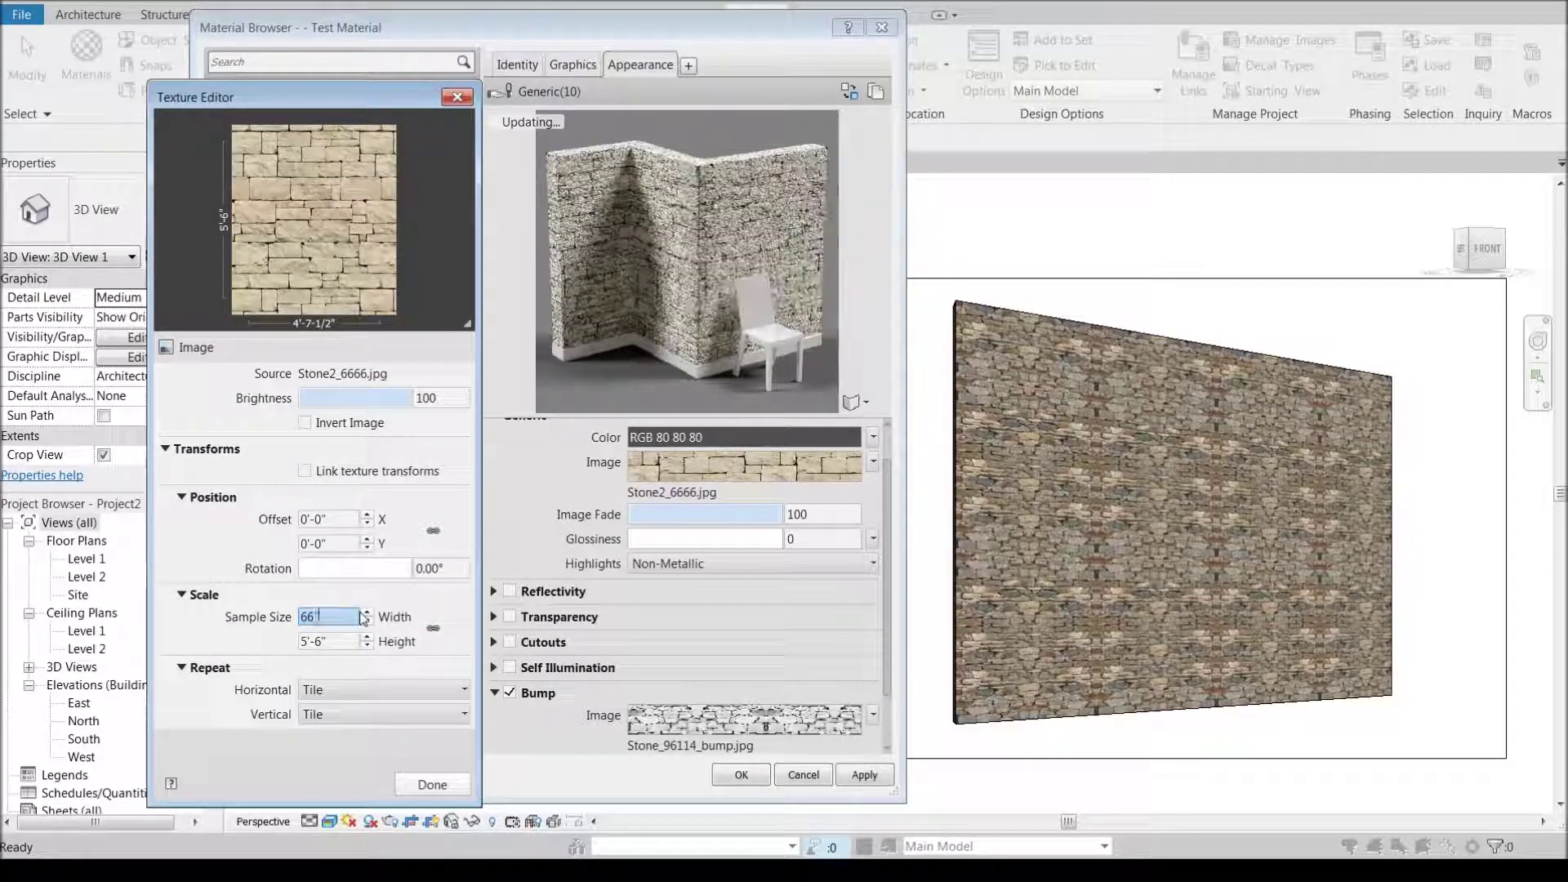
key(Return)
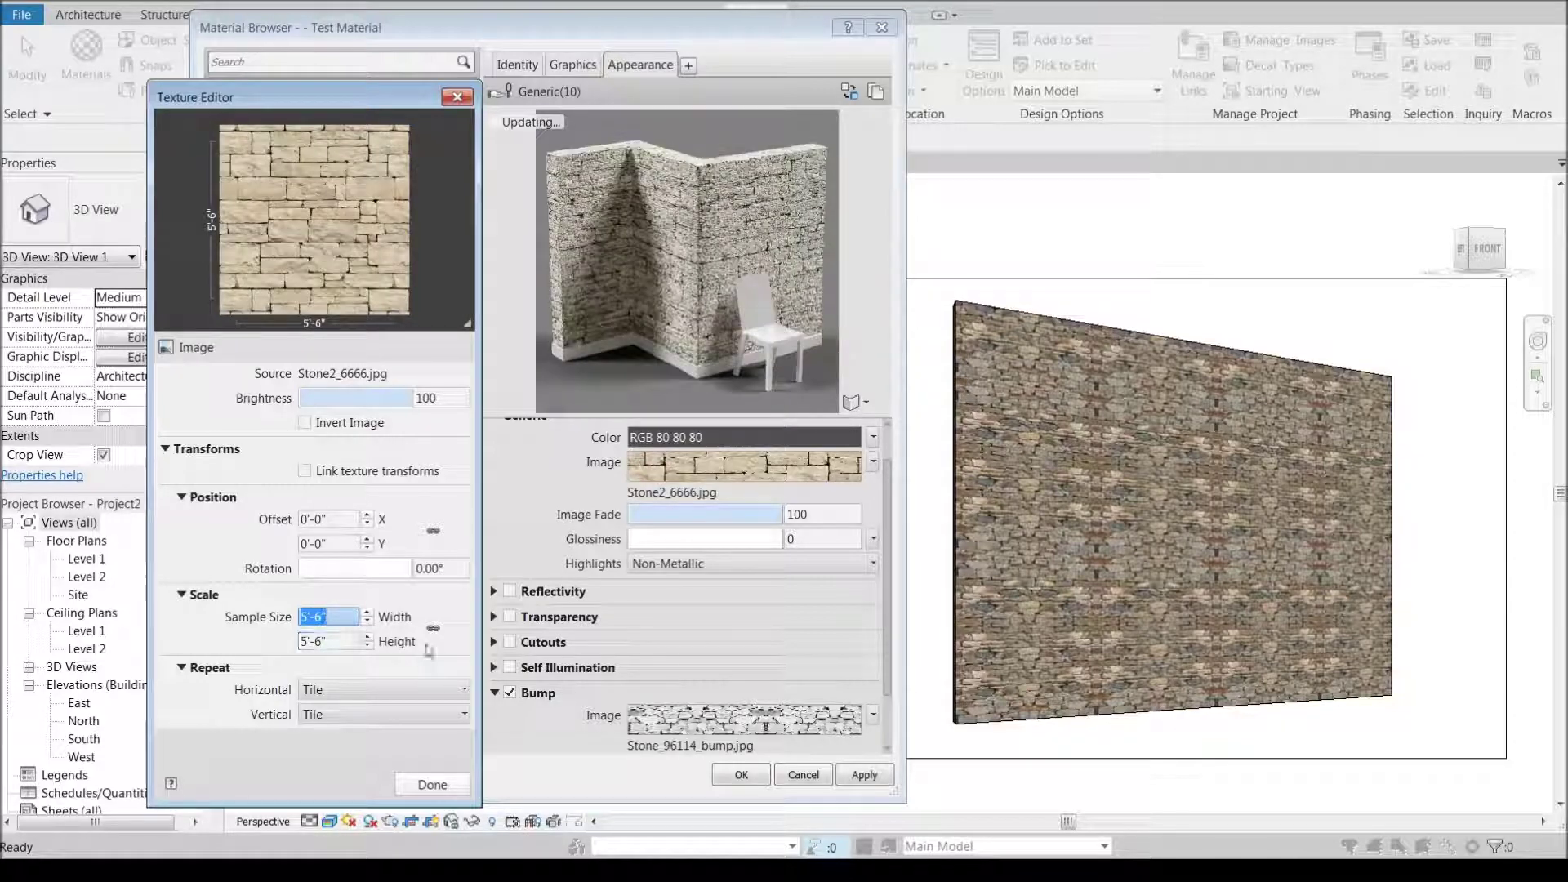
click(429, 783)
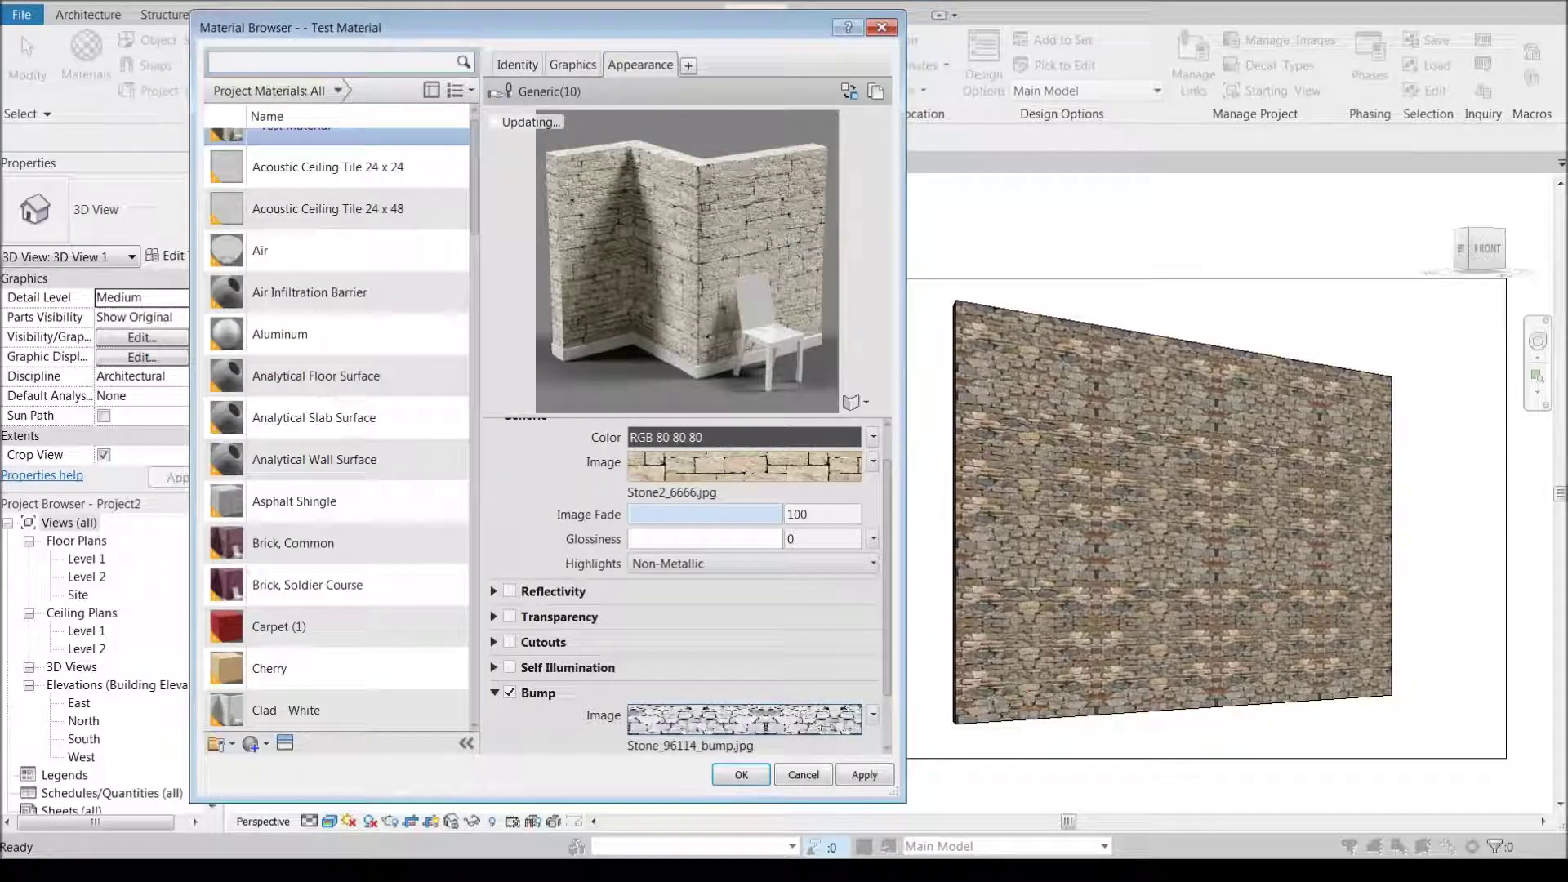
- Assign Stone2_6666b as the bump image and set its sample size to 5'-6" by 5'-6"
click(743, 719)
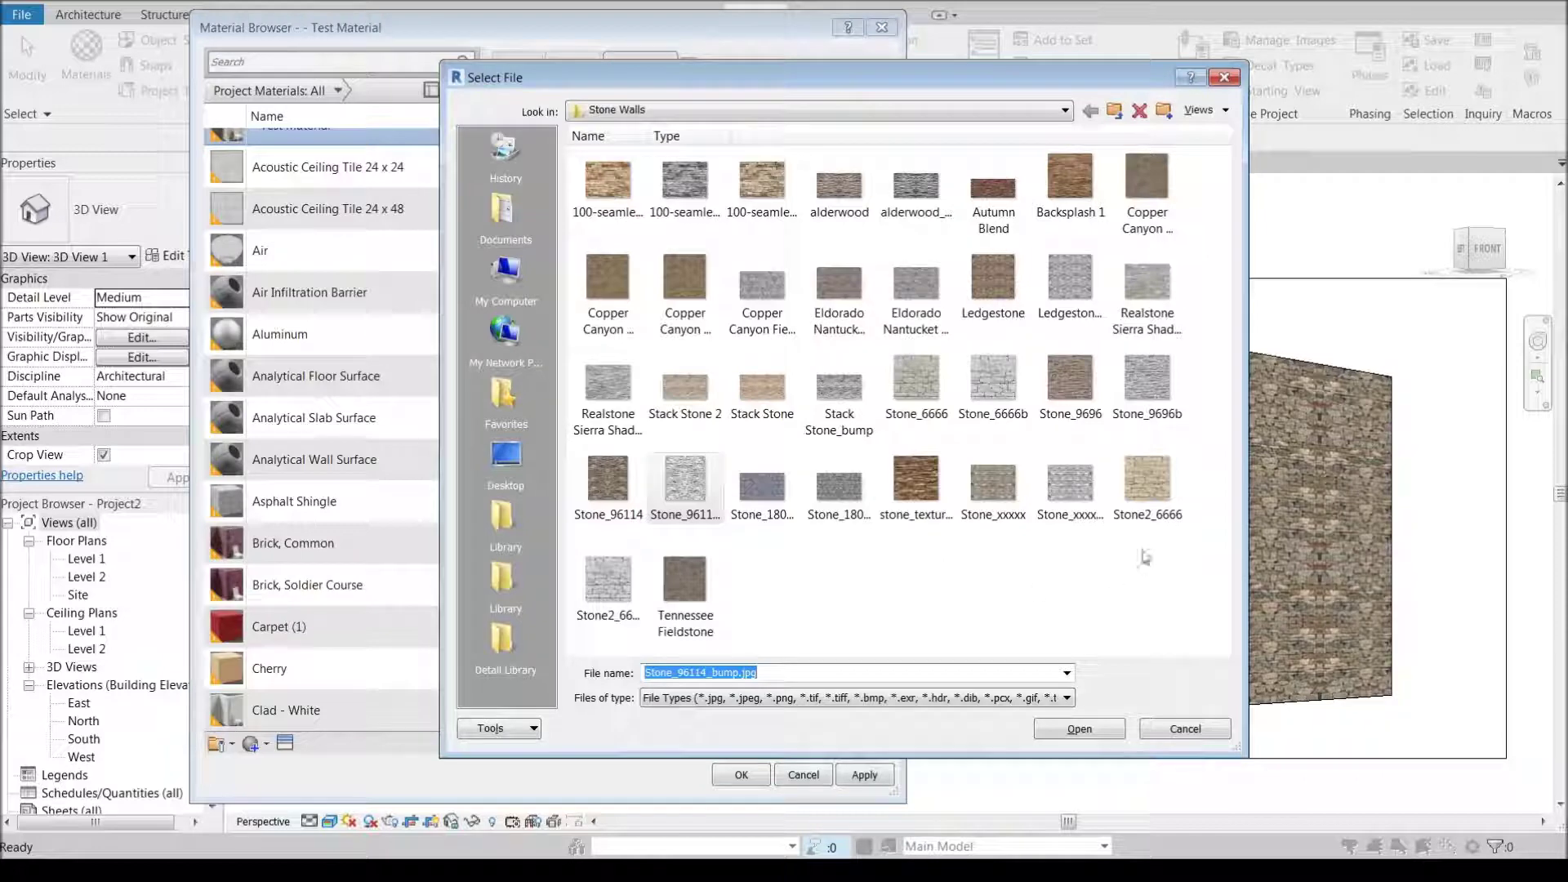
key(Return)
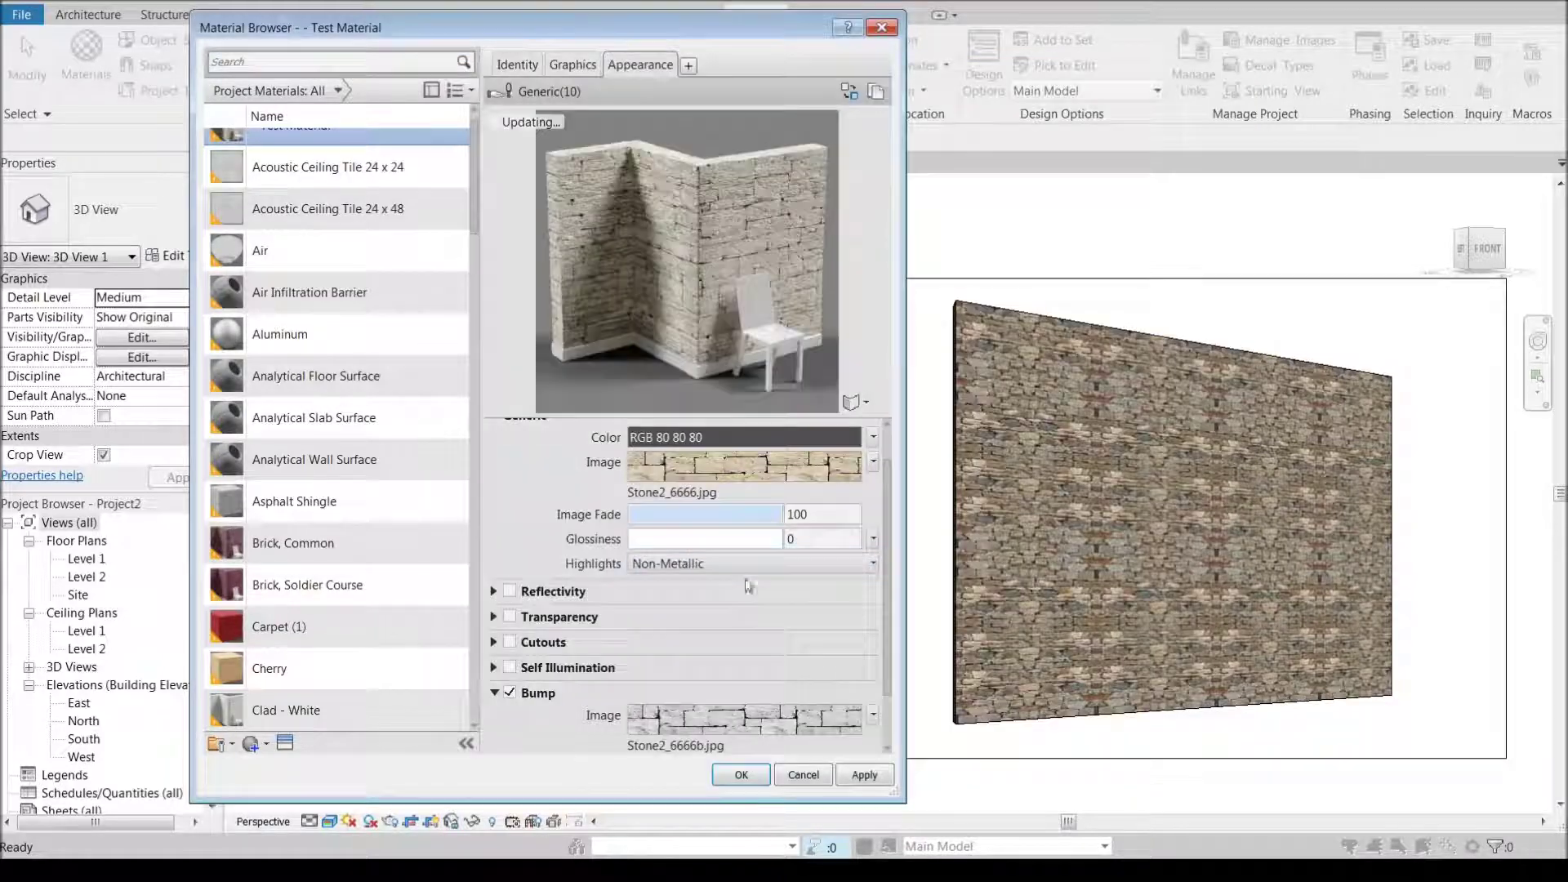
click(872, 716)
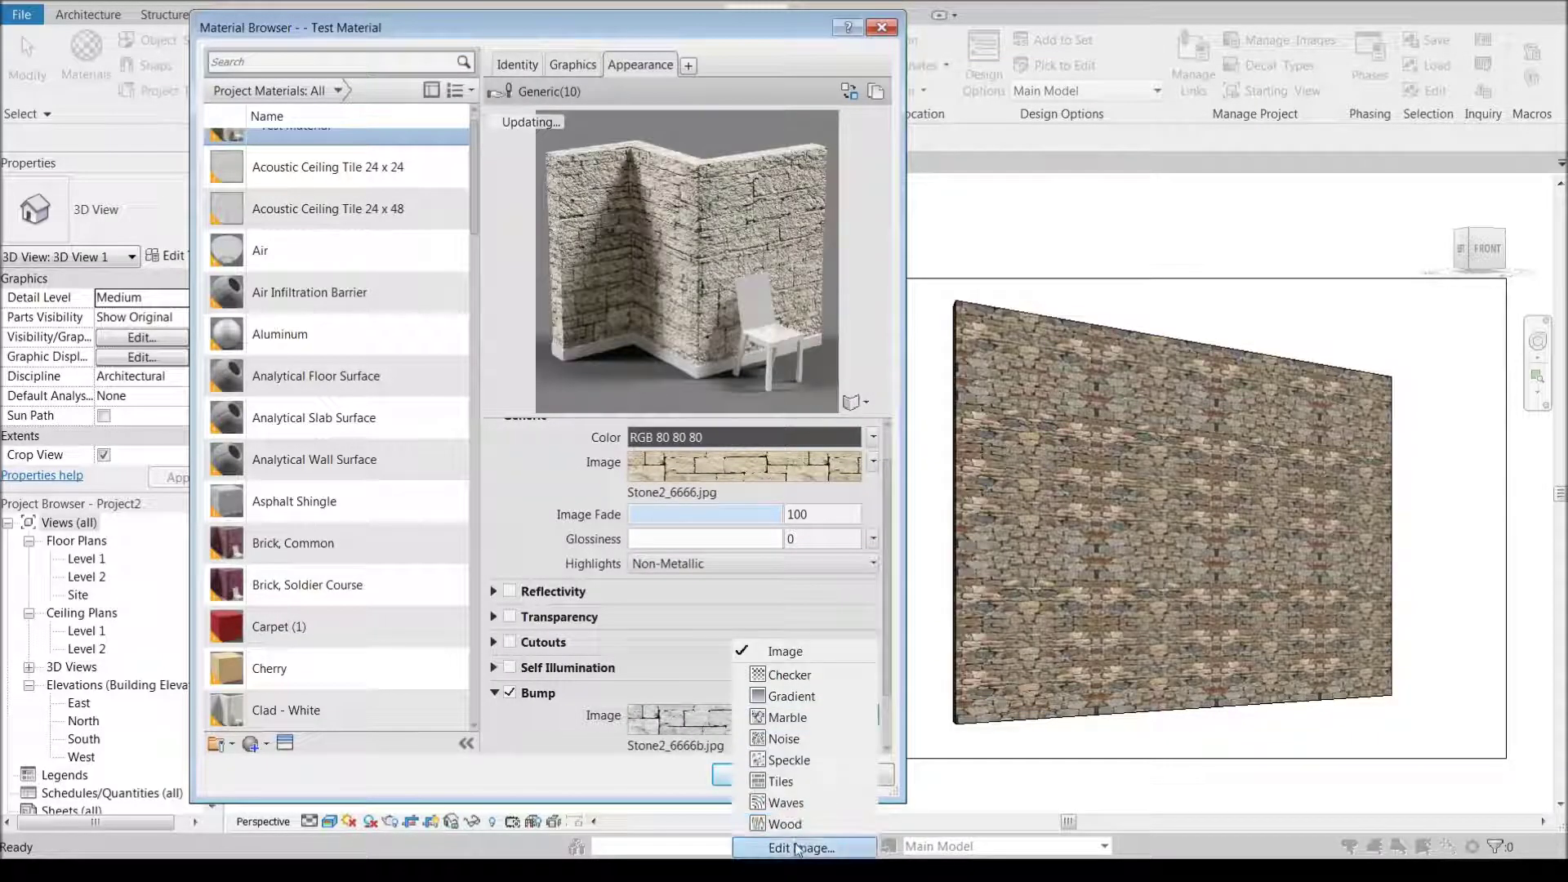
click(801, 848)
double_click(342, 618)
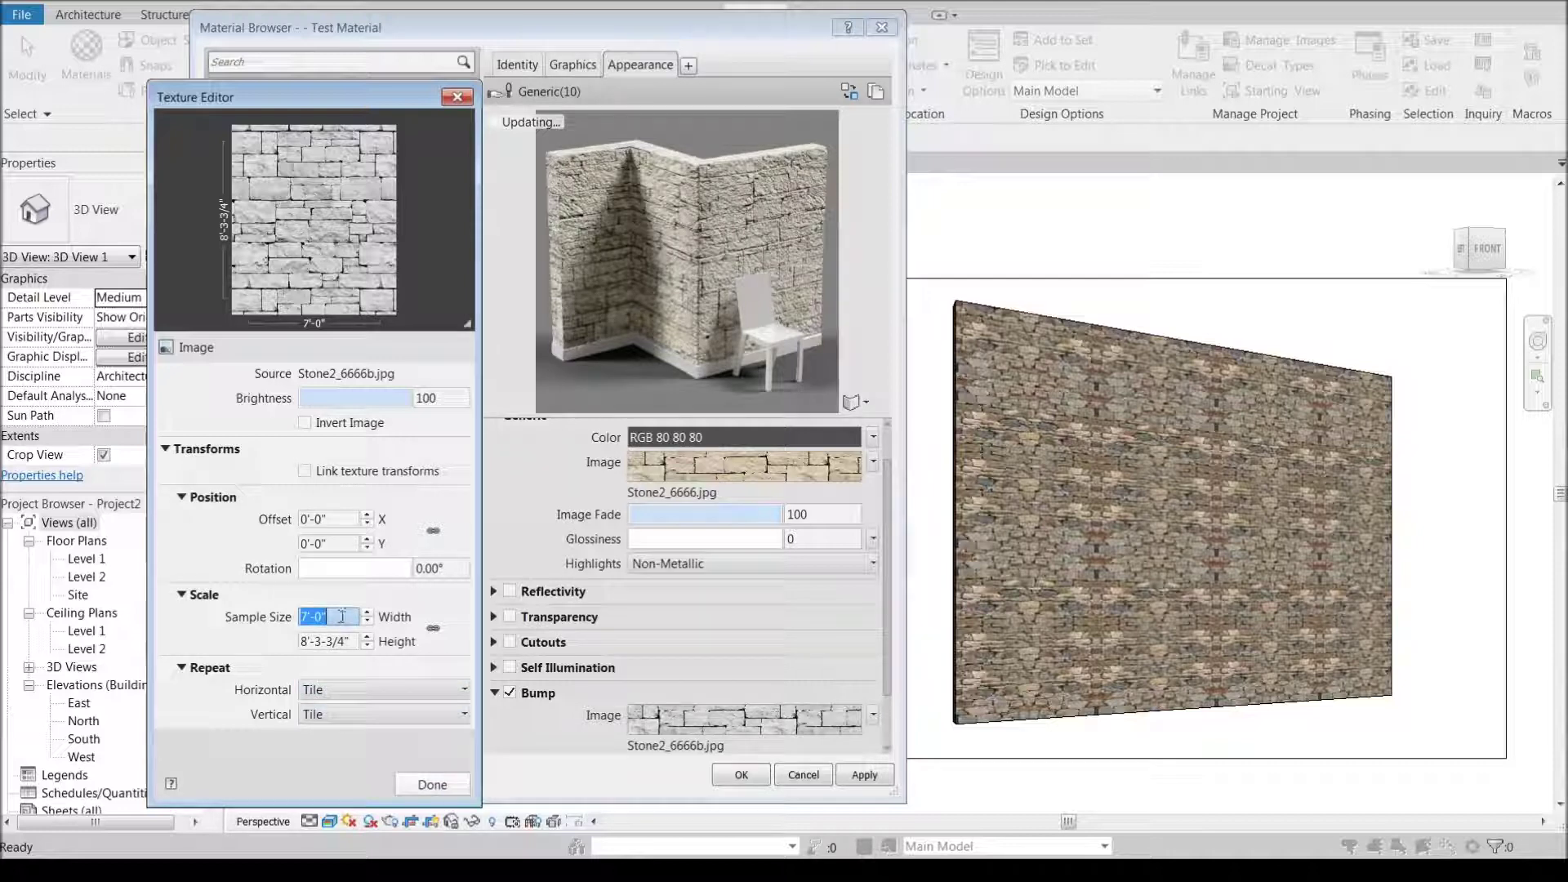
text(5'-6")
key(Return)
double_click(347, 640)
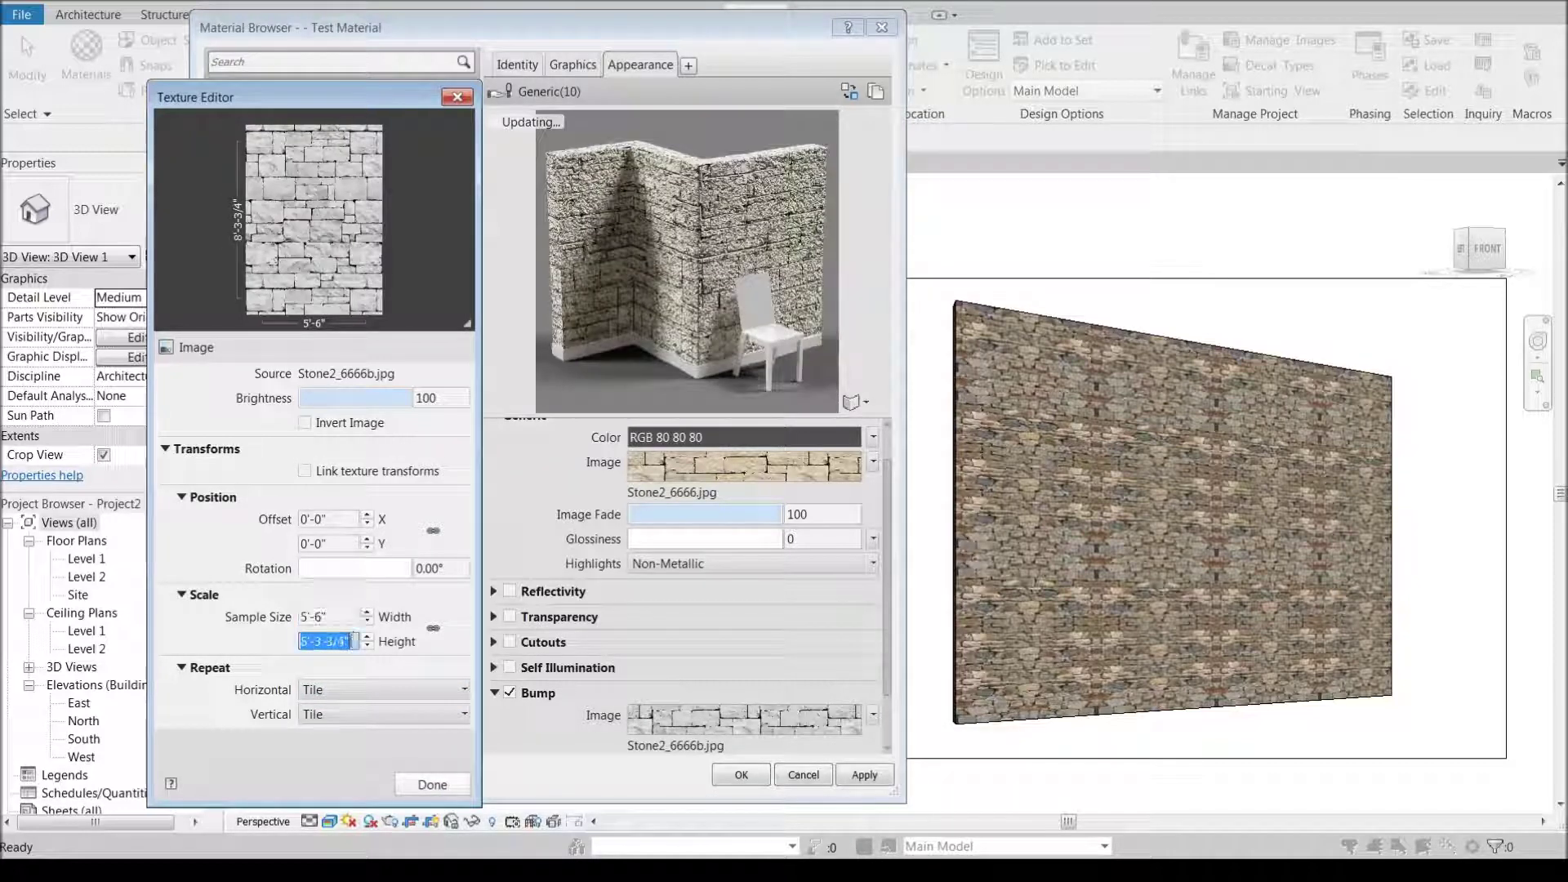
text(5'-6")
key(Return)
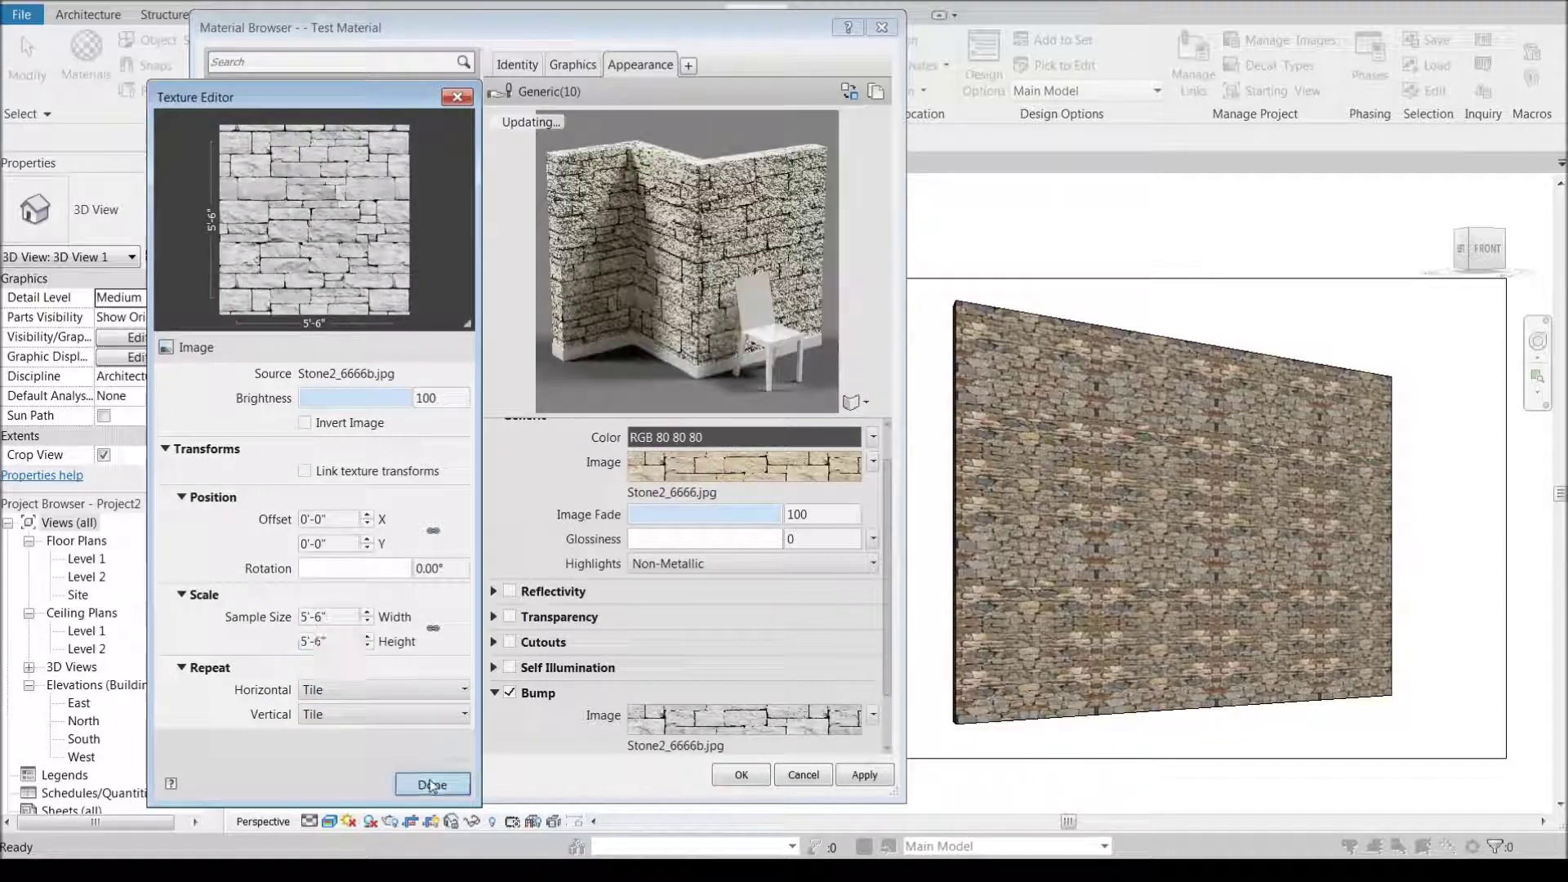
click(430, 784)
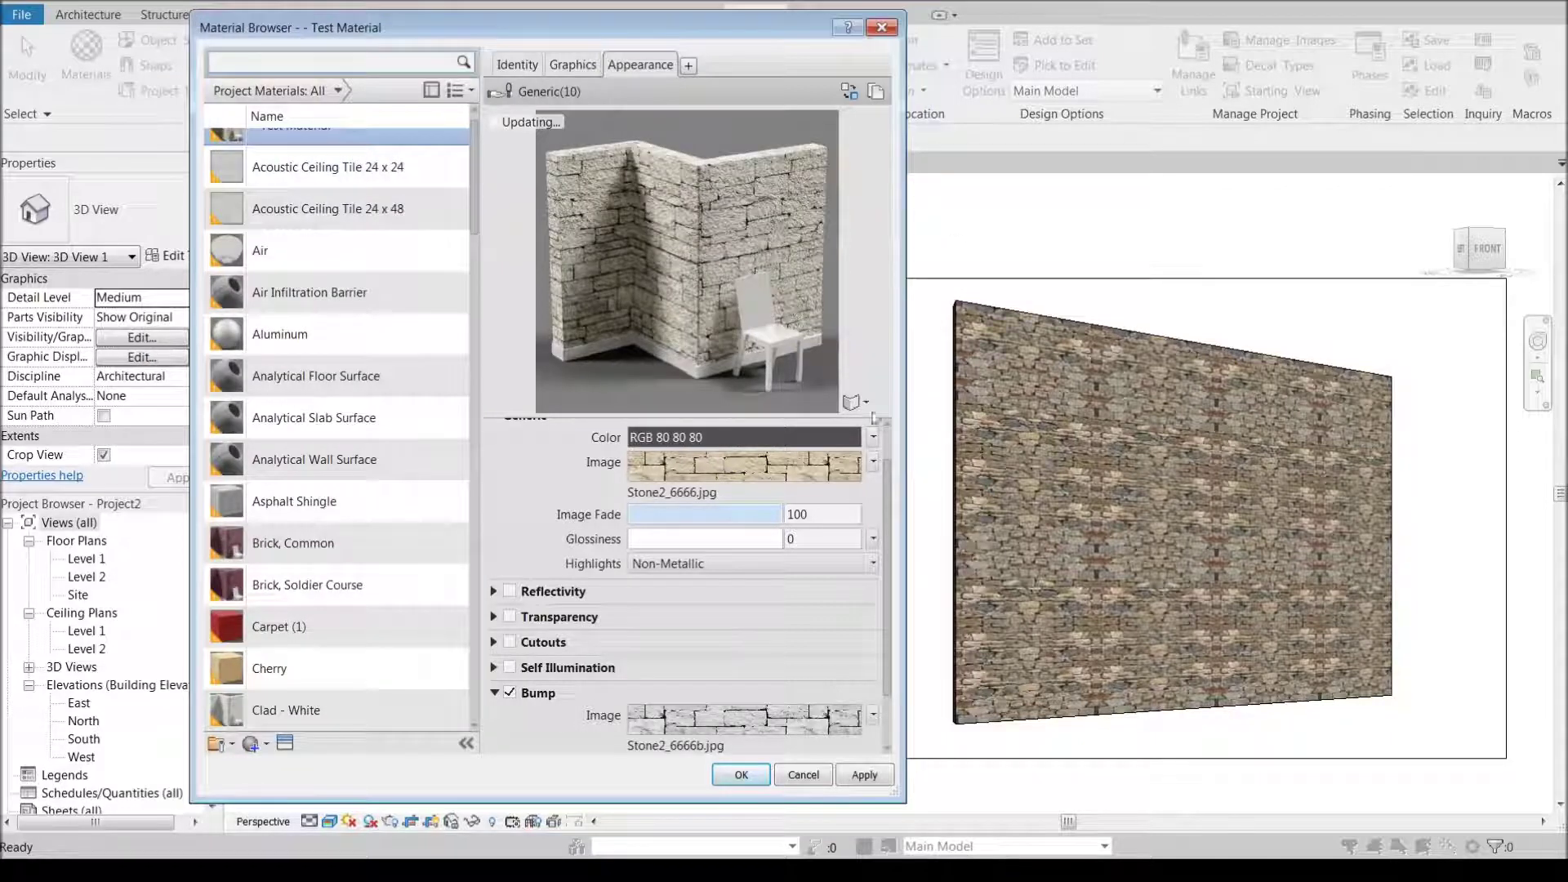
- Try different bump amounts, toggling the bump map, then apply an amount of 864
scroll(899, 529, down, 2)
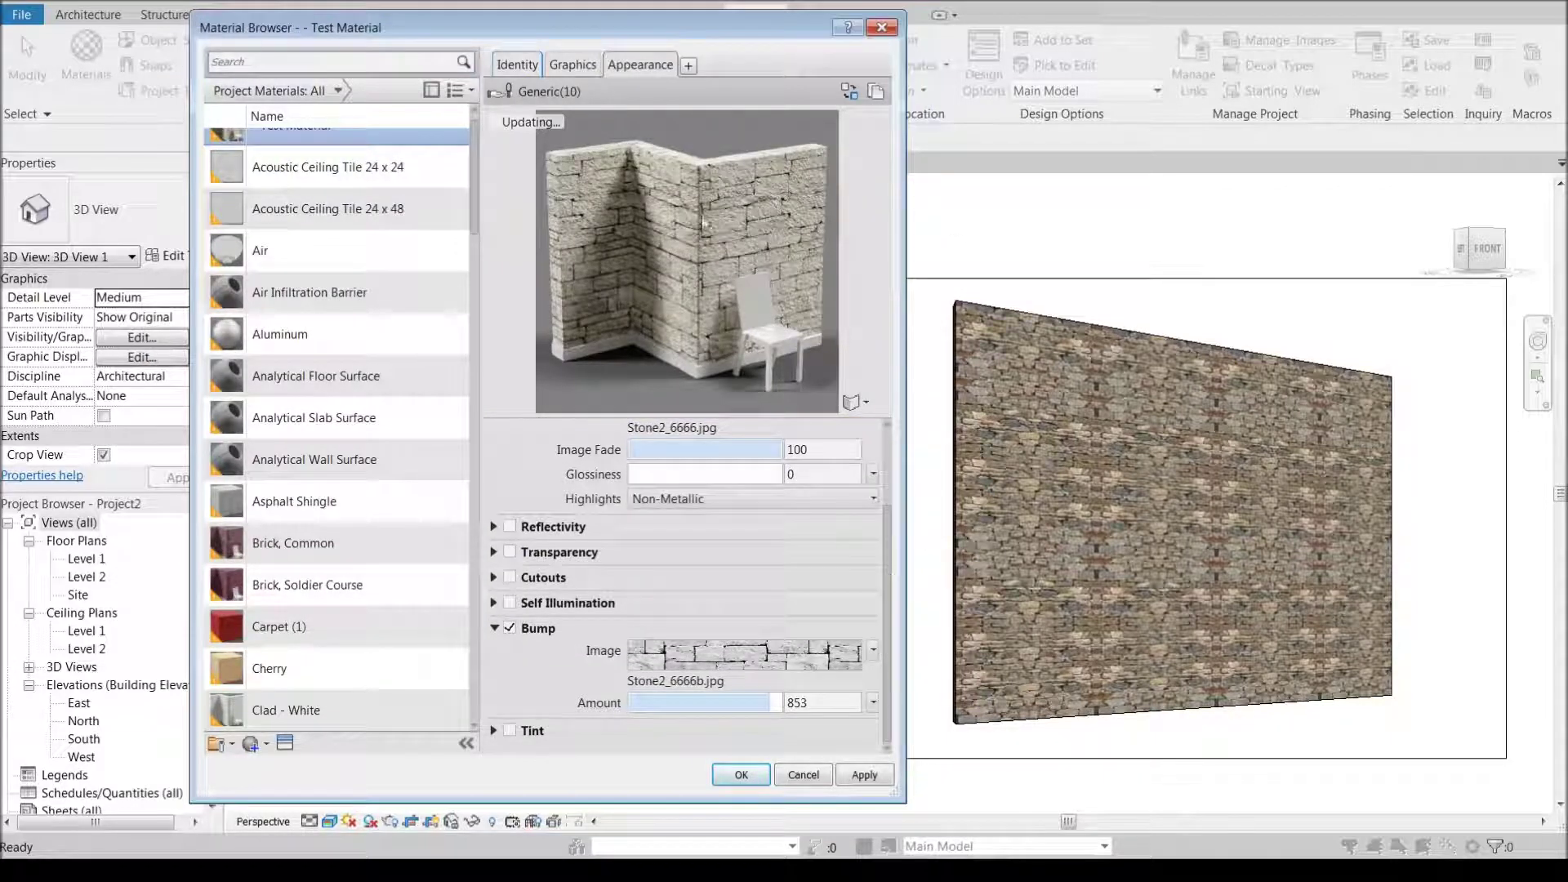
drag(766, 702, 706, 702)
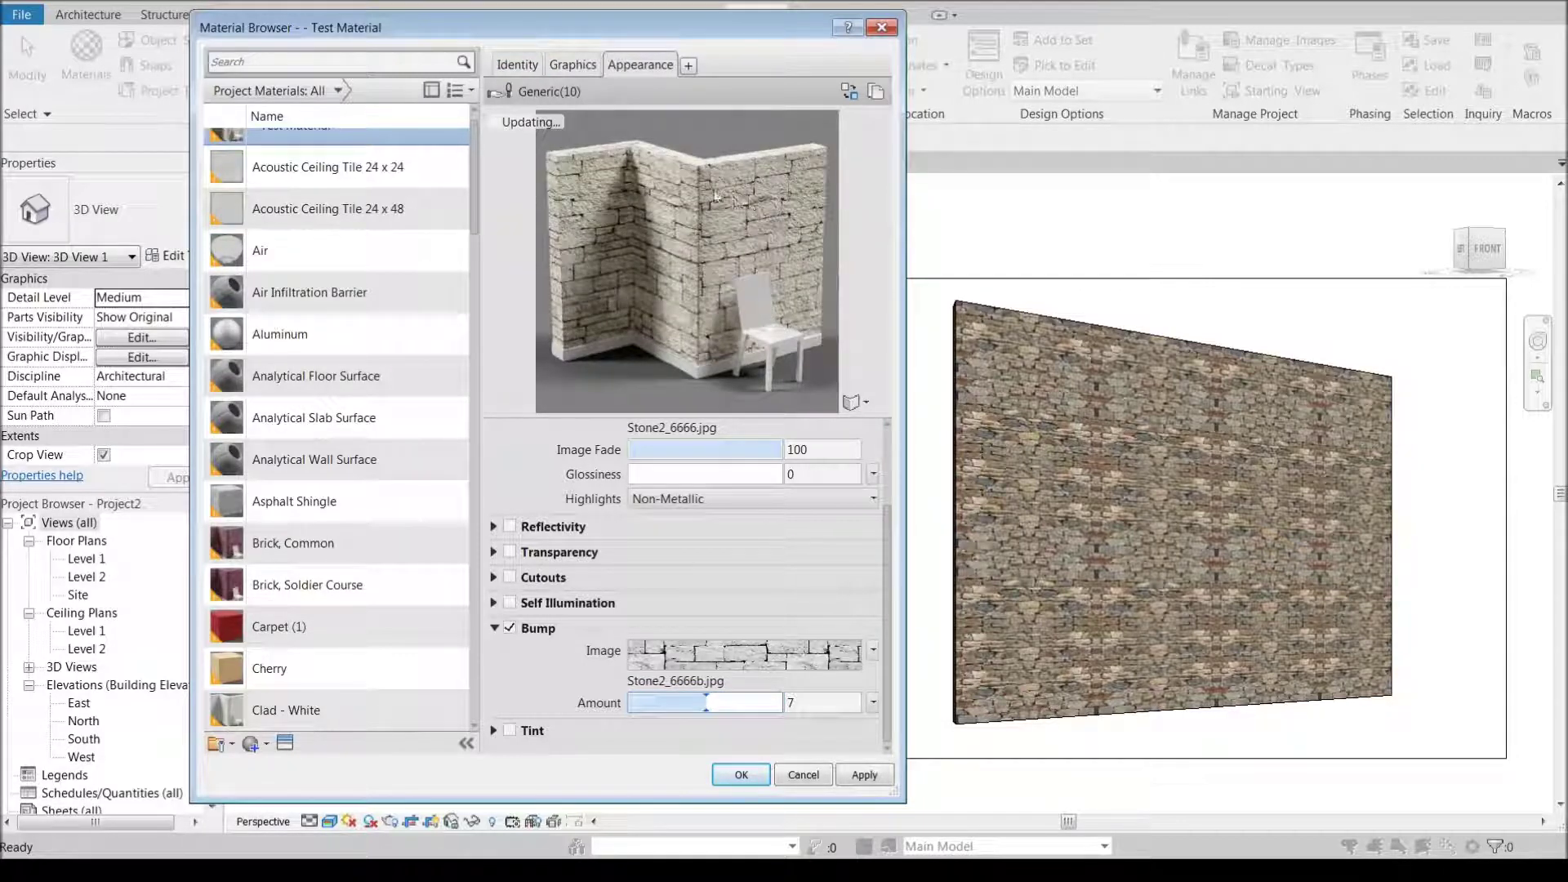
click(510, 627)
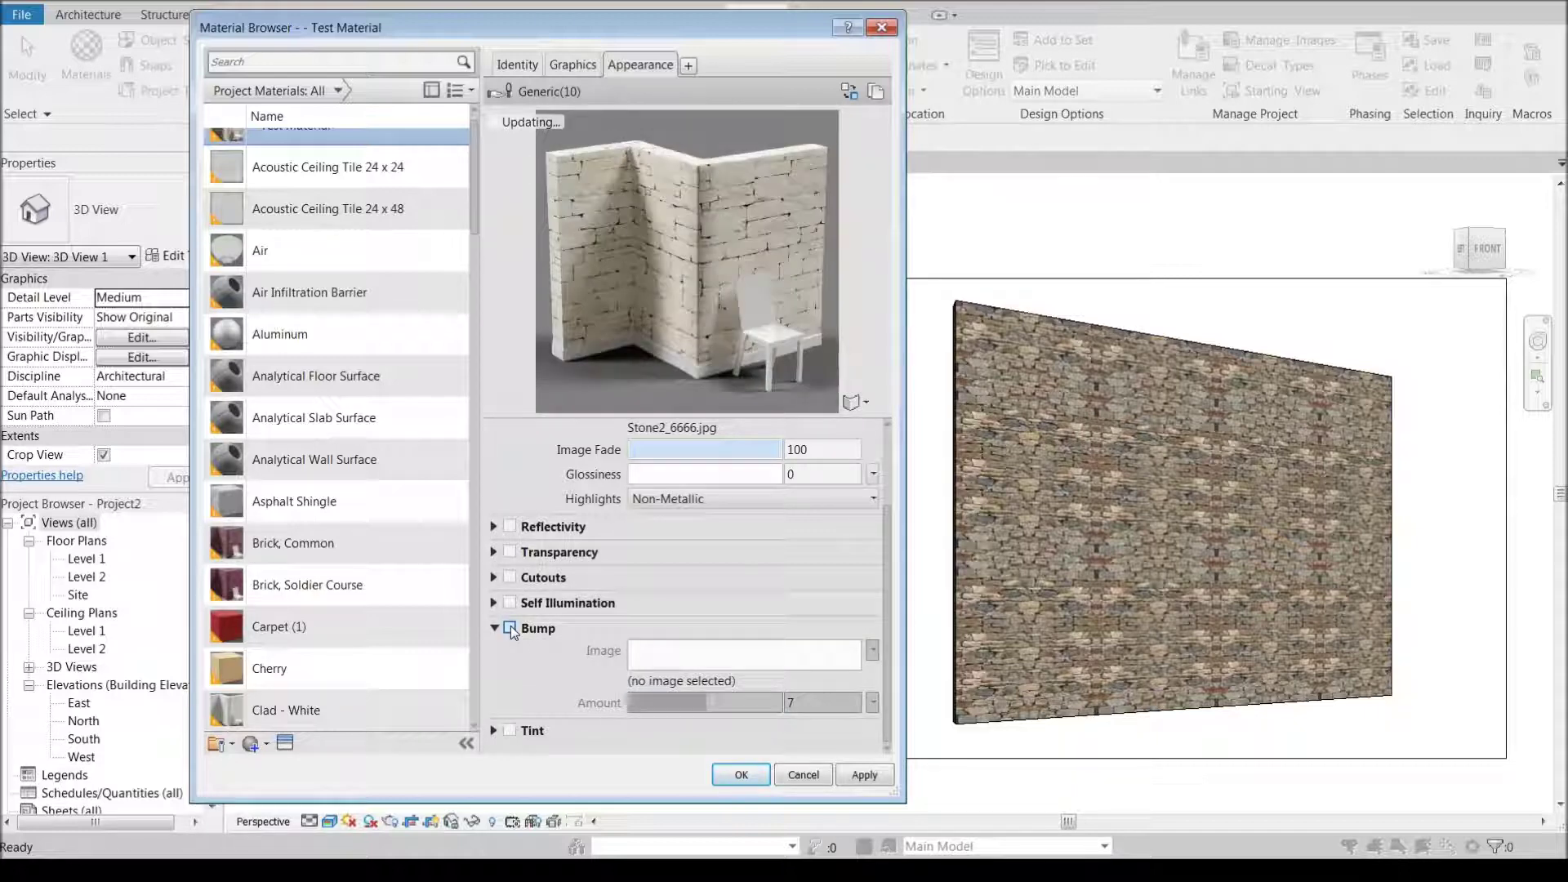
click(509, 627)
drag(705, 702, 745, 703)
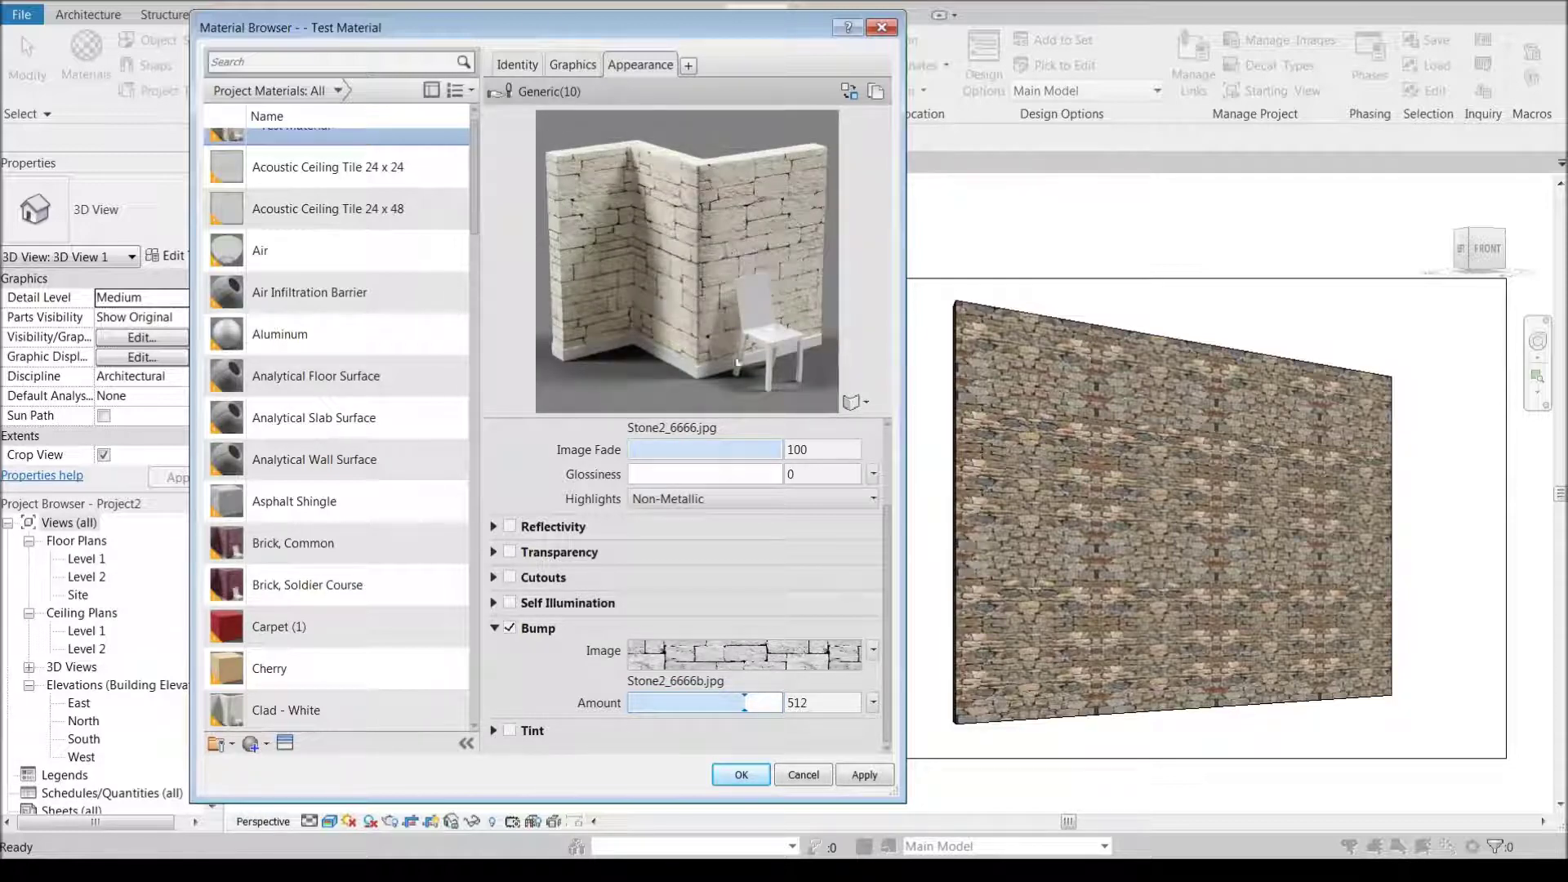
drag(745, 703, 657, 703)
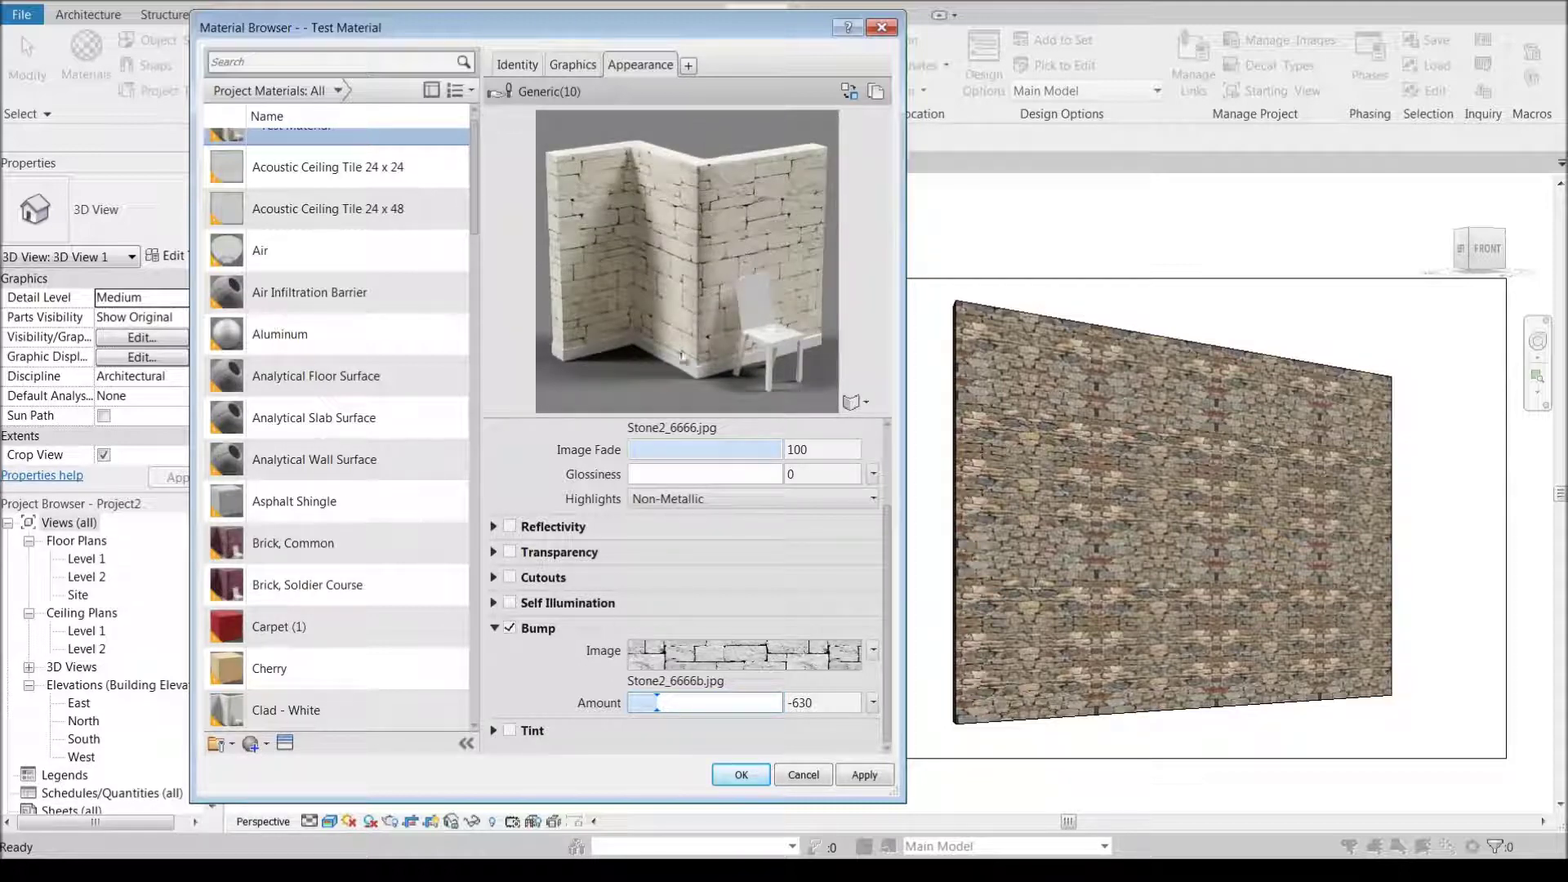
drag(656, 703, 772, 702)
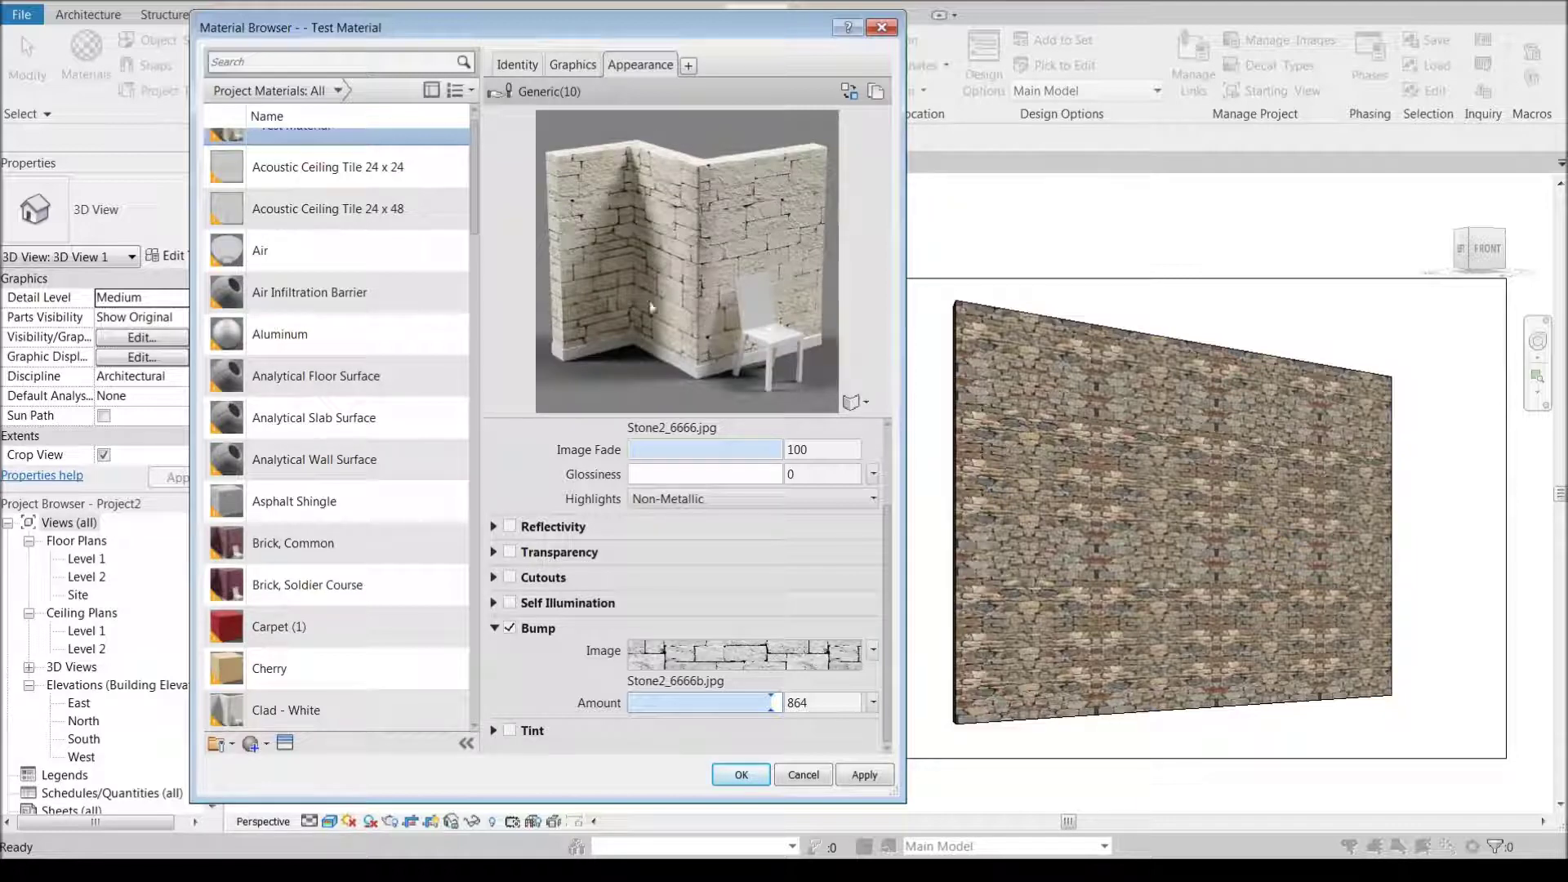
click(865, 783)
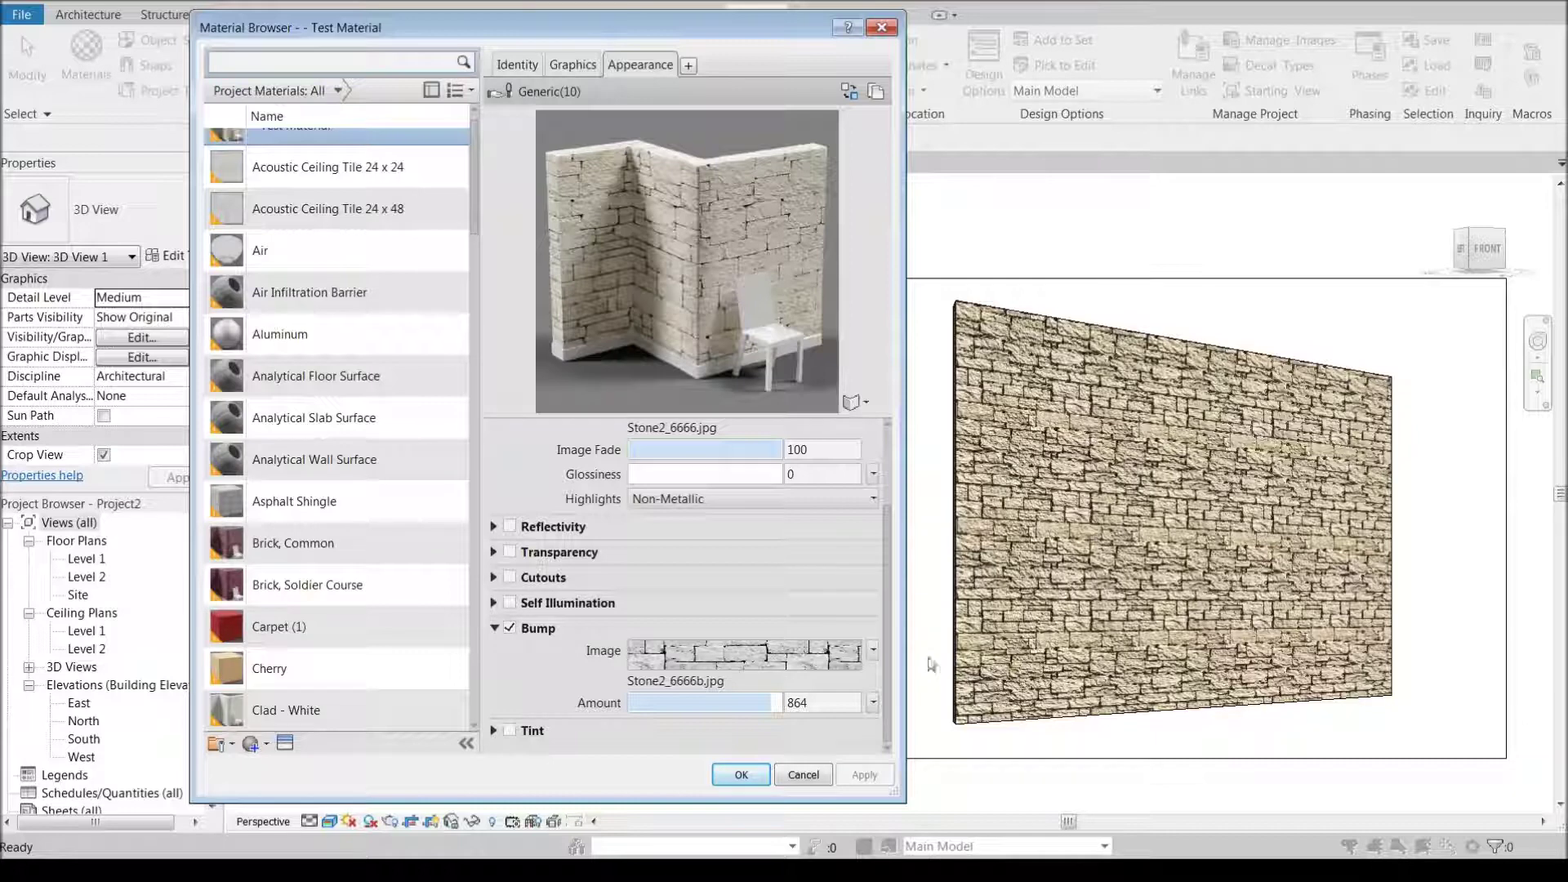
- Lower the bump amount to 436, apply it, and close the Material Browser with OK
drag(768, 702, 740, 703)
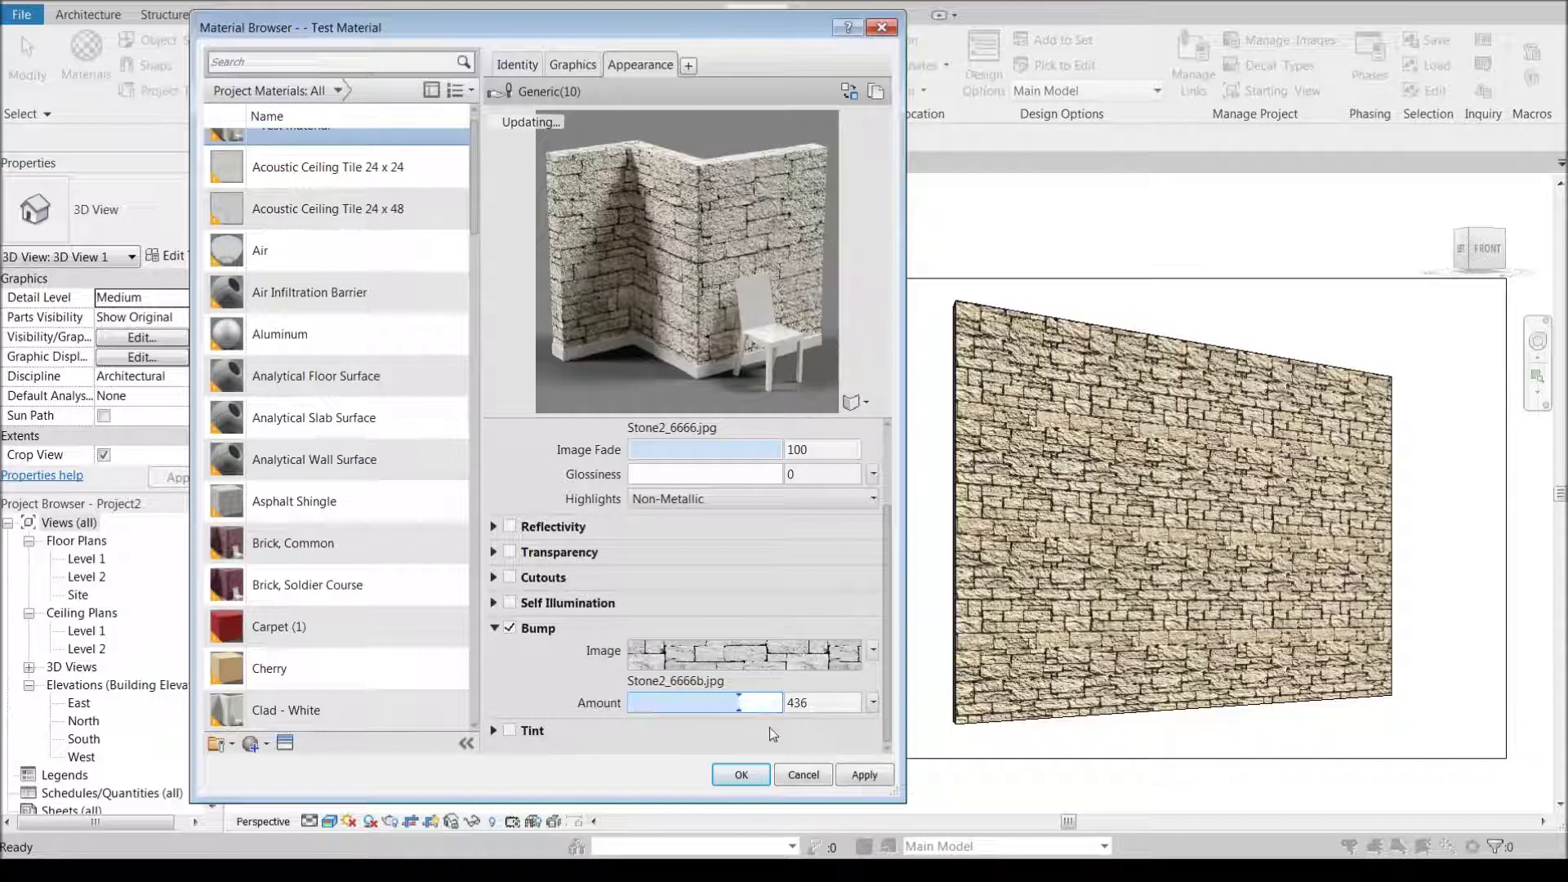
click(864, 775)
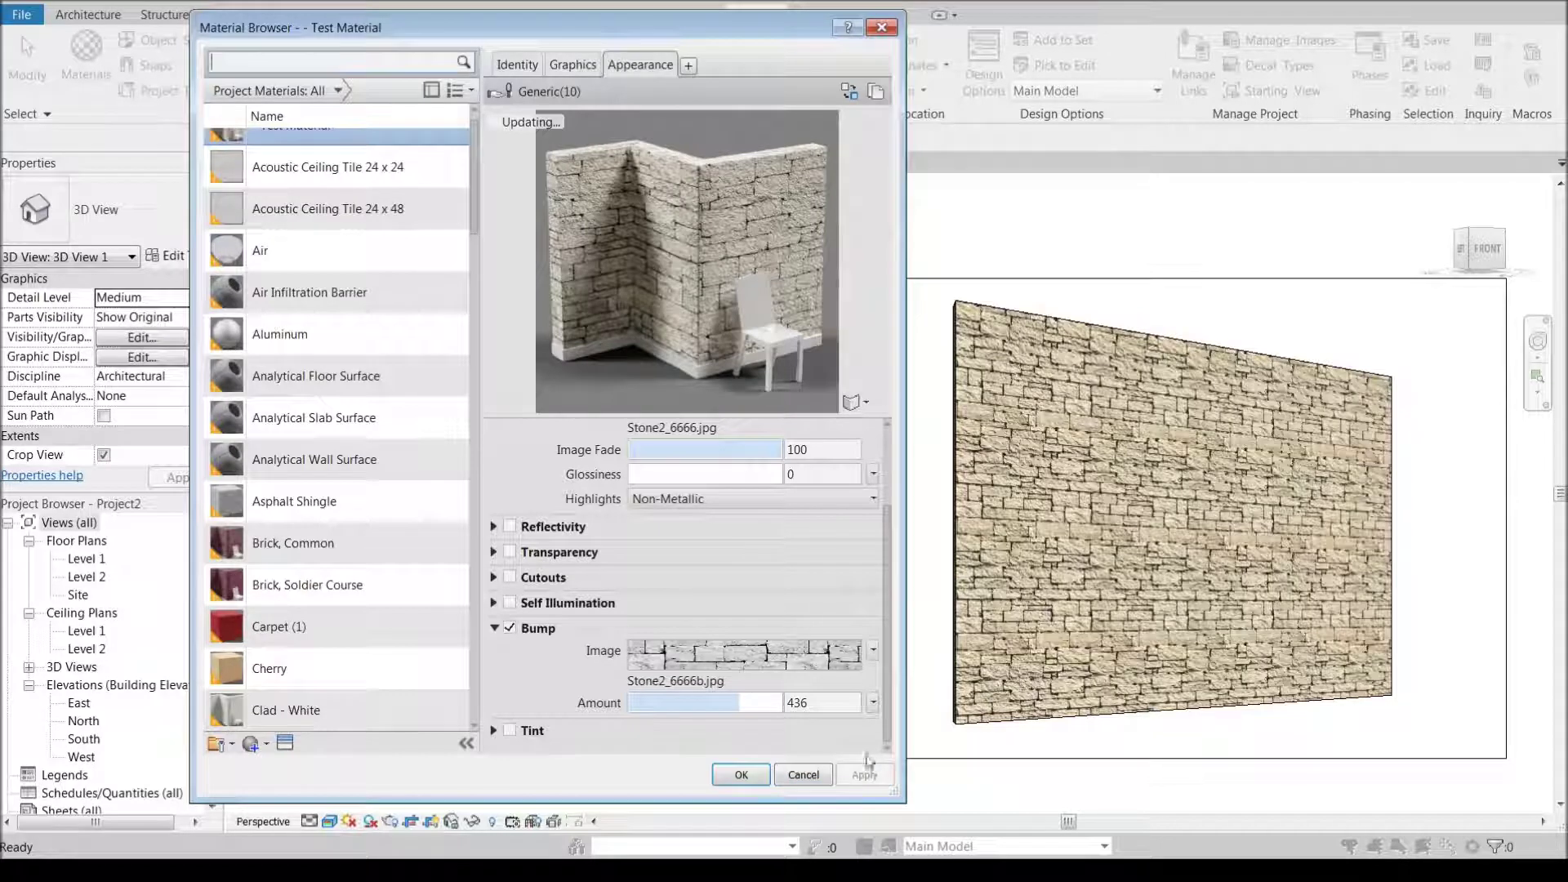
click(741, 774)
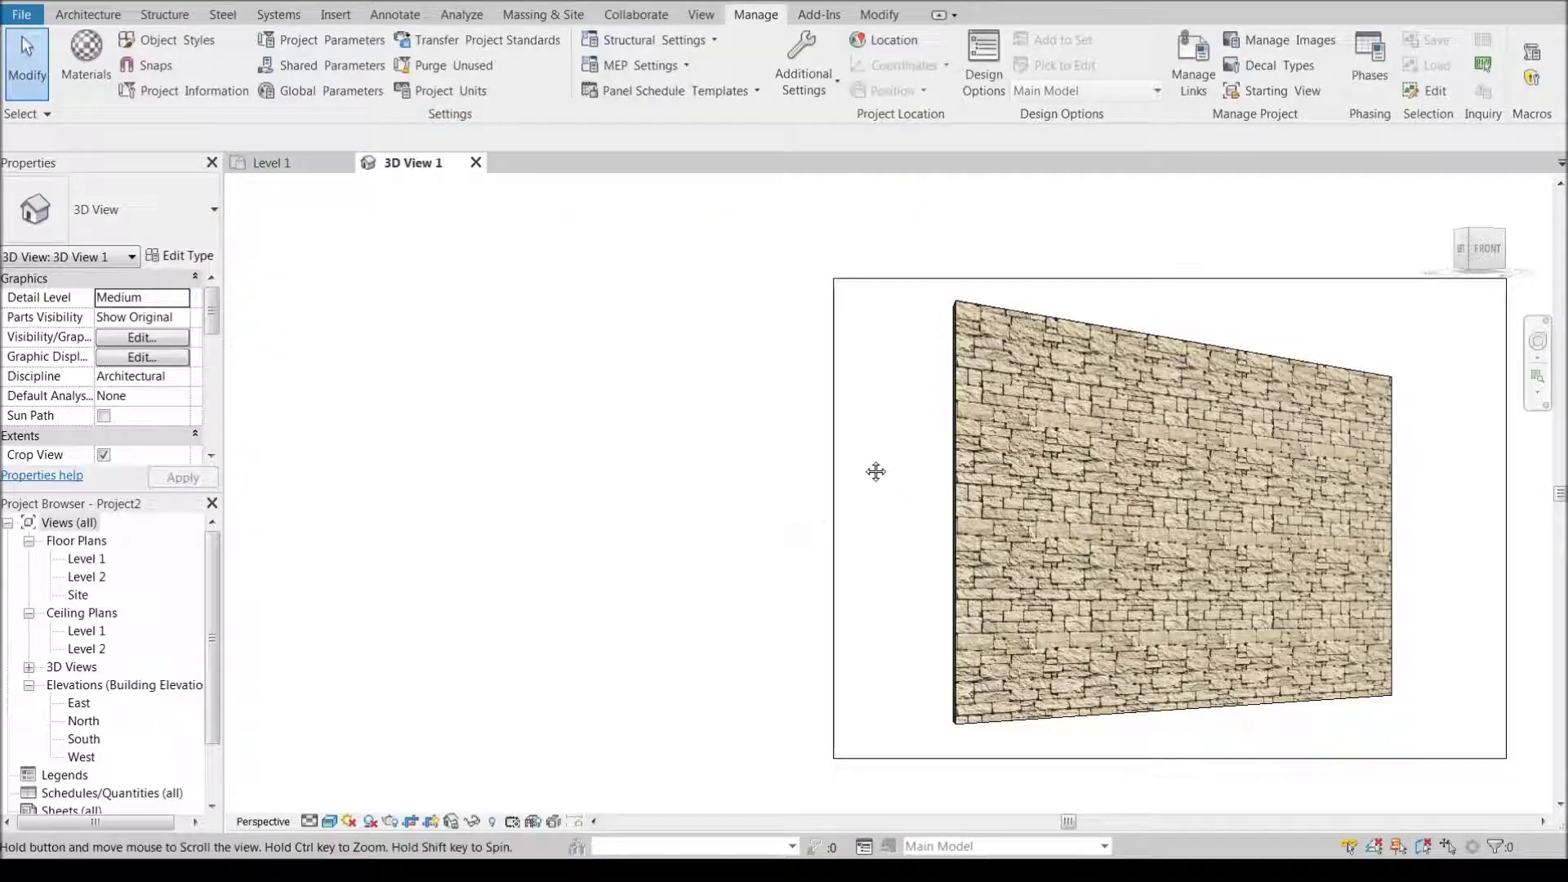
- Open the Rendering dialog with R, set quality to Medium, and turn shadows on
middle_drag(875, 469, 560, 413)
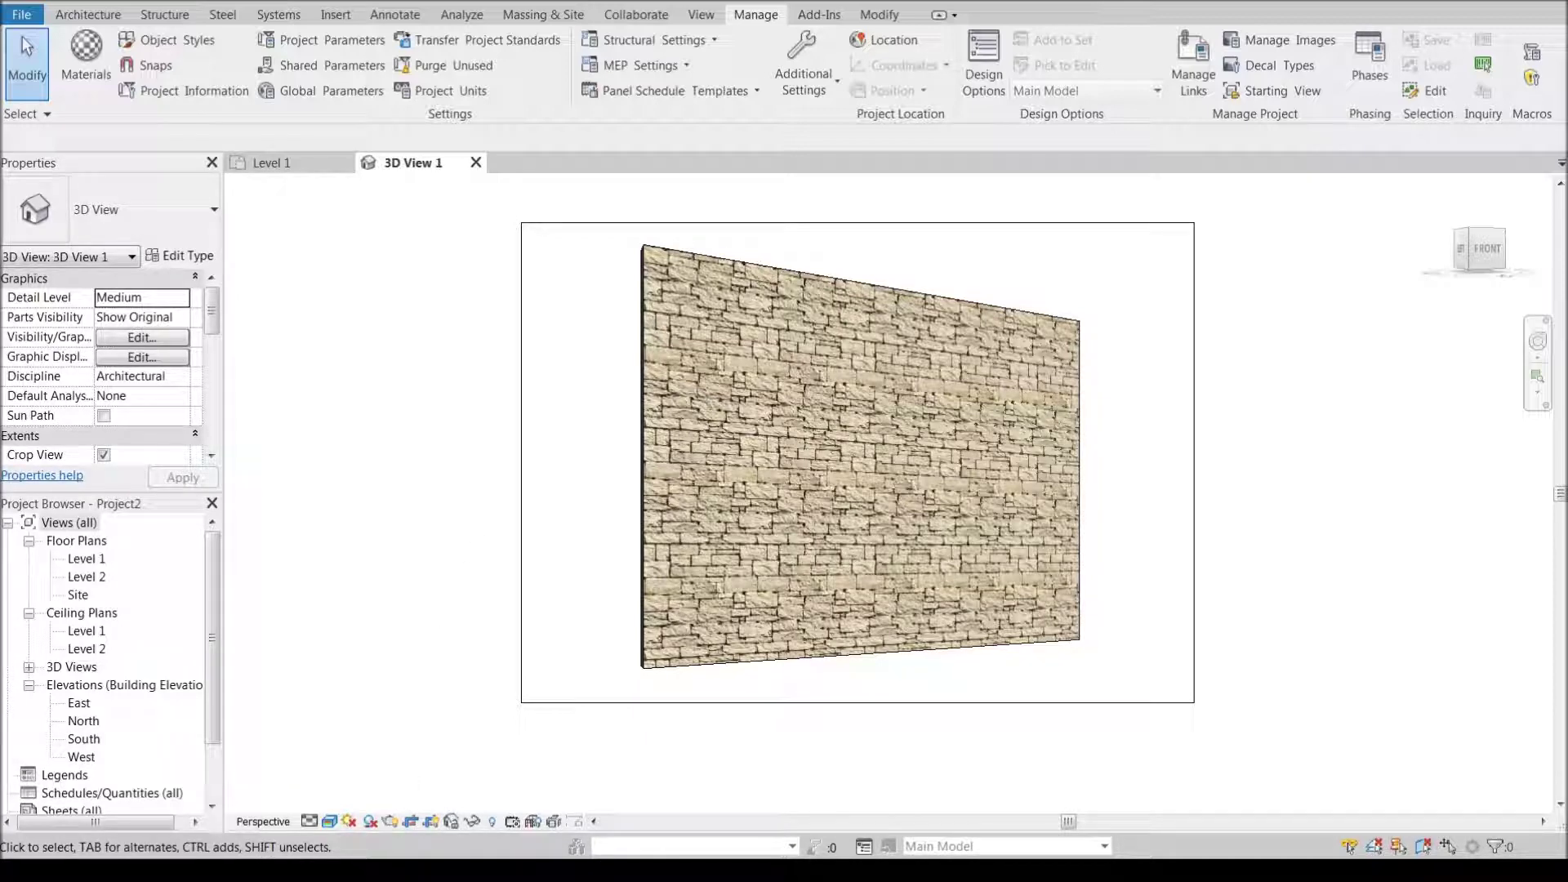
key(r)
key(r)
drag(168, 115, 306, 135)
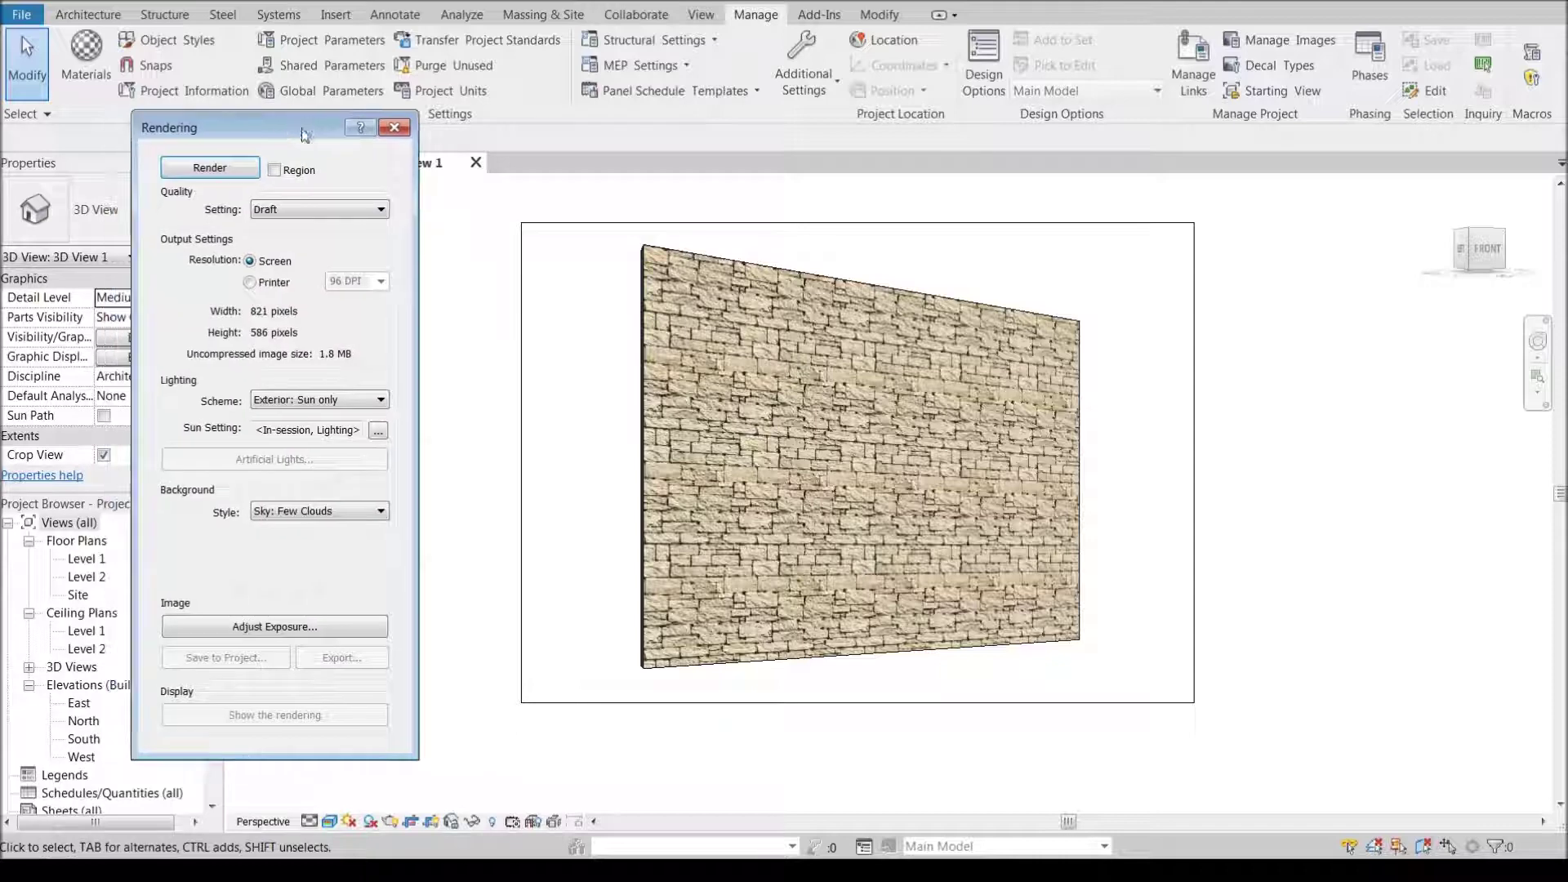
click(319, 209)
click(317, 239)
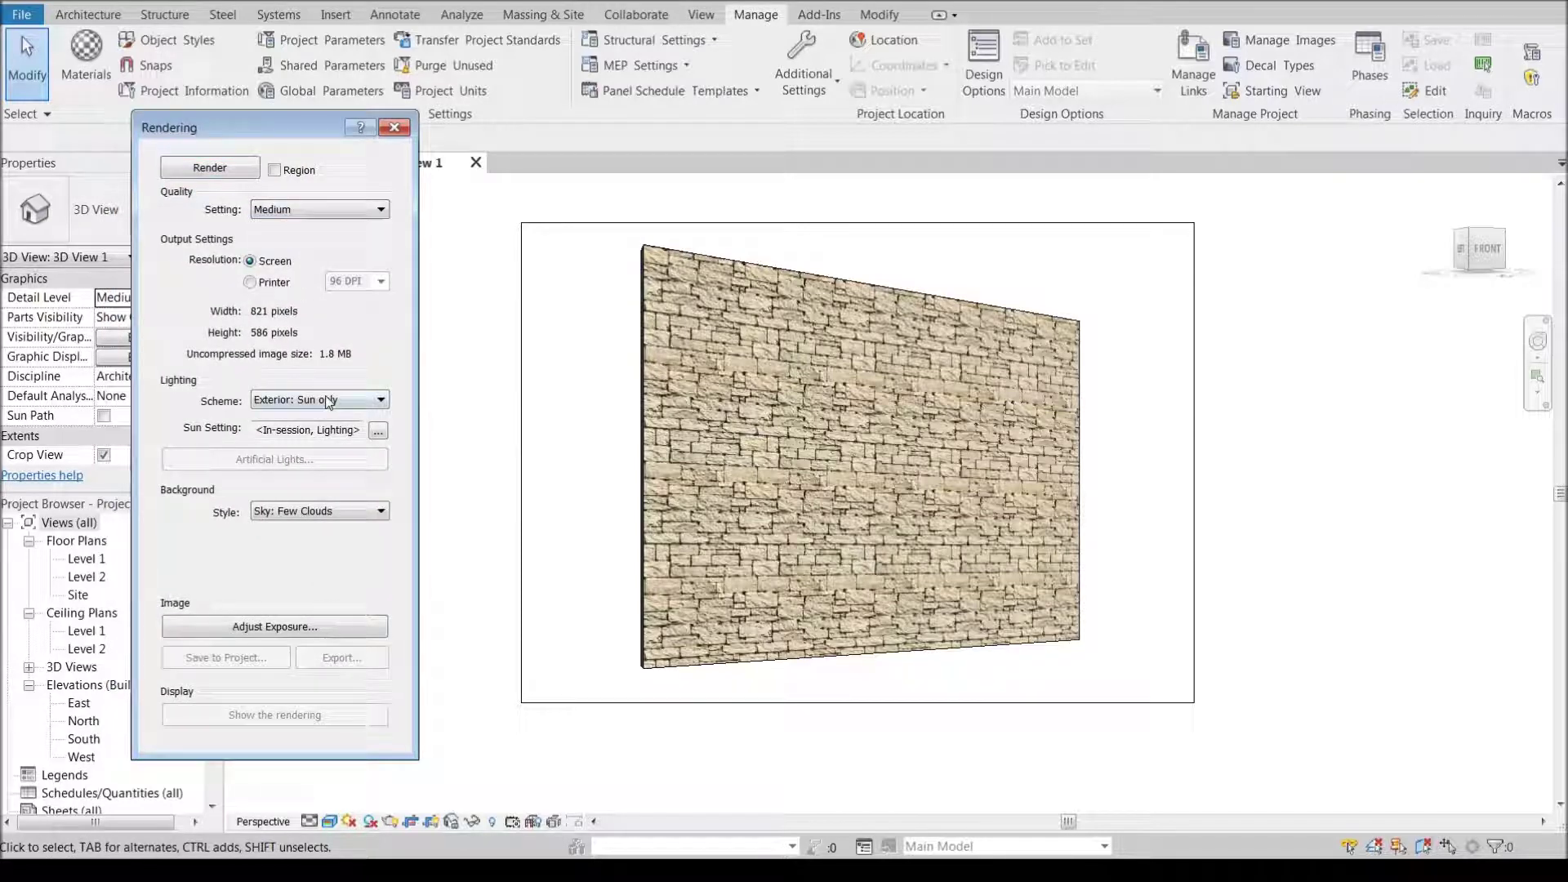
click(370, 821)
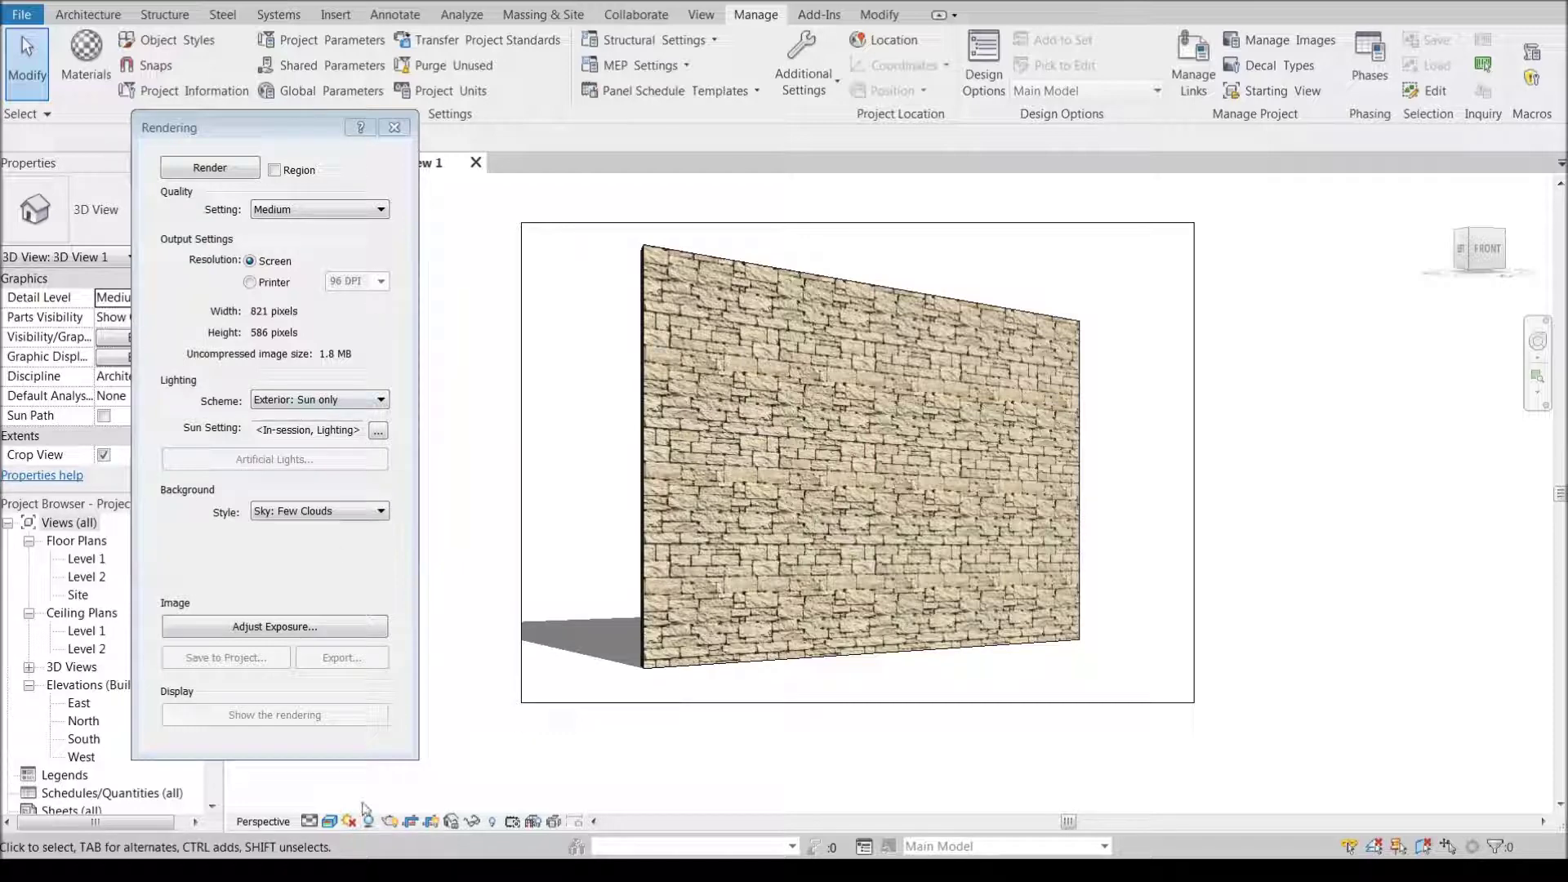
- Set the background style to a white solid colour and start the render
click(355, 514)
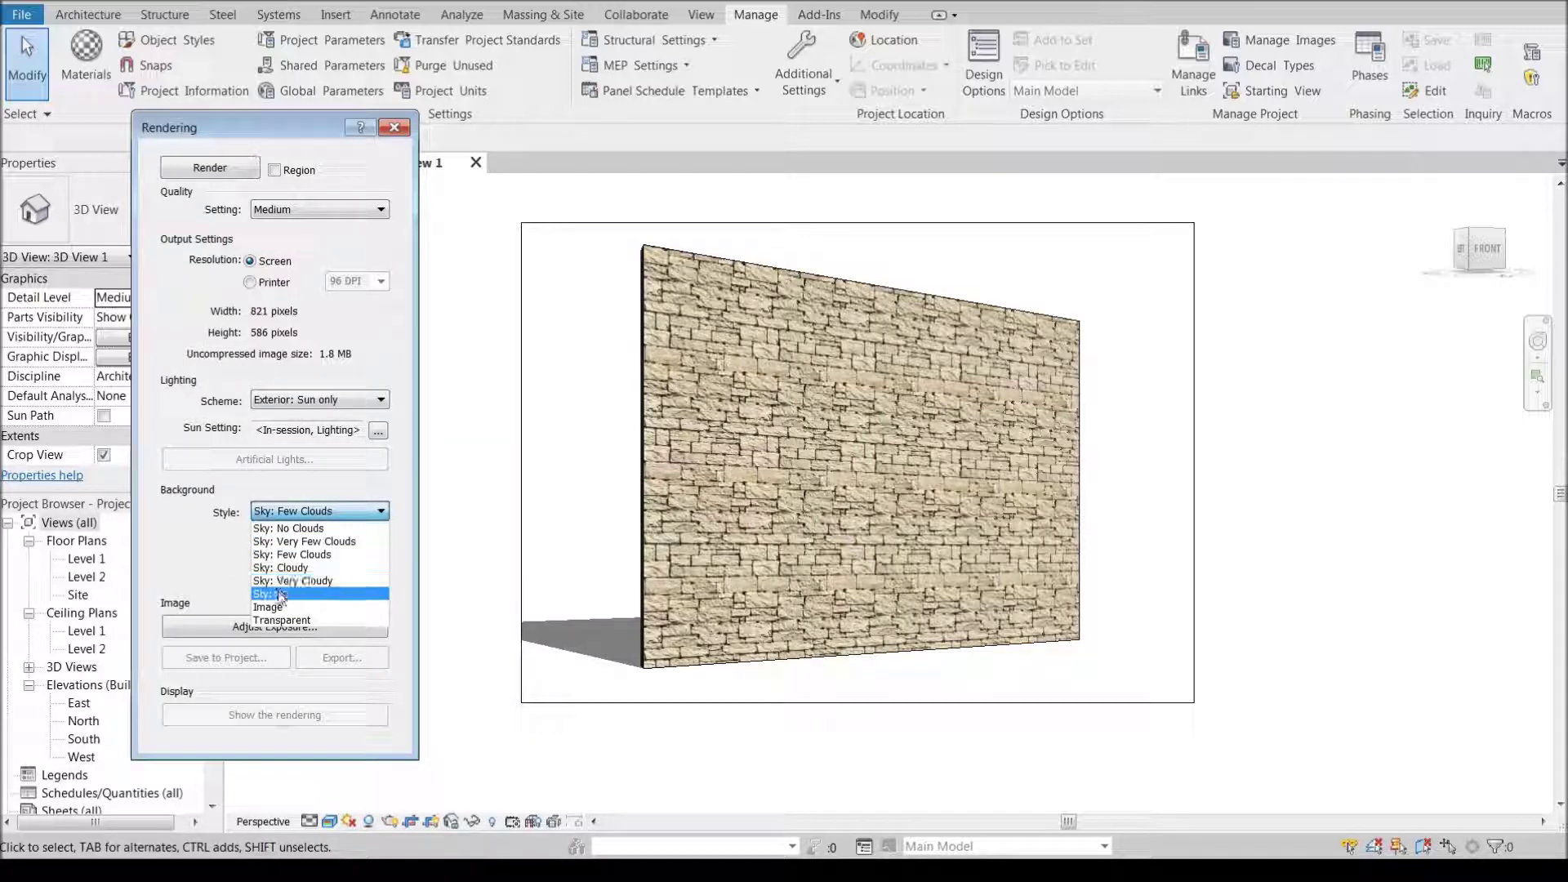
click(314, 591)
click(313, 548)
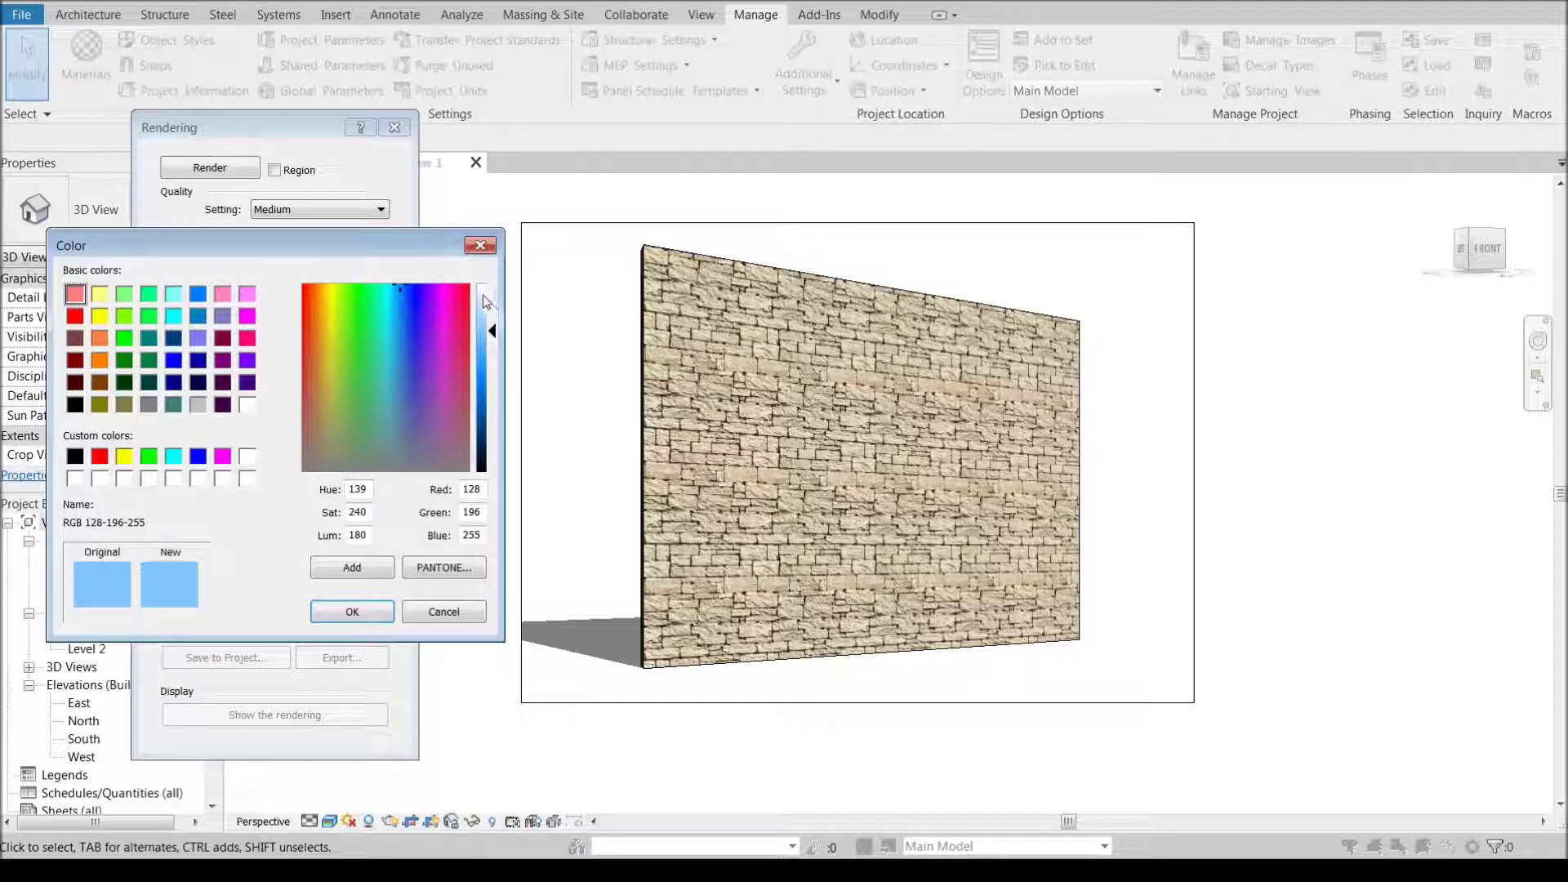
click(485, 297)
click(352, 612)
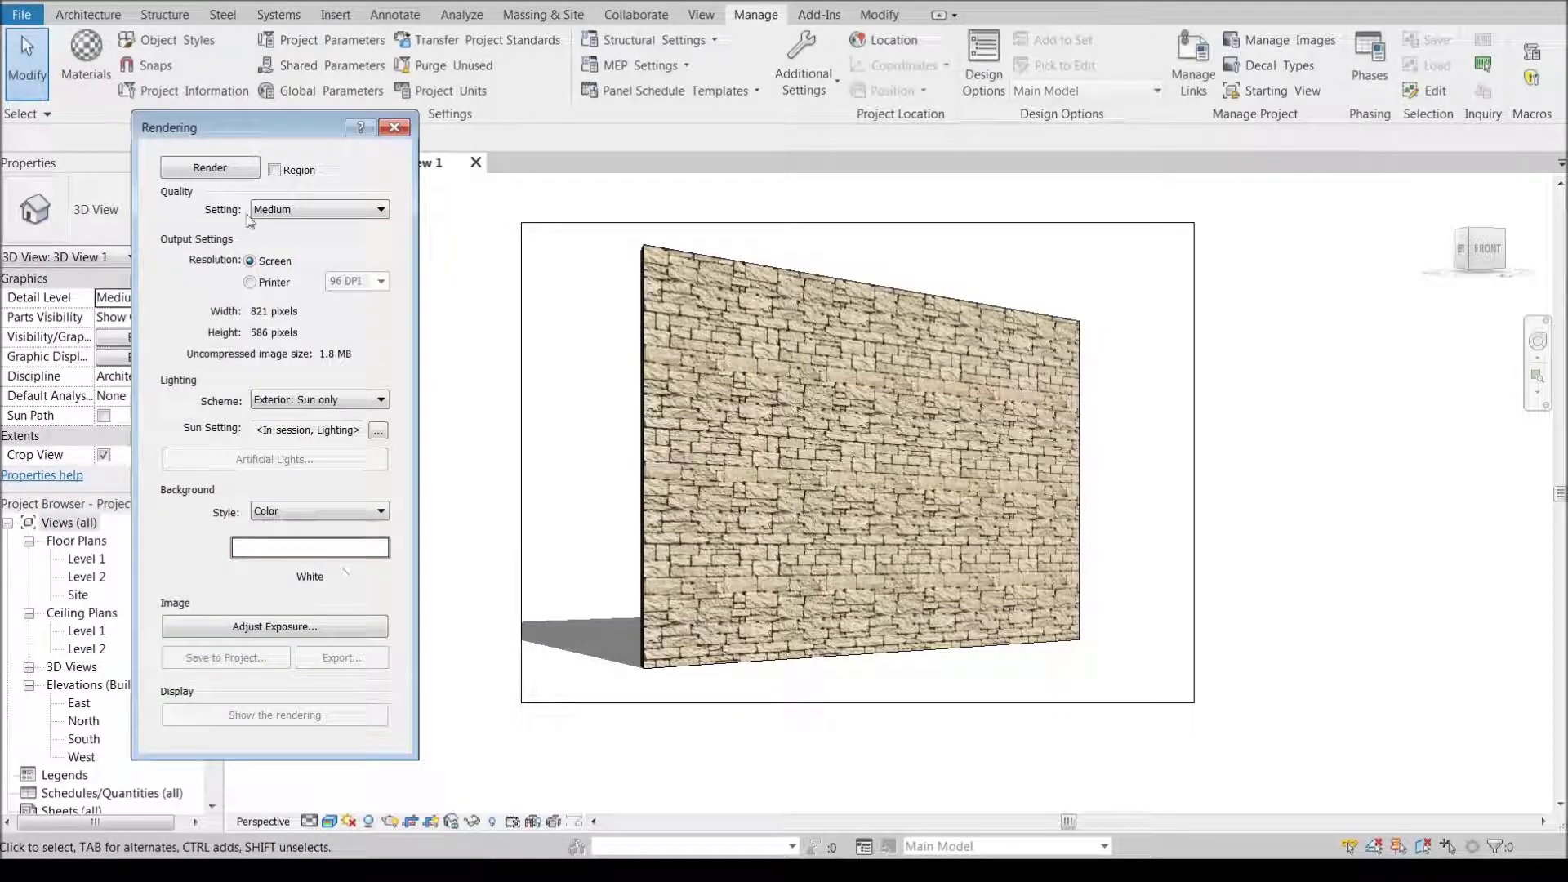
click(232, 165)
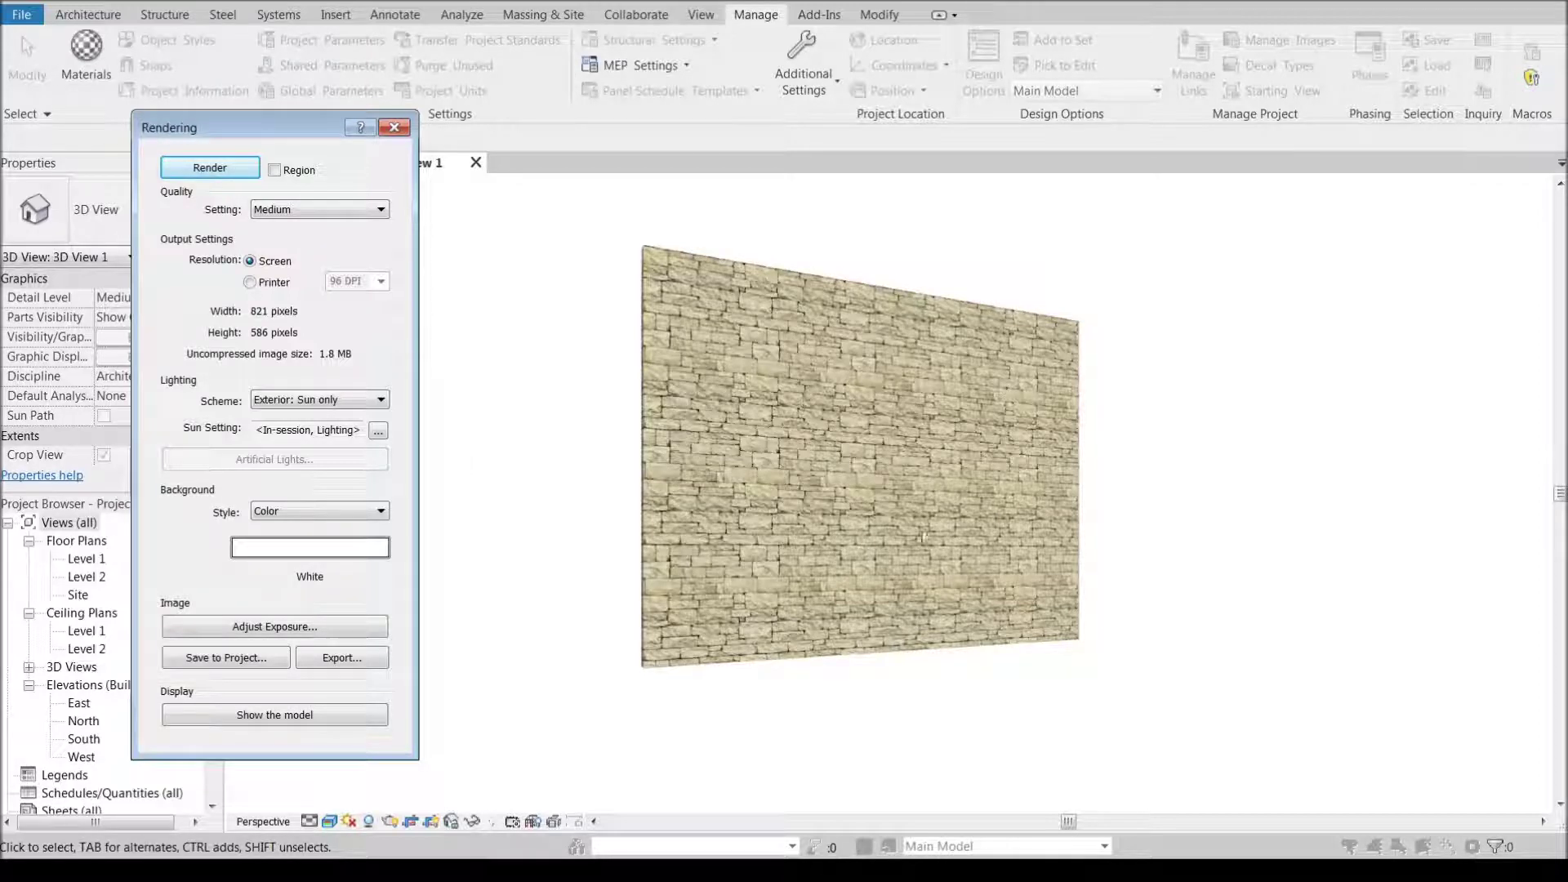
- In Materials, raise Test Material's bump amount to about 791 and close with OK
click(86, 51)
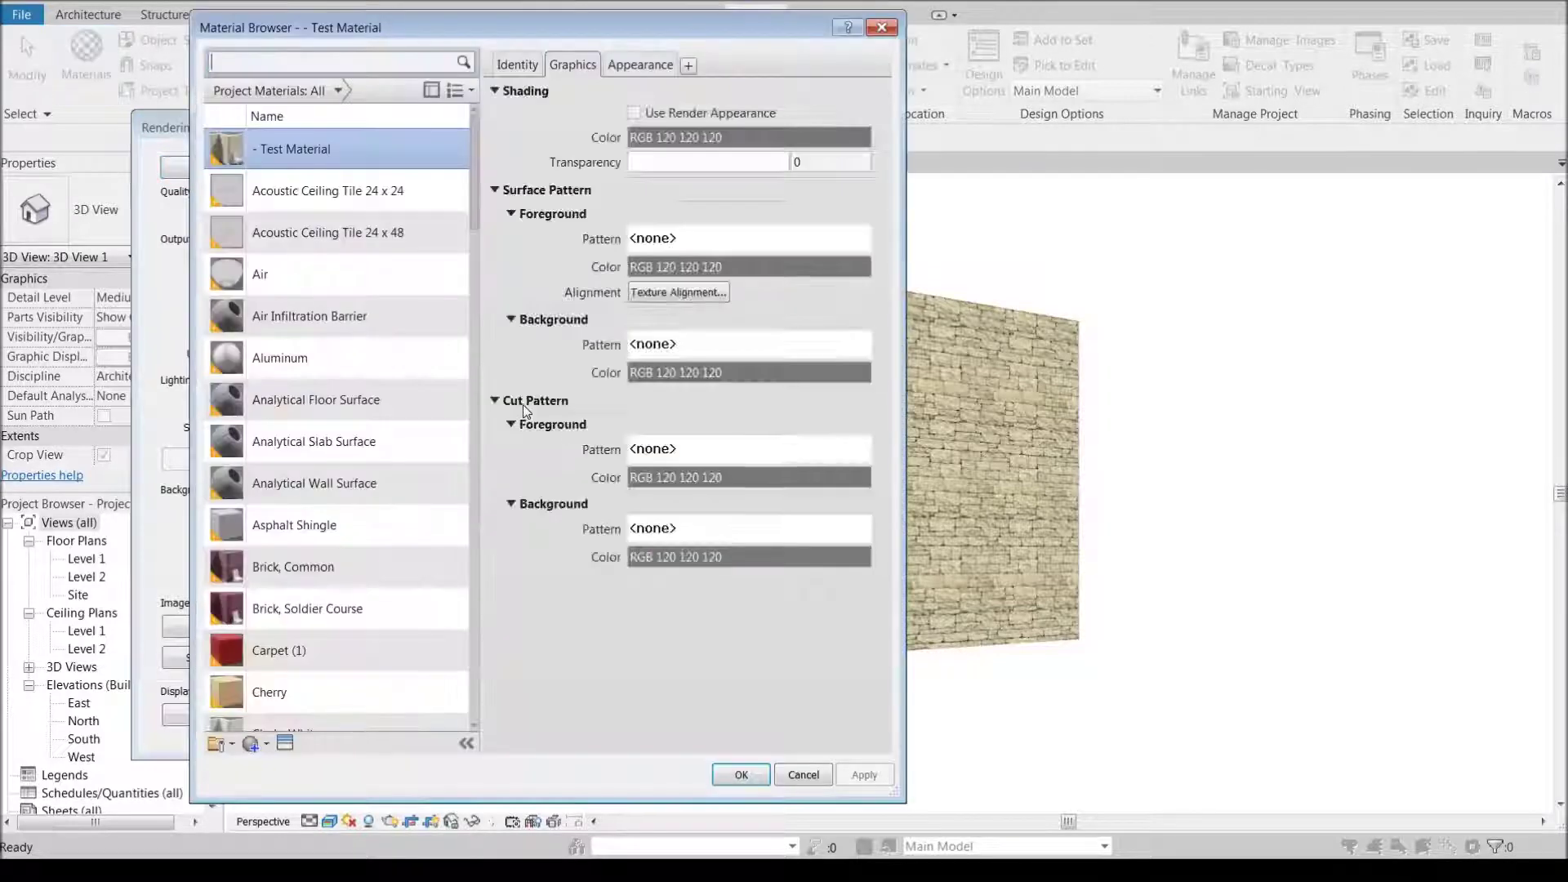
click(635, 67)
click(759, 588)
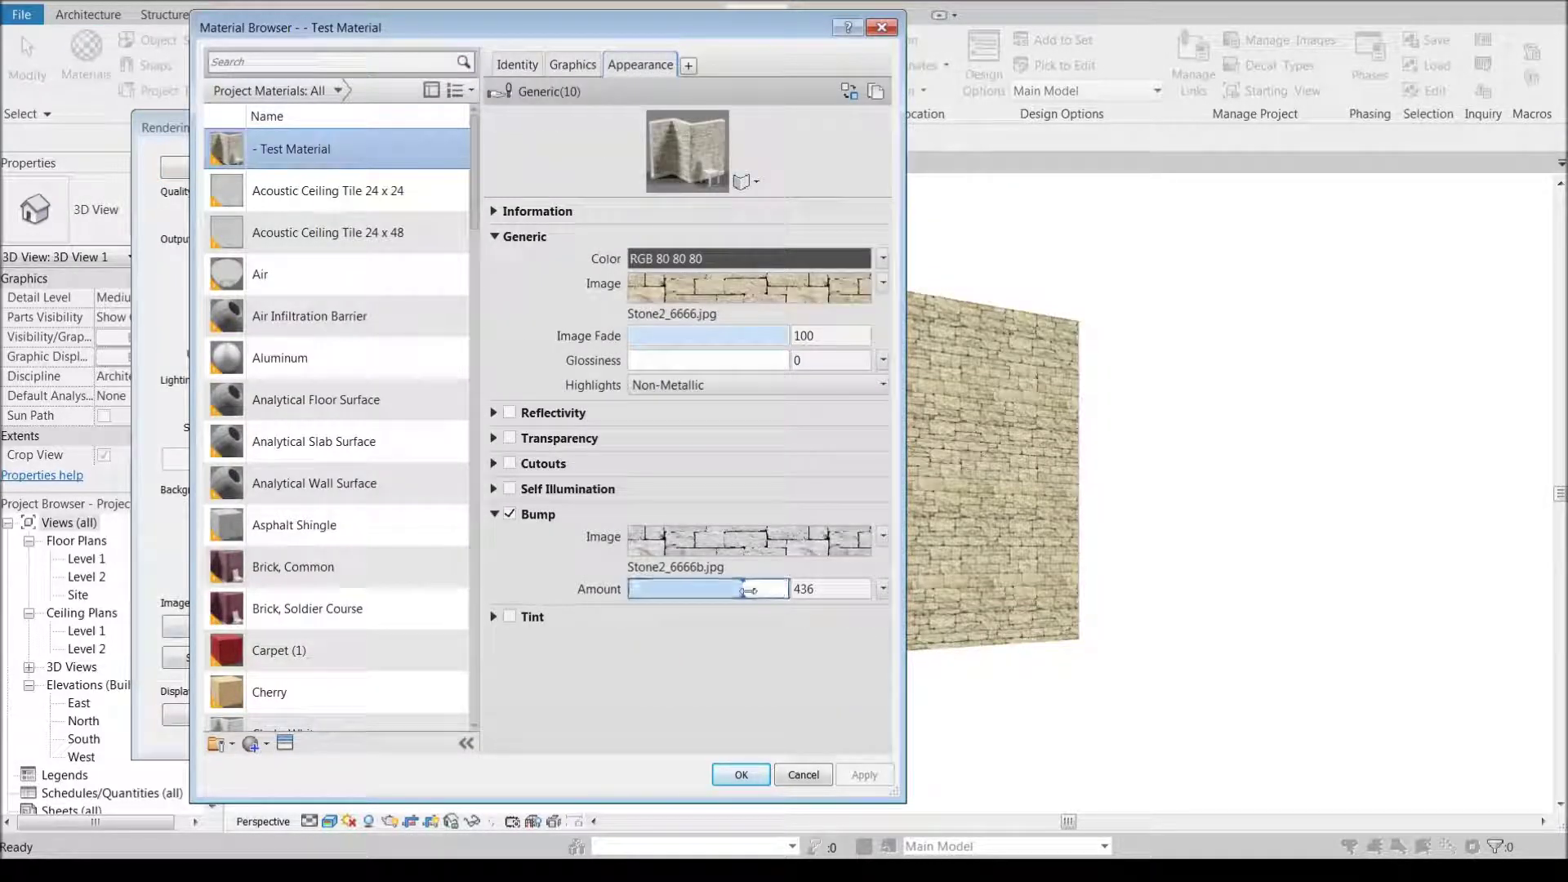
click(741, 775)
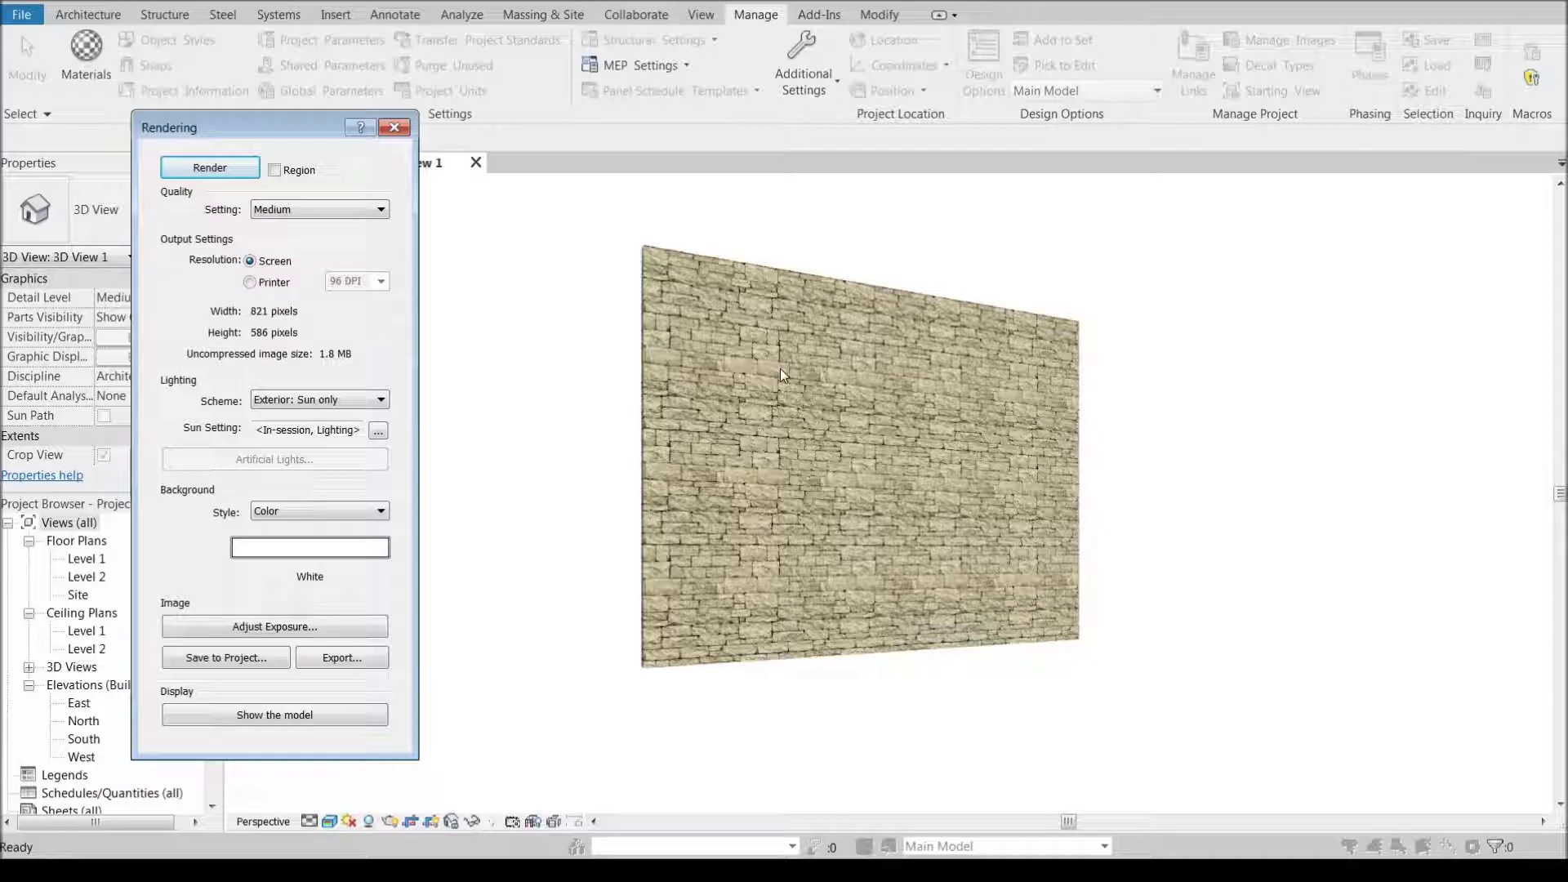
- Turn off Test Material's bump map, close, and reopen the Material Browser
click(86, 51)
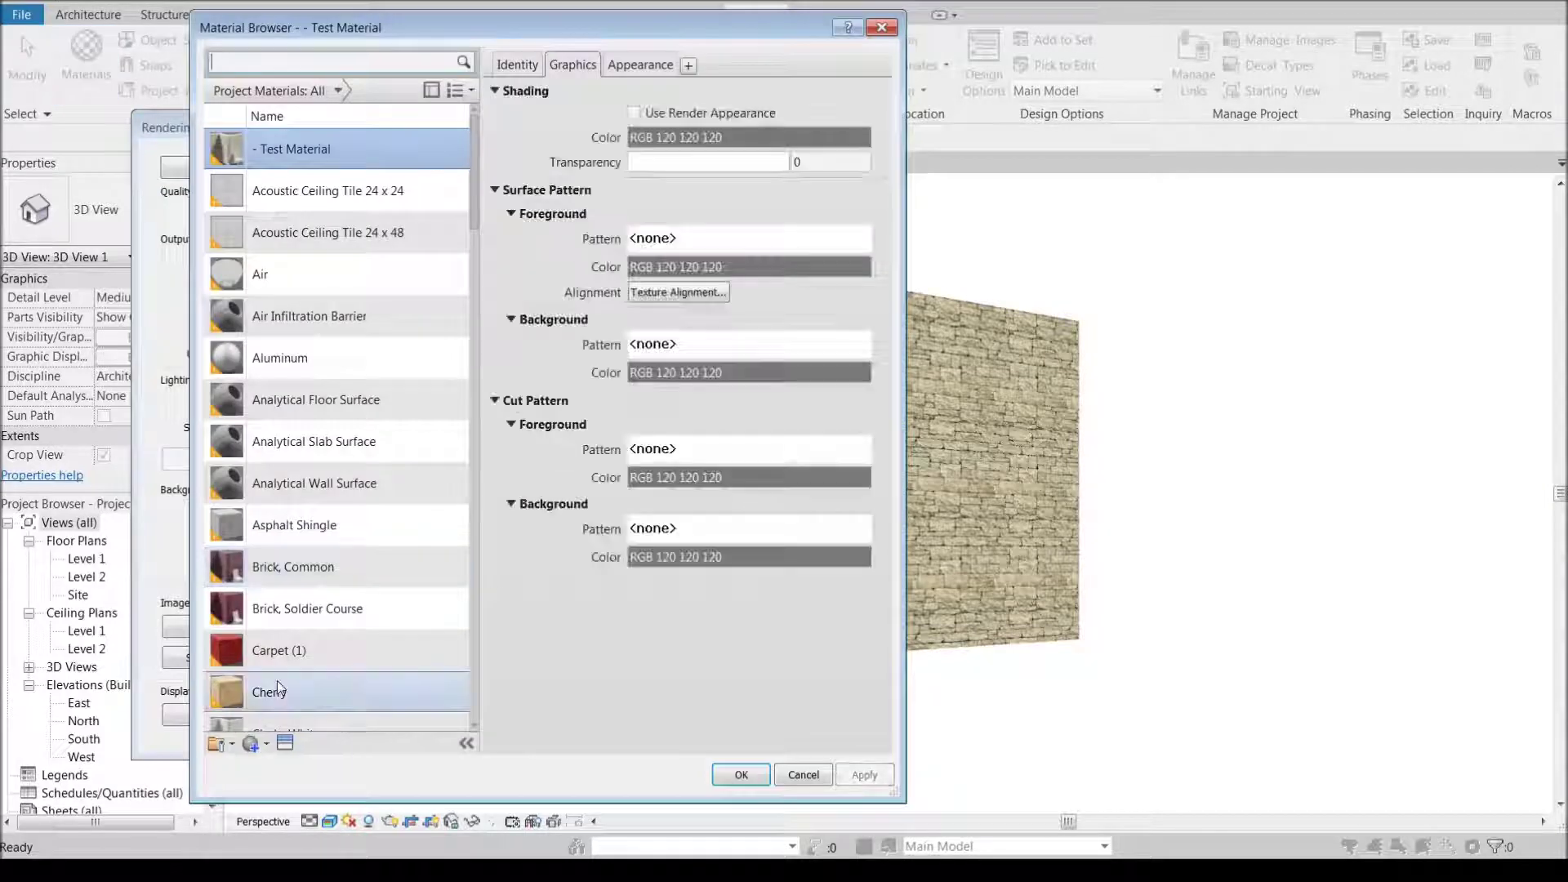
click(637, 66)
click(510, 513)
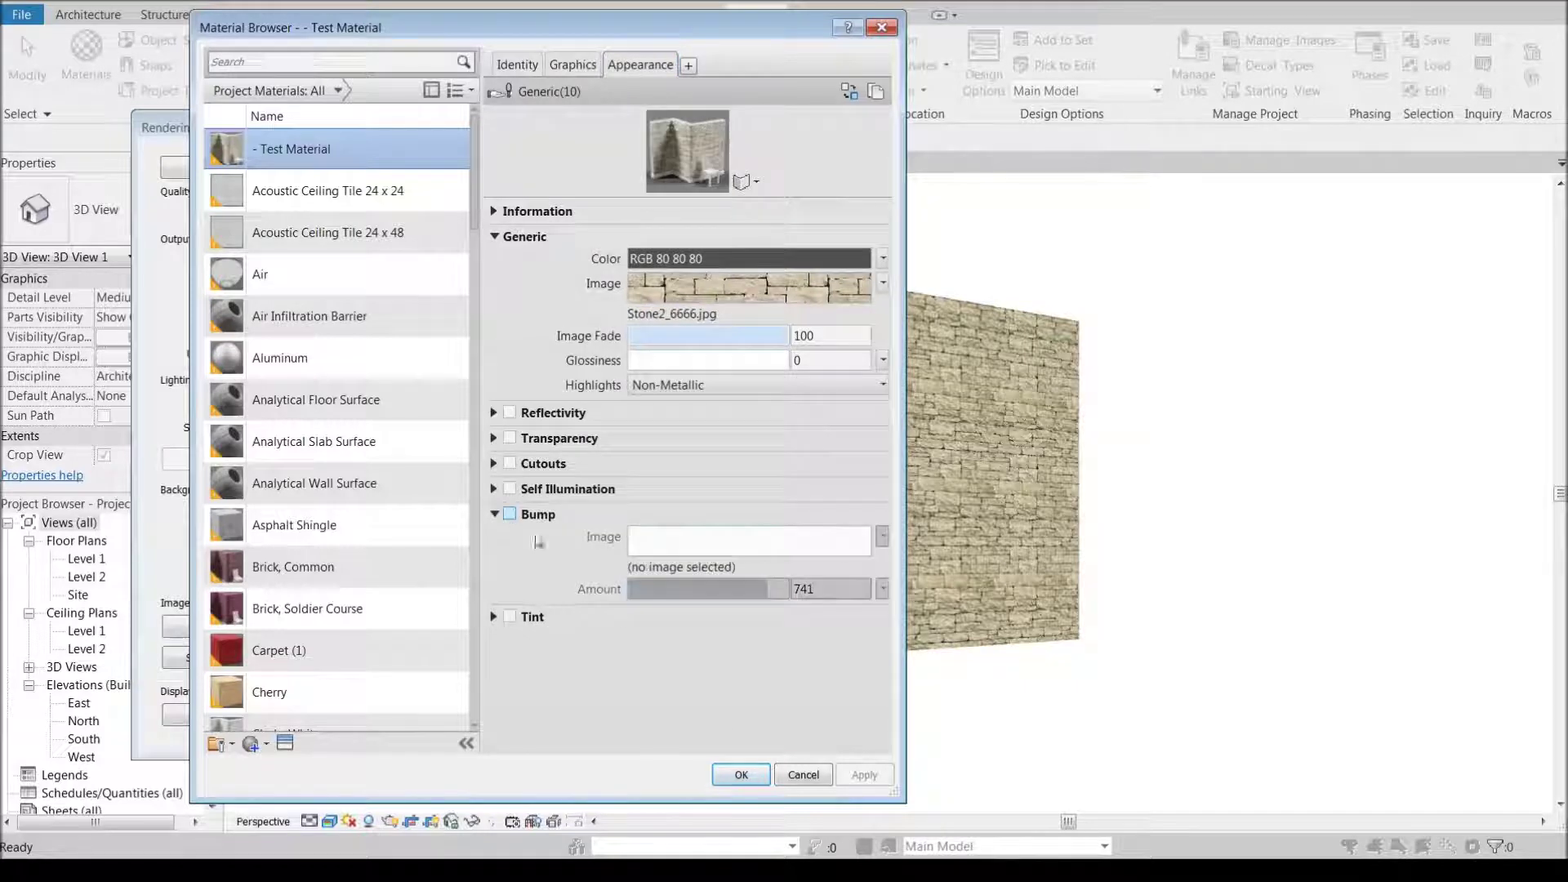
click(757, 767)
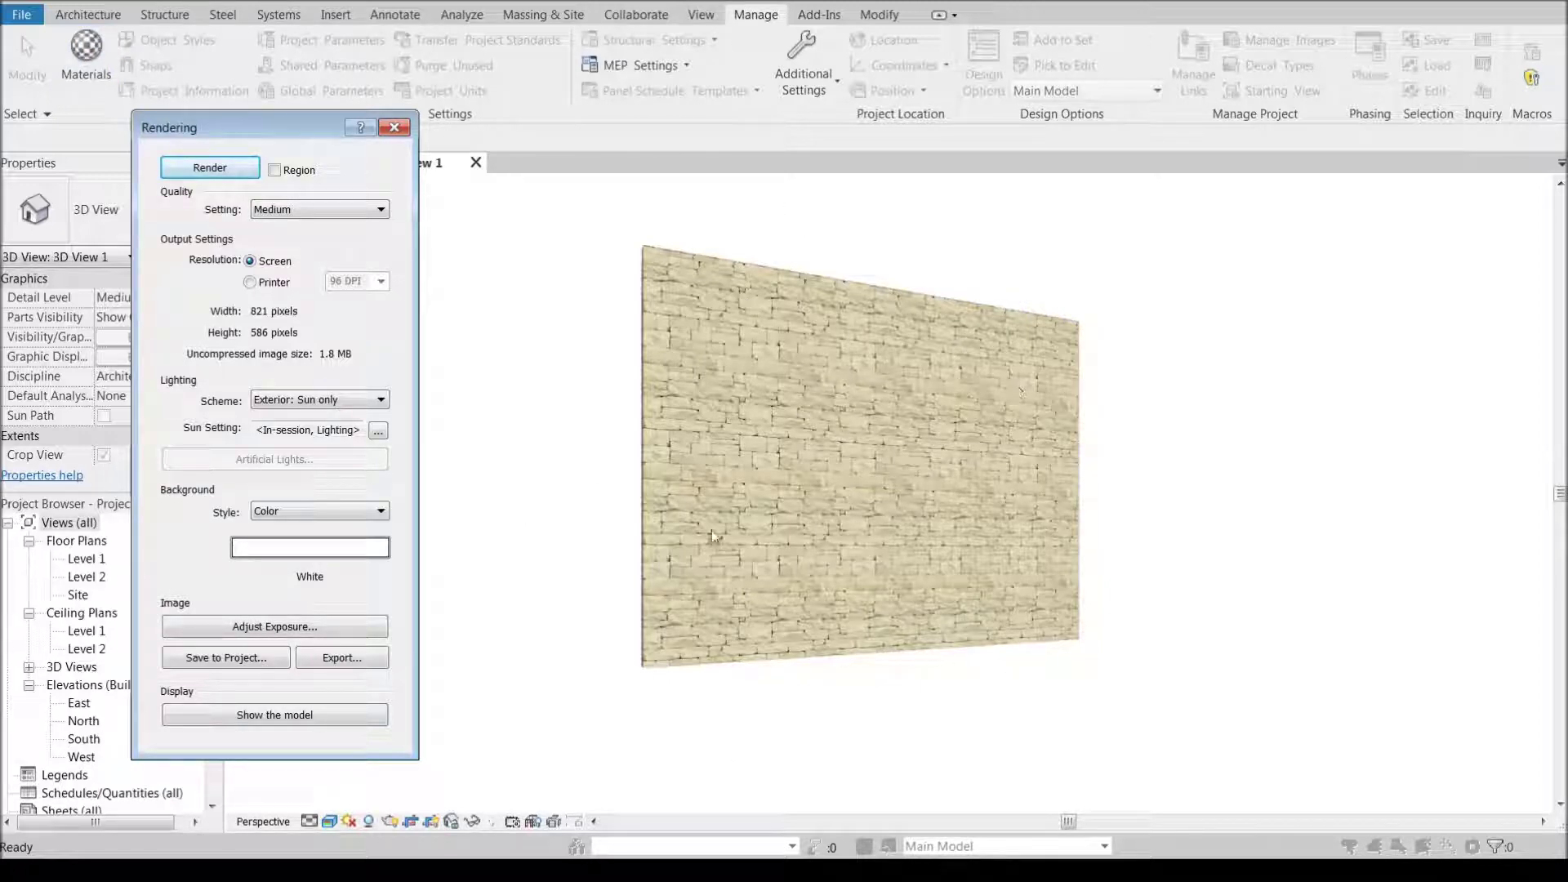
click(86, 51)
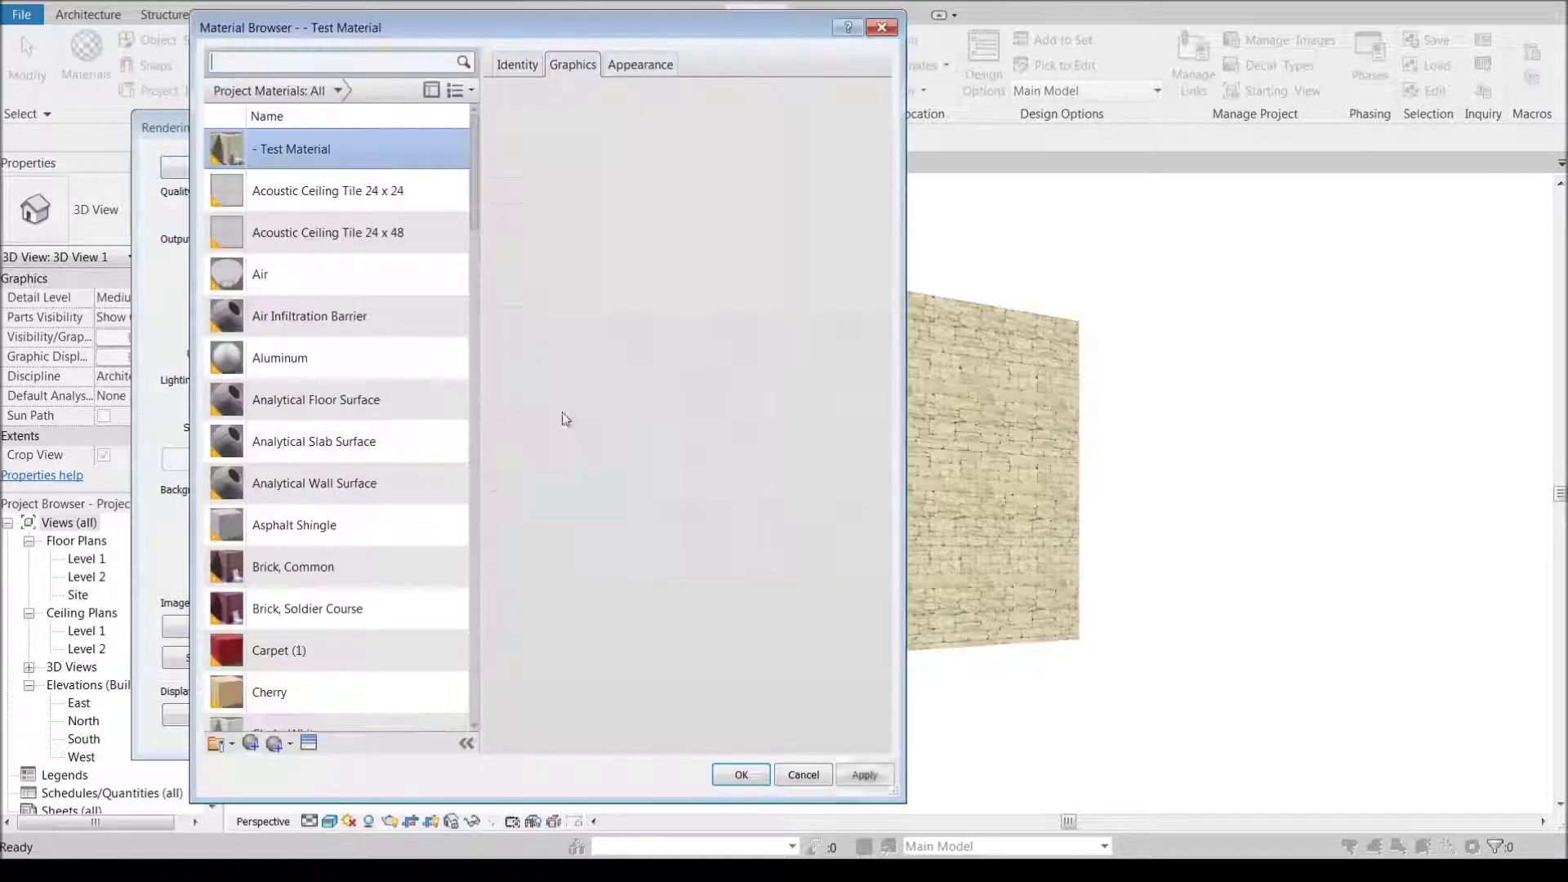
- Show Test Material's appearance properties and cancel out of the image file picker
click(641, 67)
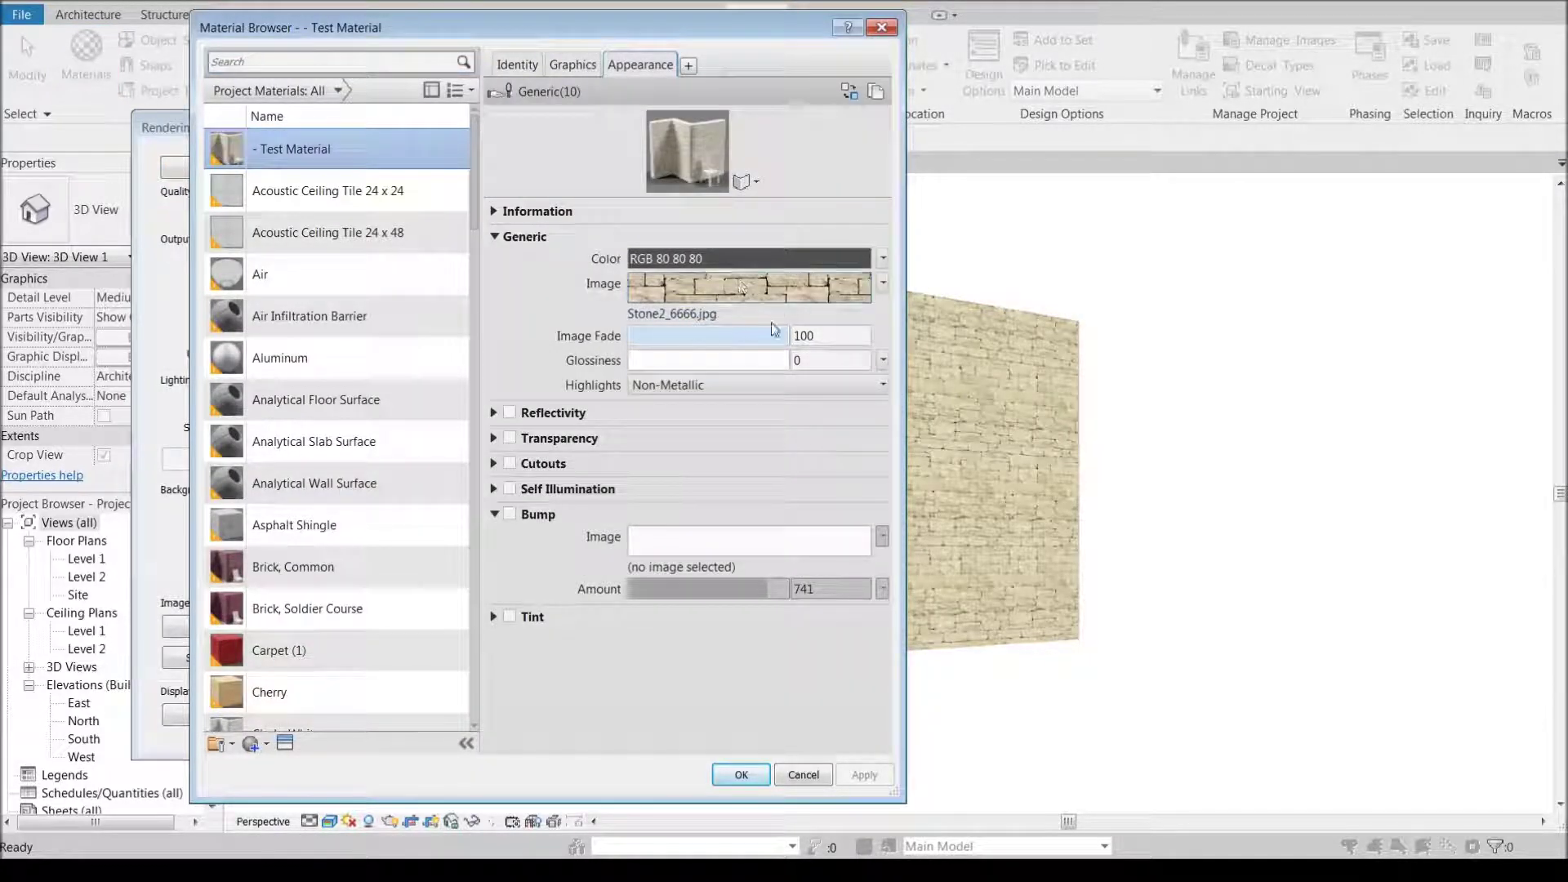
click(699, 313)
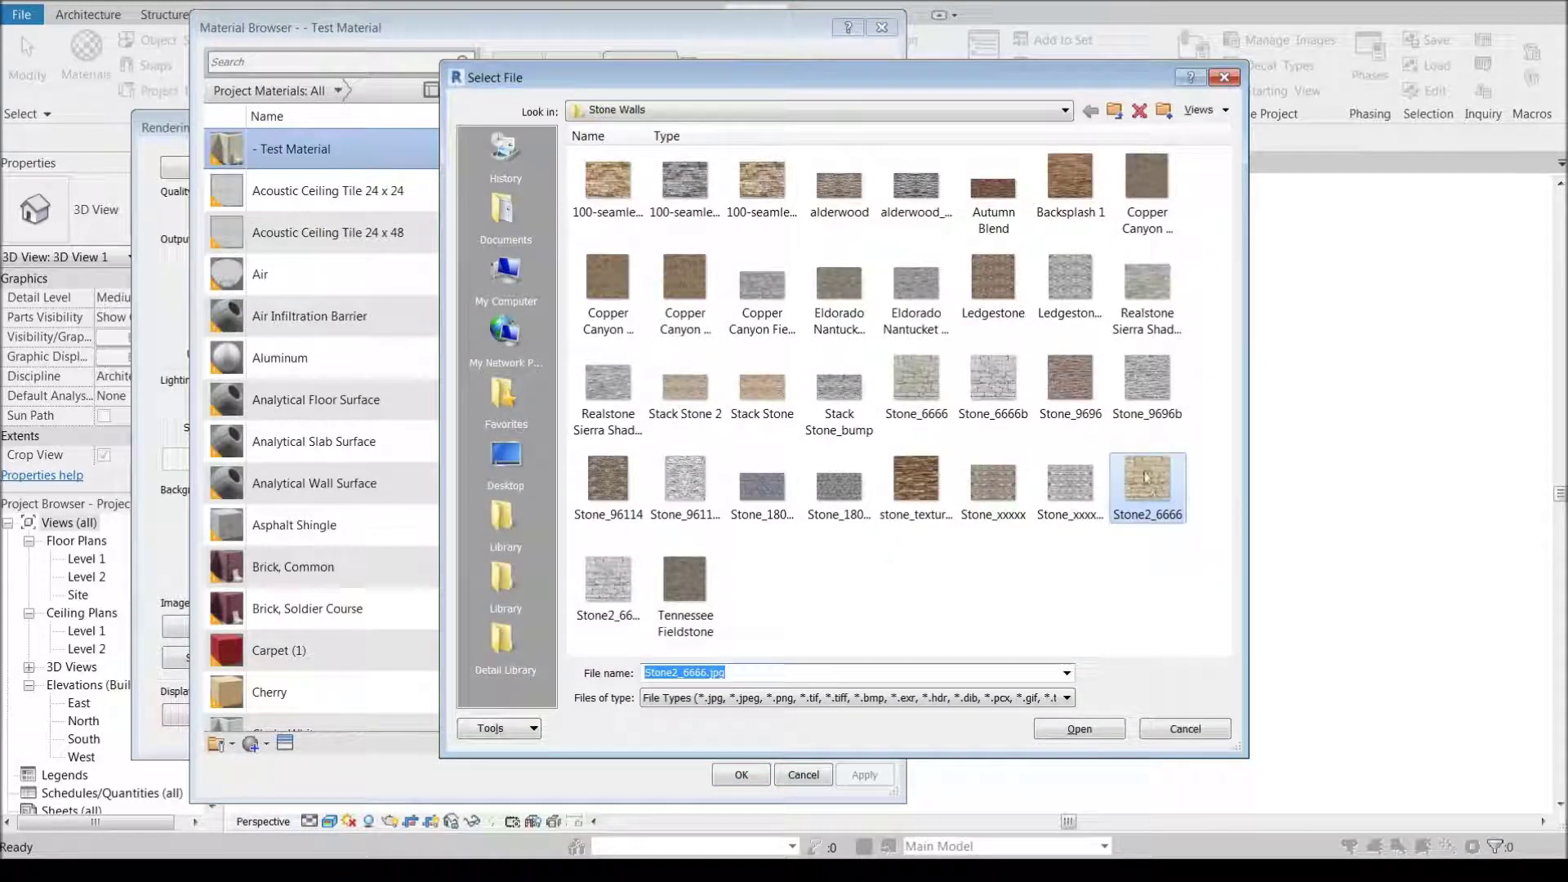
click(1184, 730)
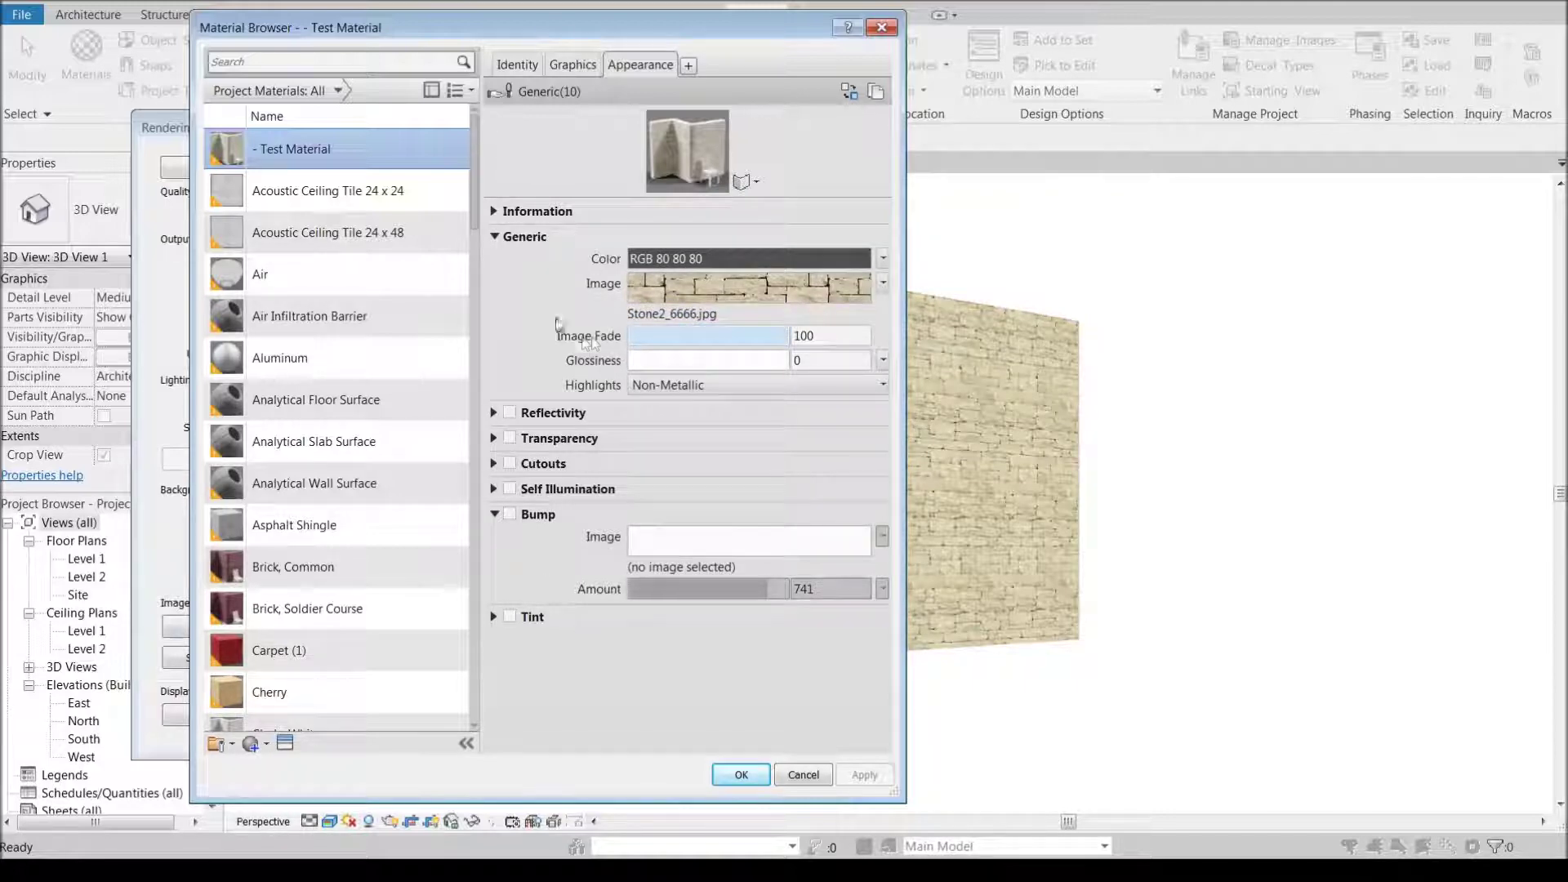
- Browse the Brick, Countertops and Tile and Backsplash texture folders, then cancel keeping Stone2_6666.jpg
click(661, 318)
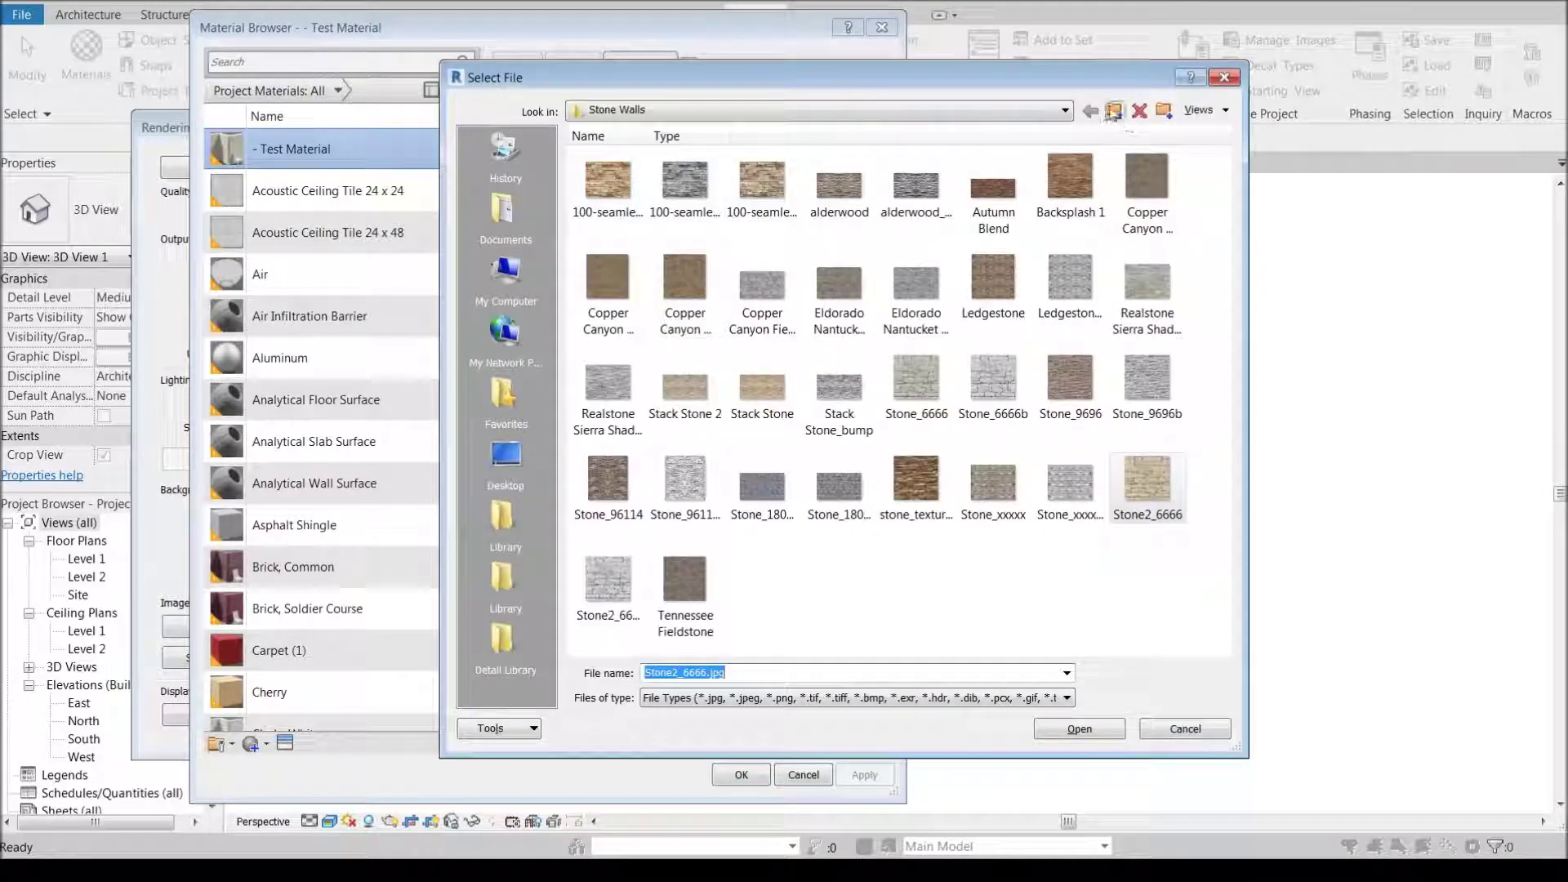
click(1114, 110)
double_click(609, 183)
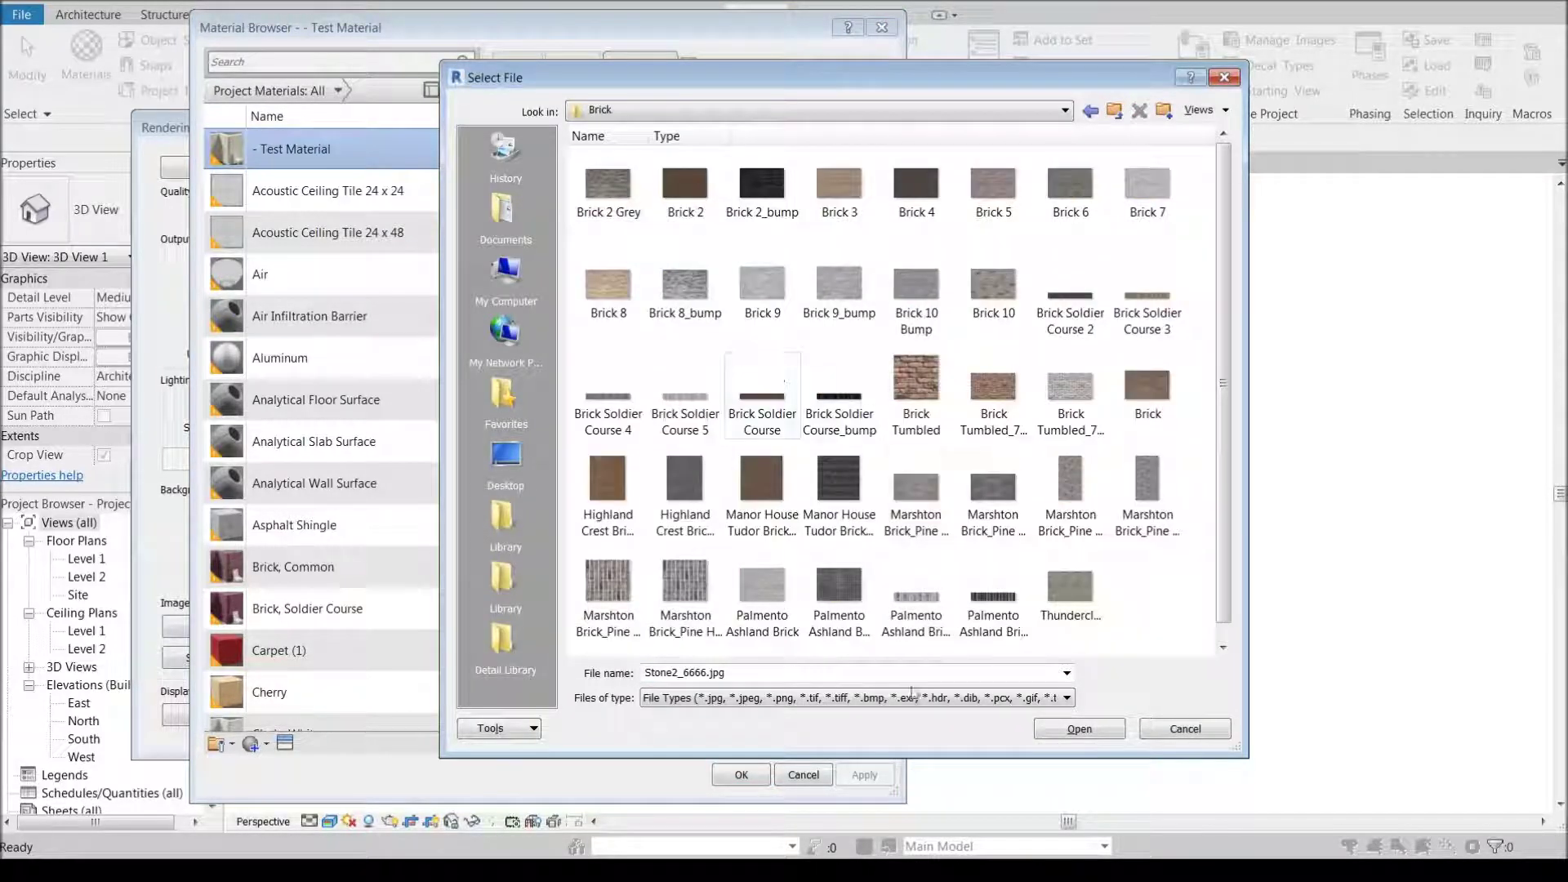
click(1115, 110)
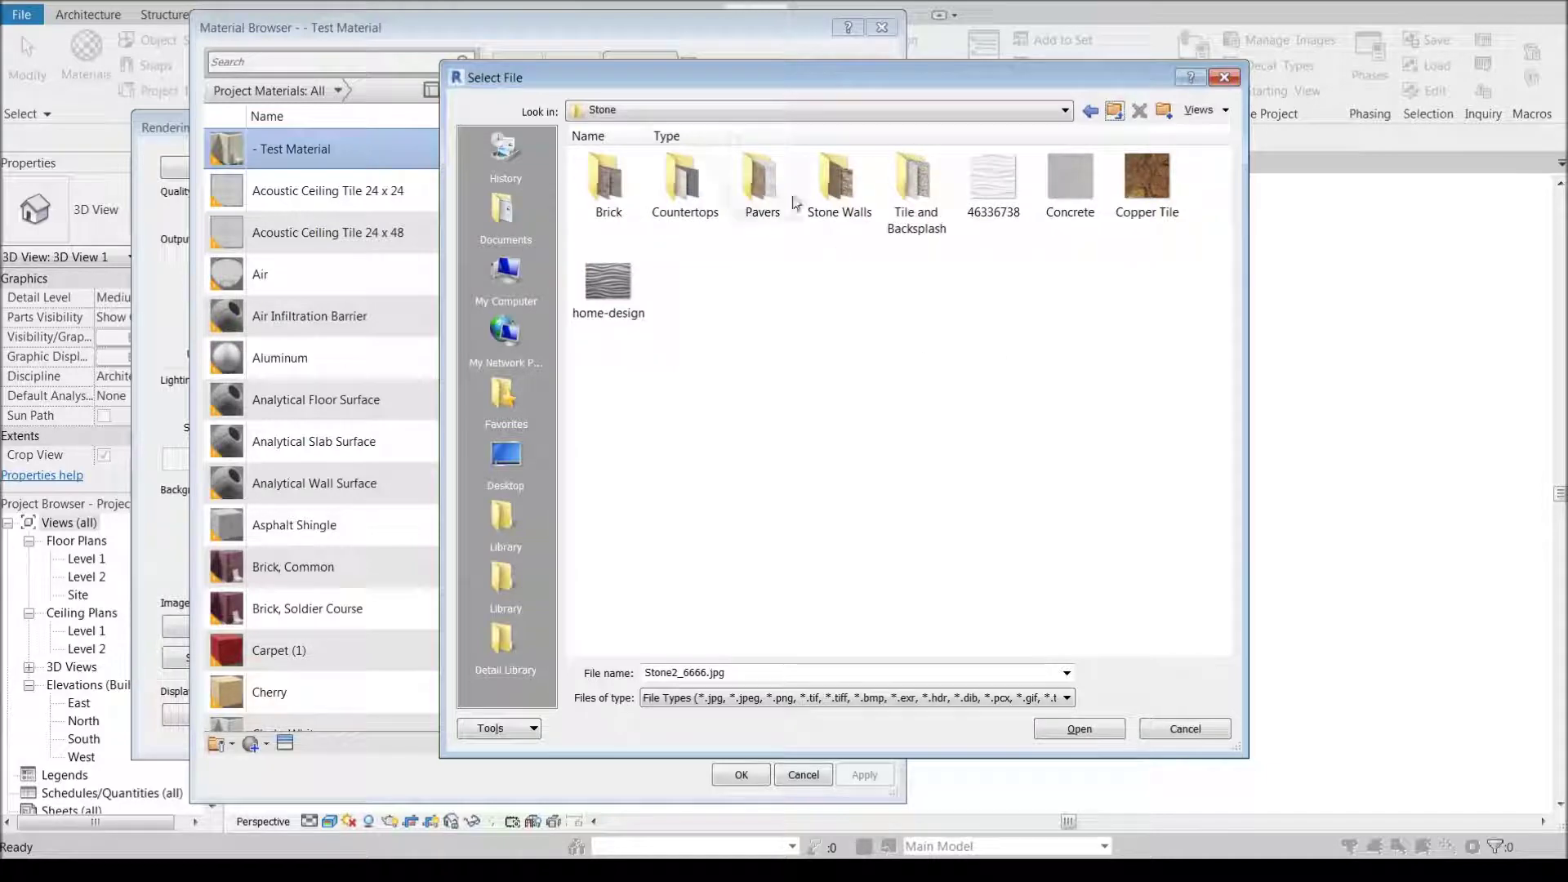
double_click(684, 182)
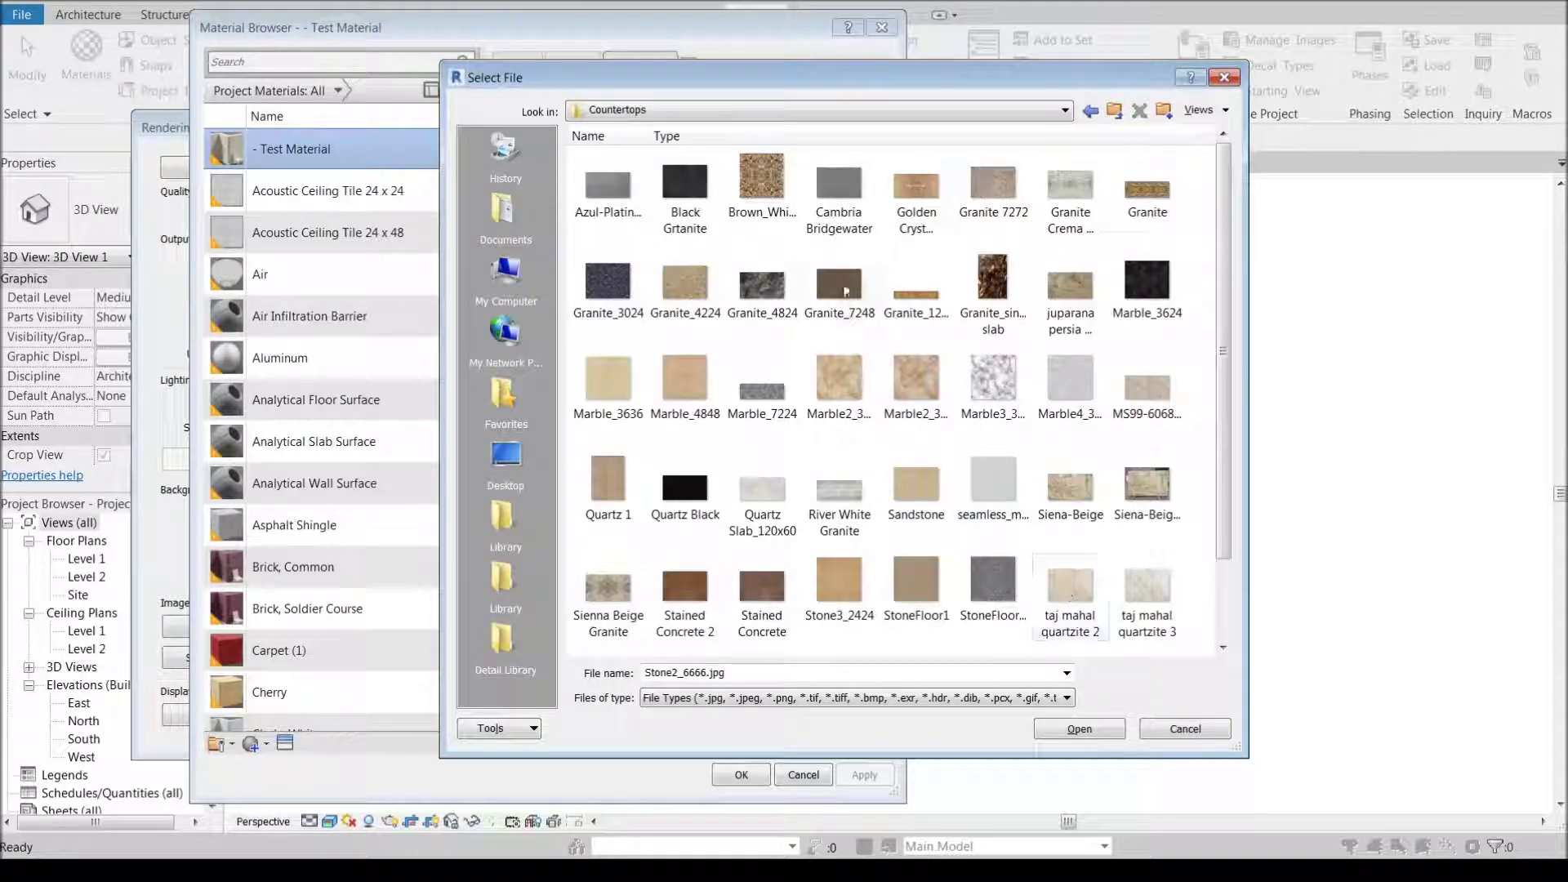
click(1115, 110)
double_click(915, 182)
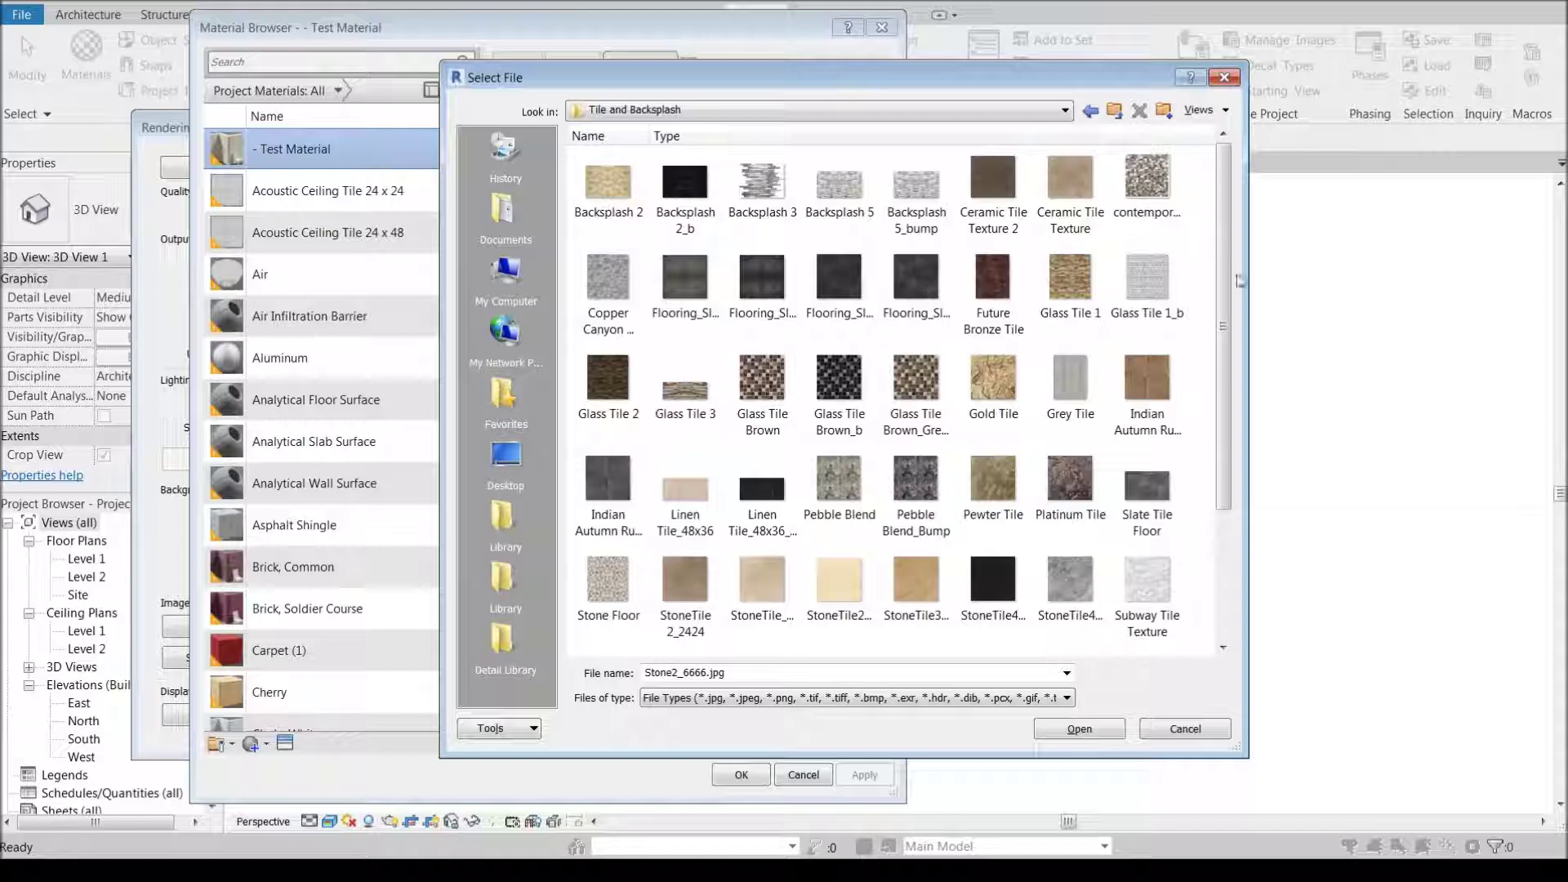
scroll(1225, 282, down, 3)
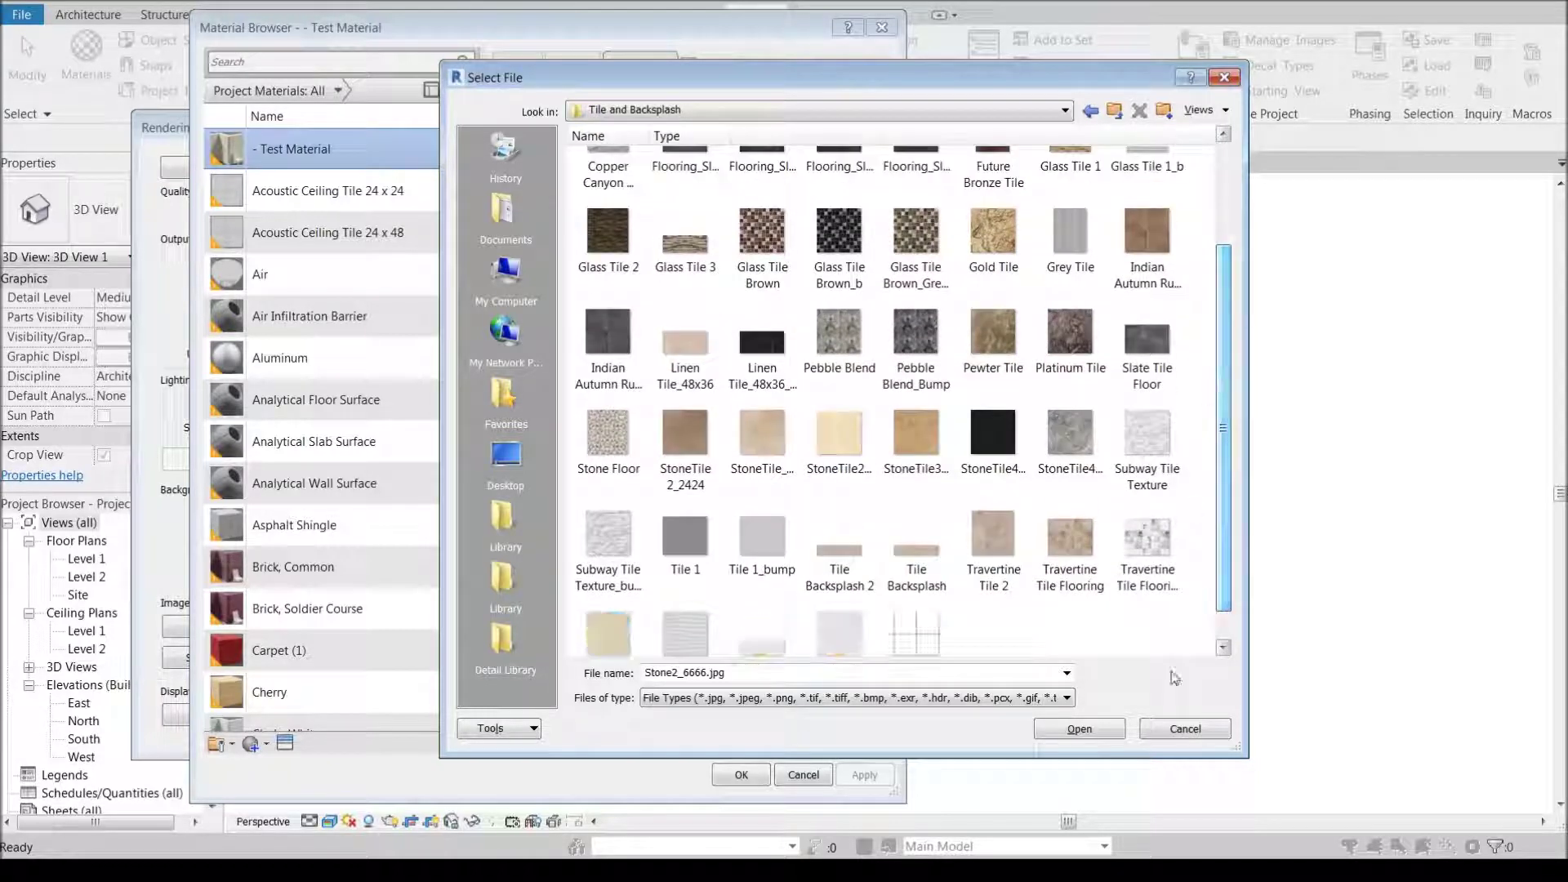
click(1151, 729)
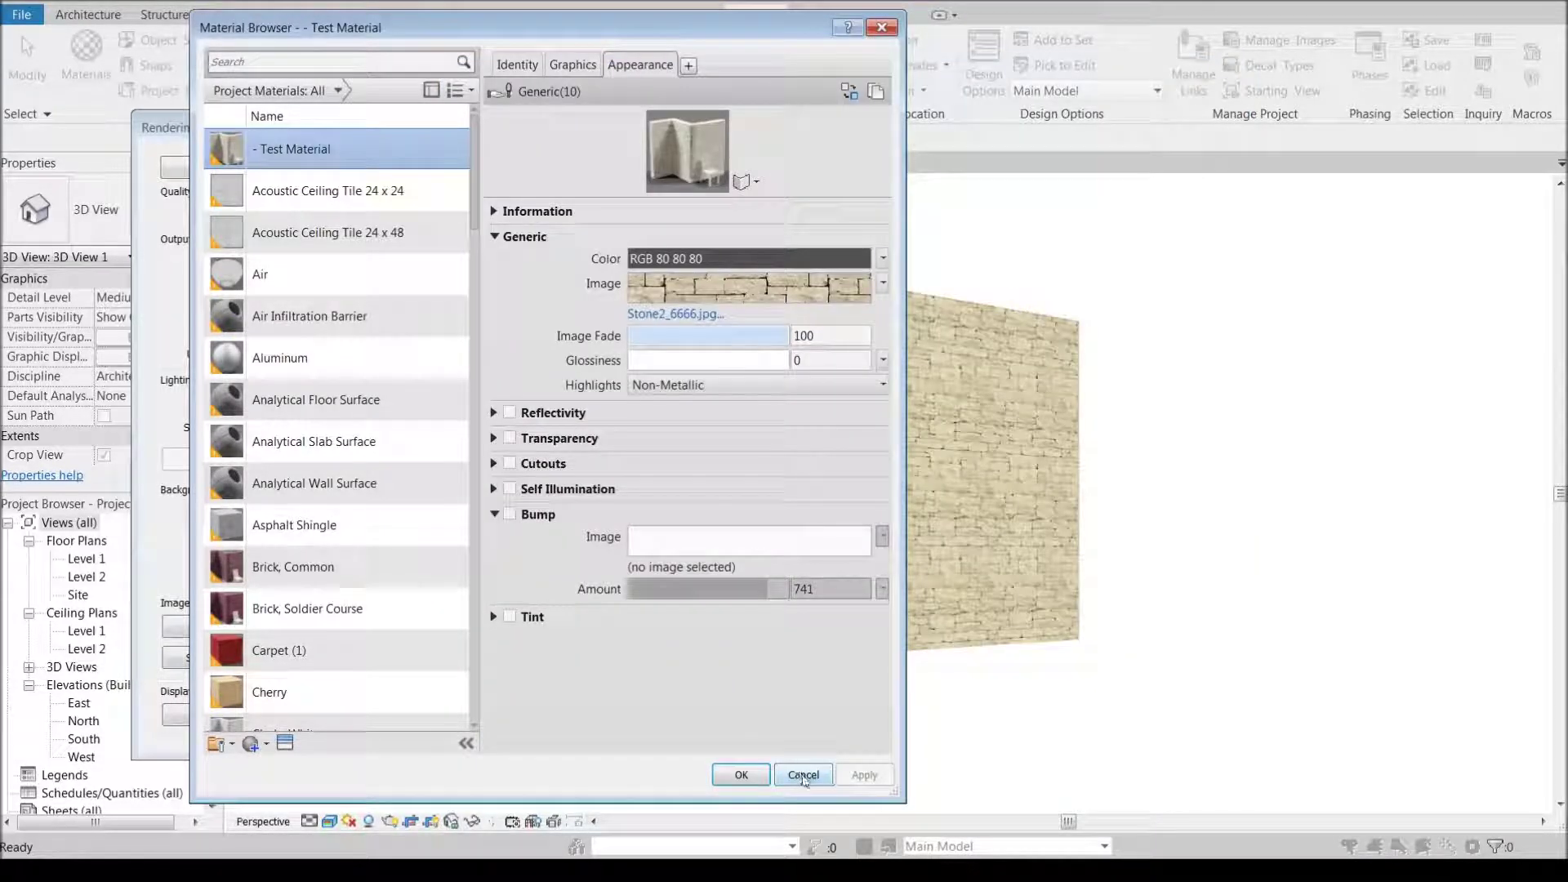
- Enable the bump map with Stone2_6666b.jpg as its image
click(510, 513)
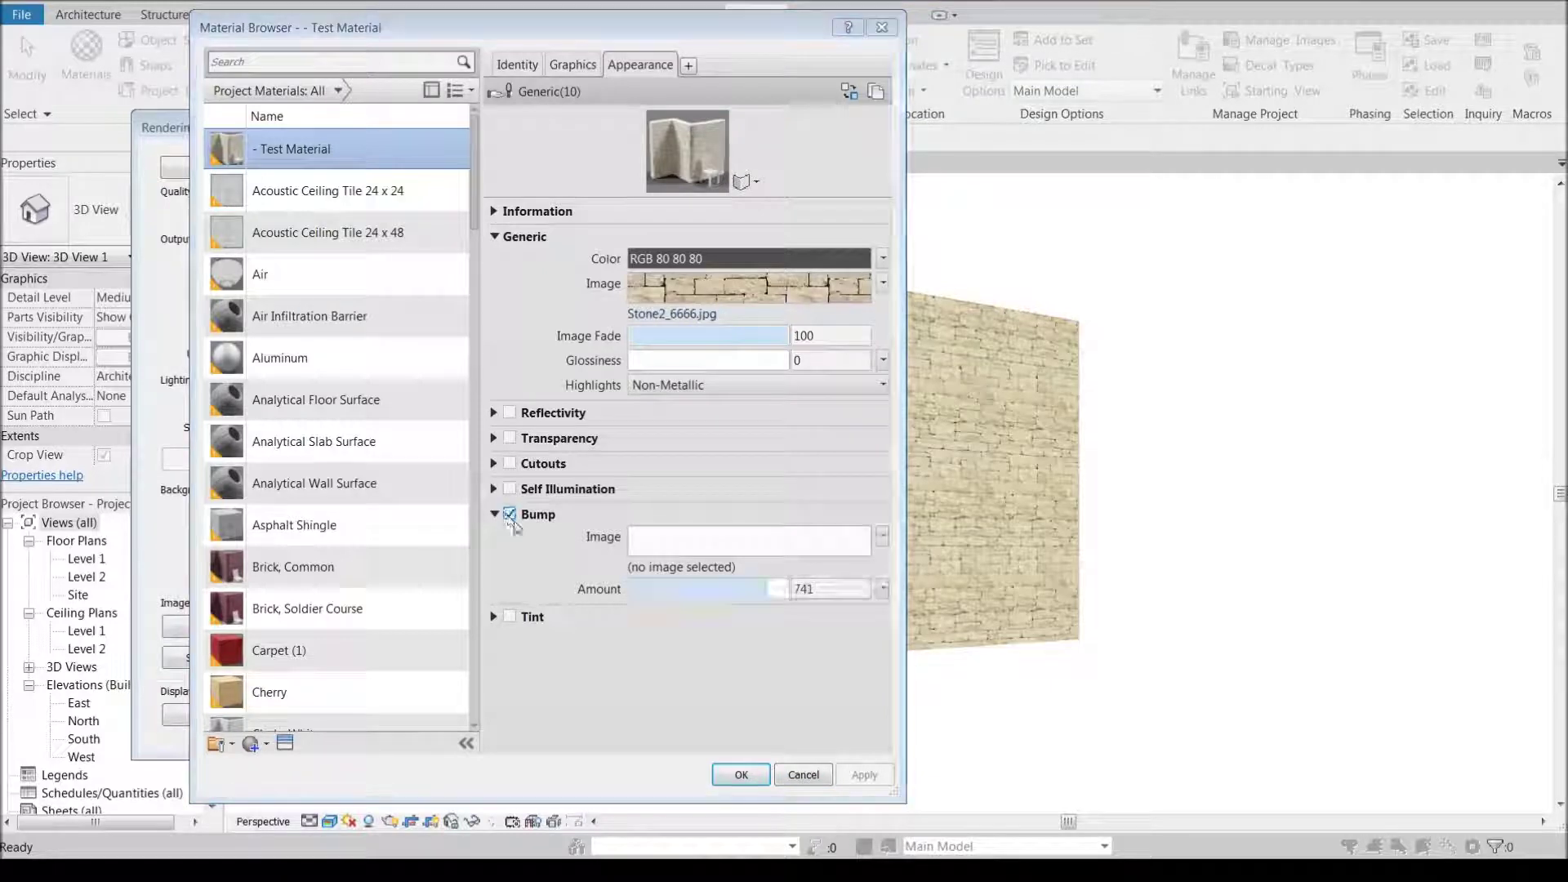
click(749, 540)
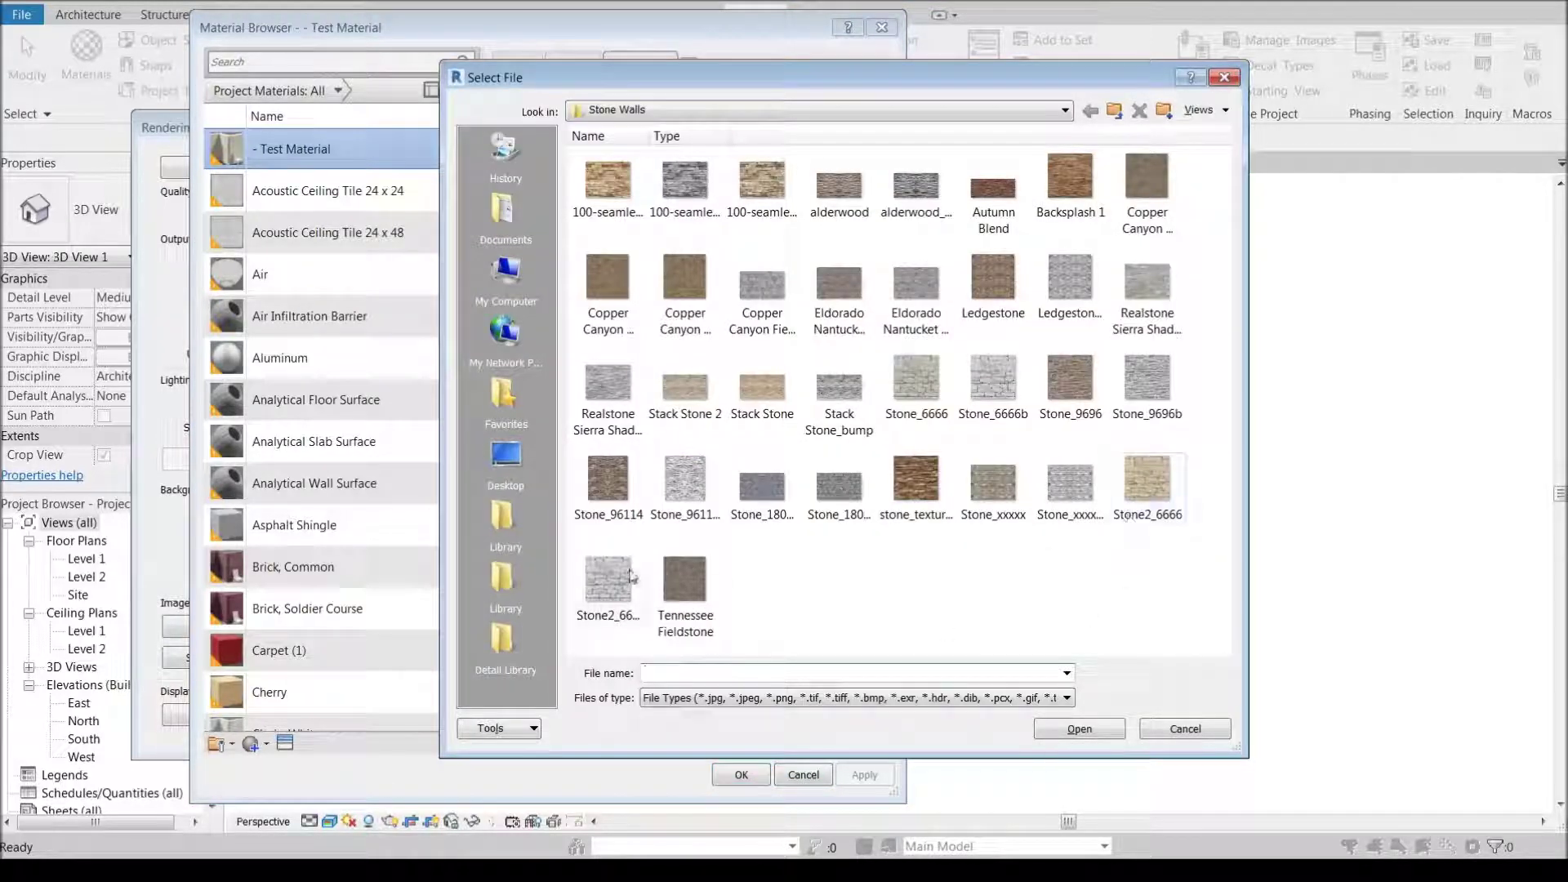
double_click(608, 580)
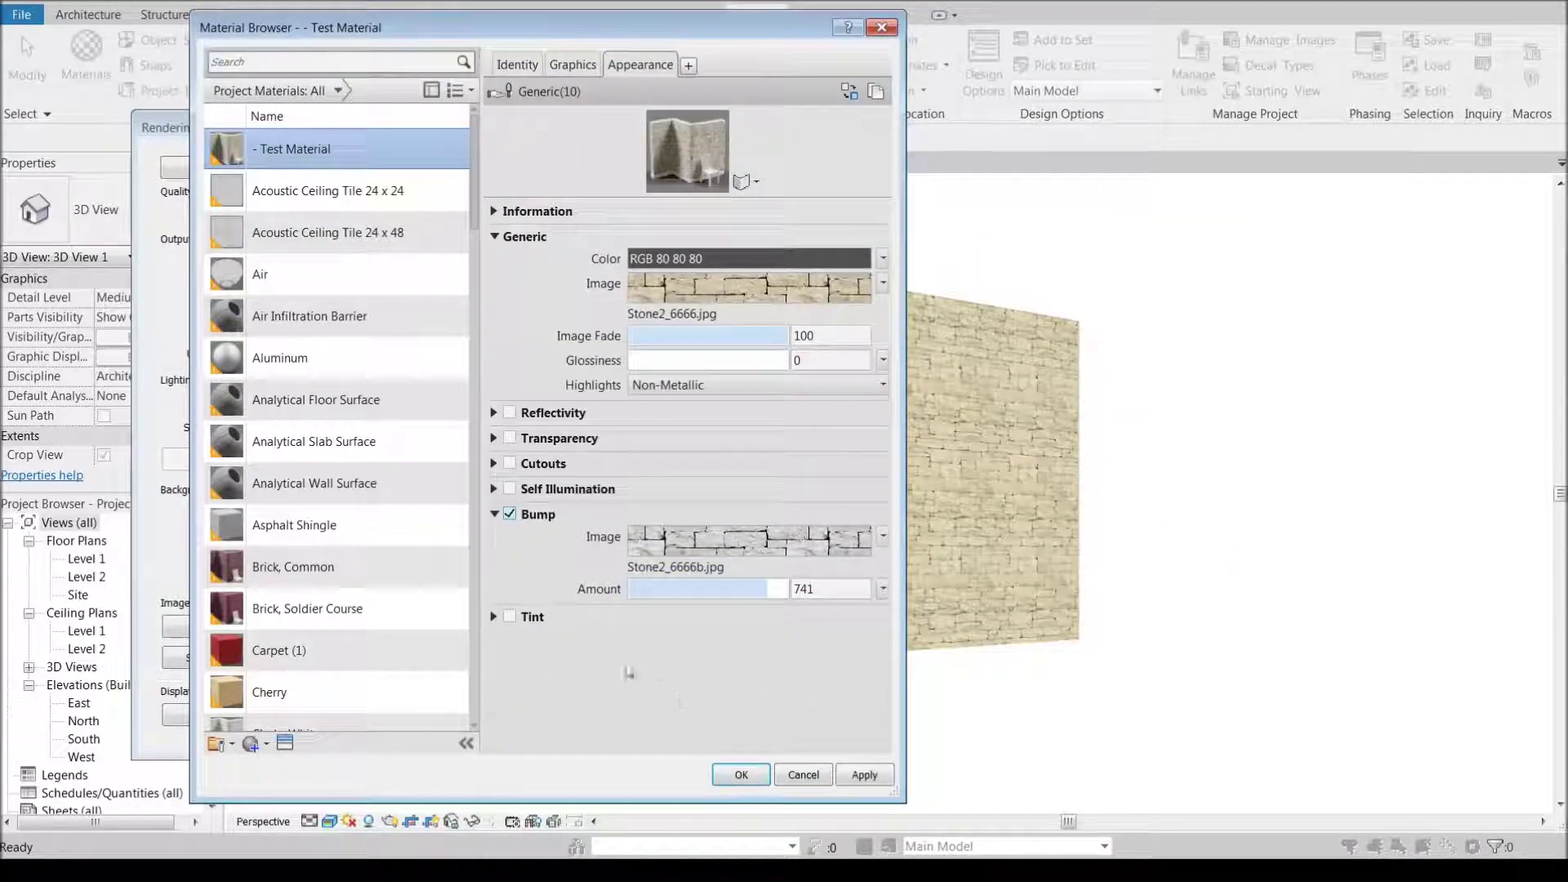
- Add a beige tint of RGB 174 160 145, apply and OK the changes, then reopen Materials
click(510, 617)
click(749, 639)
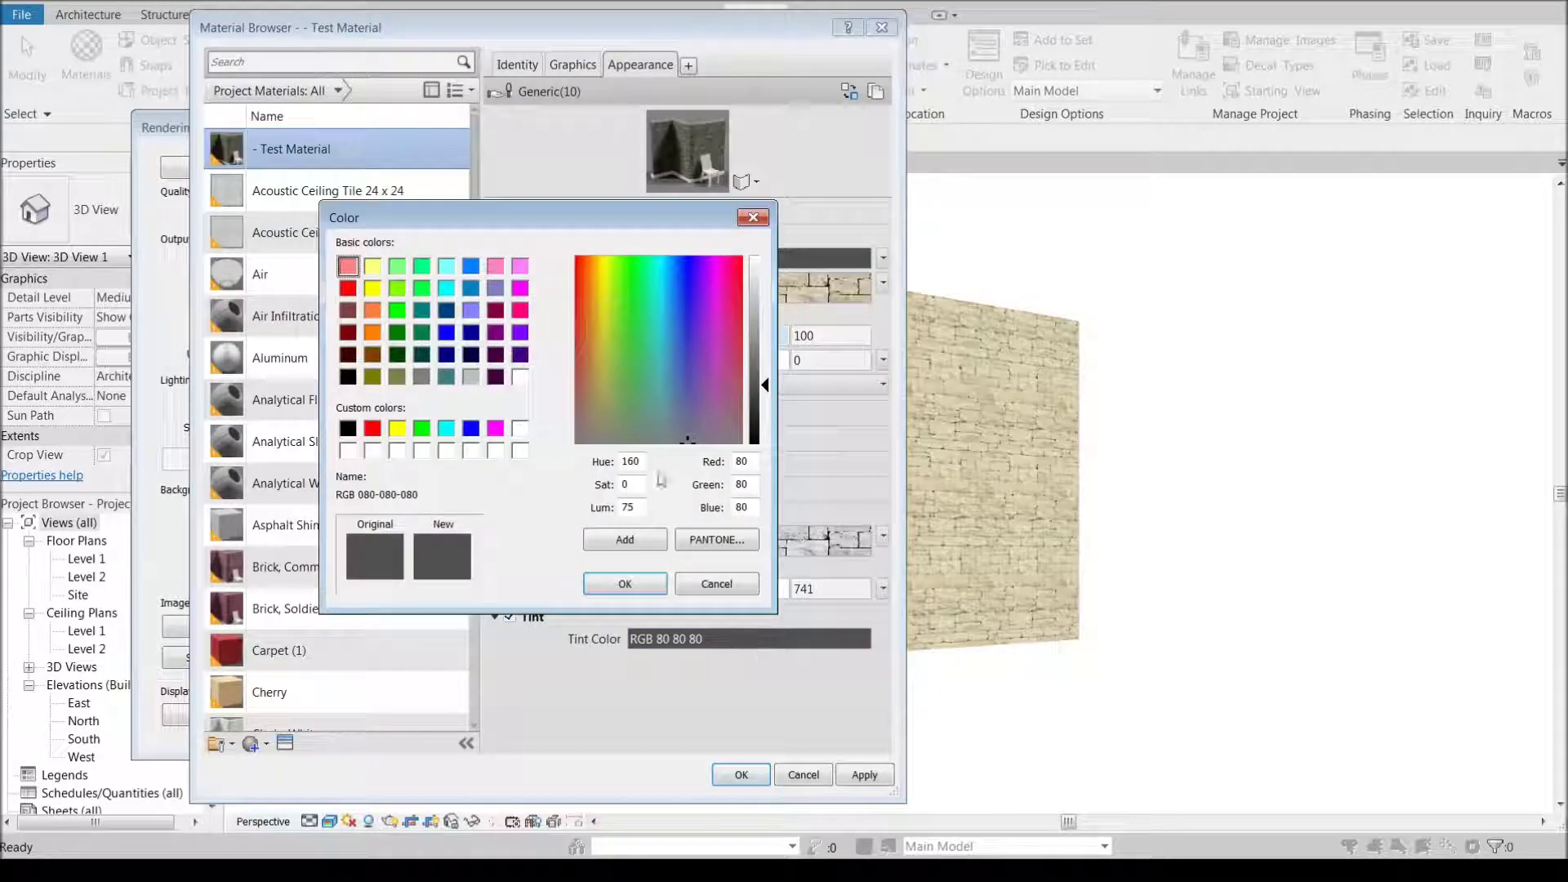
click(609, 419)
click(752, 331)
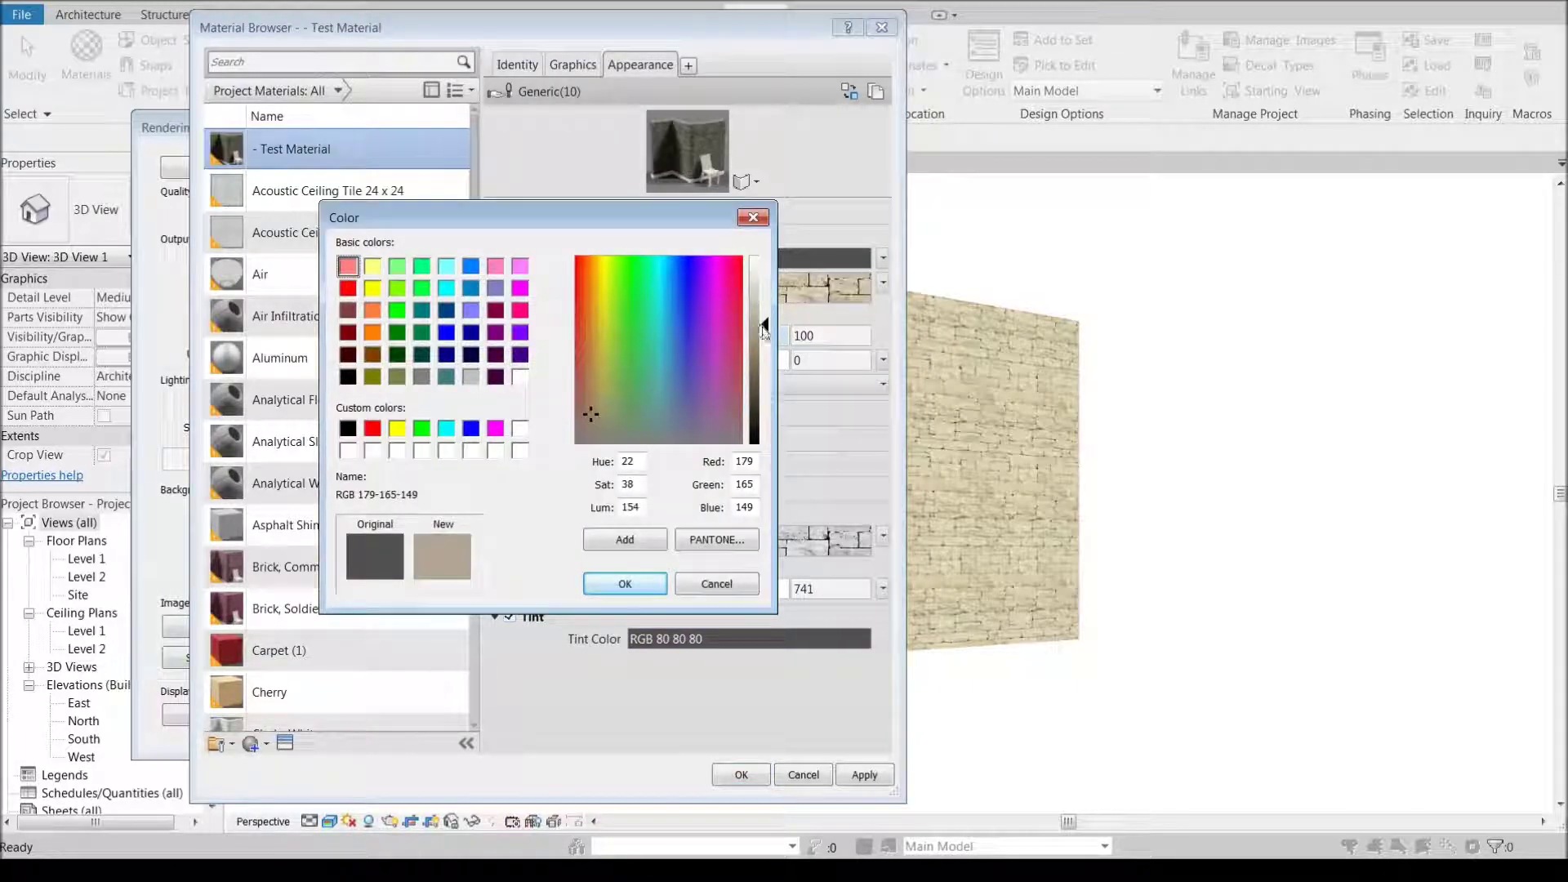
click(625, 583)
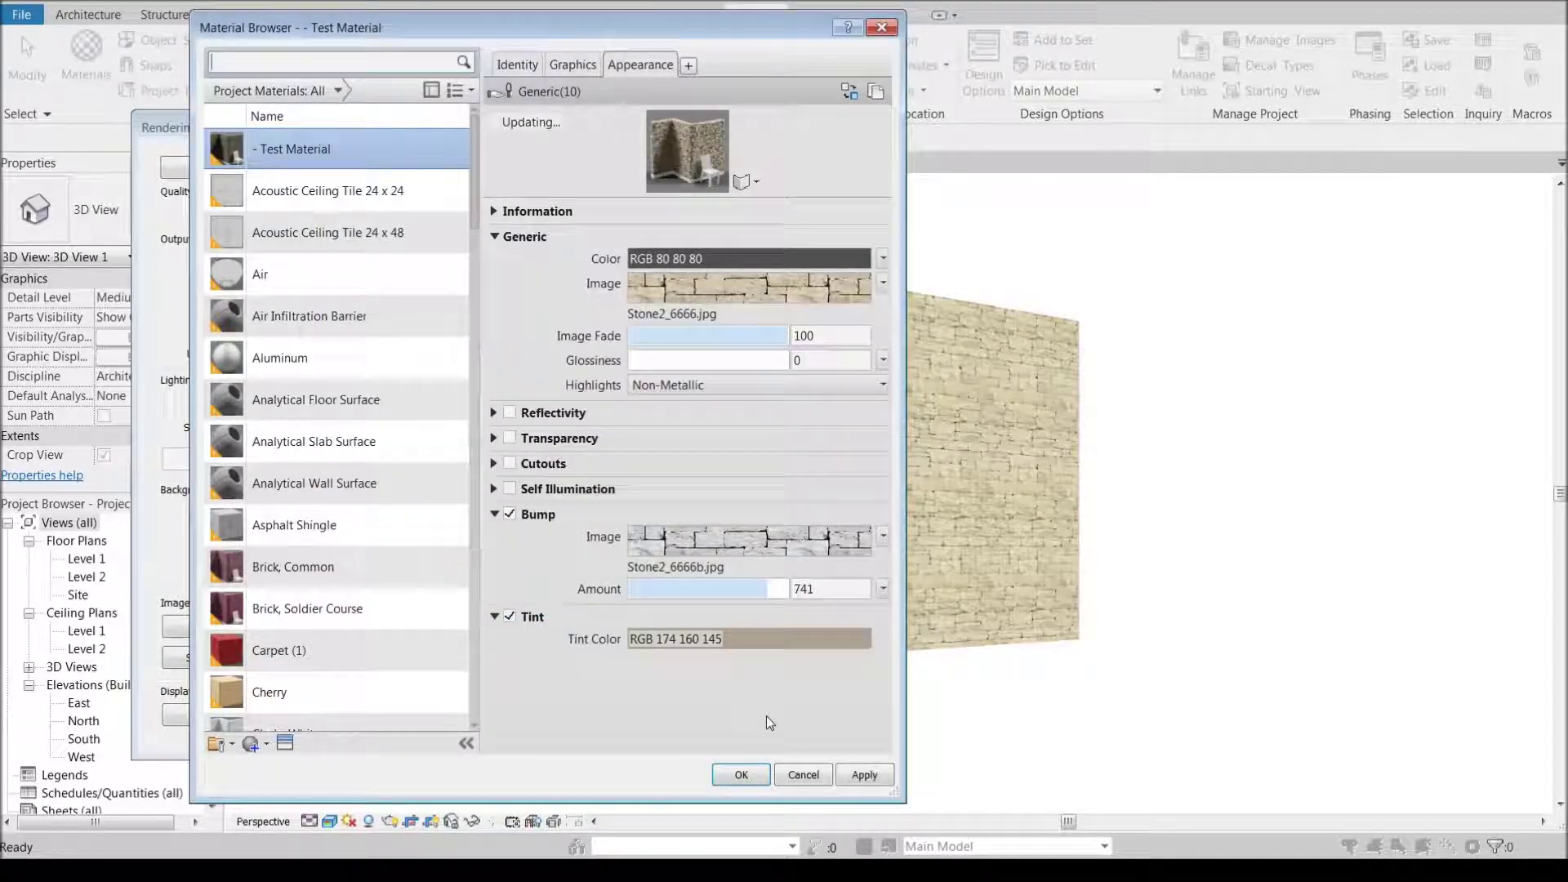
click(864, 775)
click(737, 774)
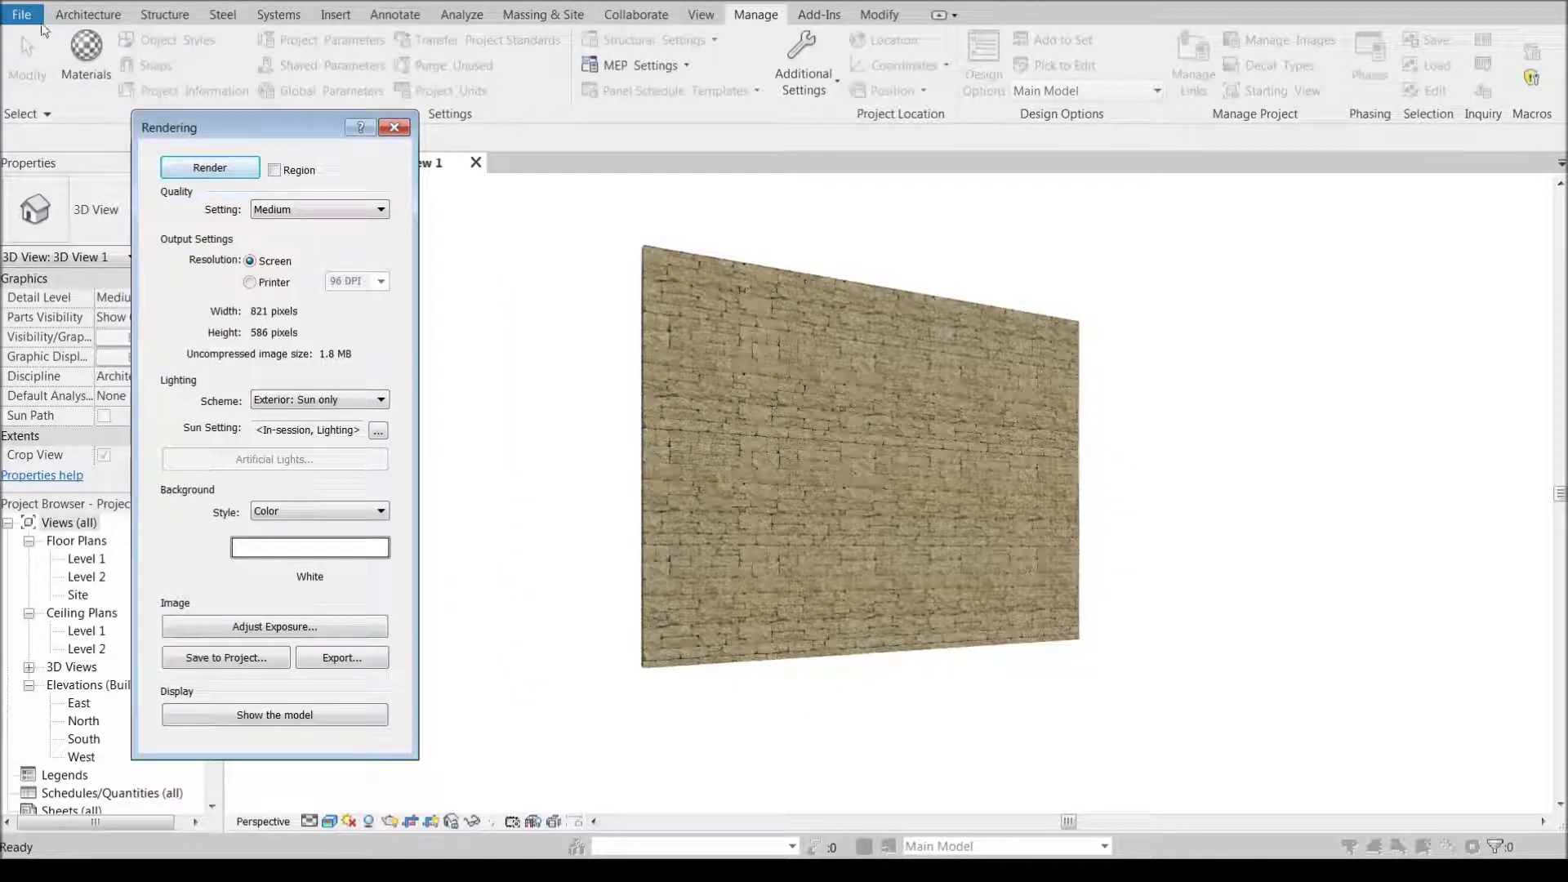
click(86, 50)
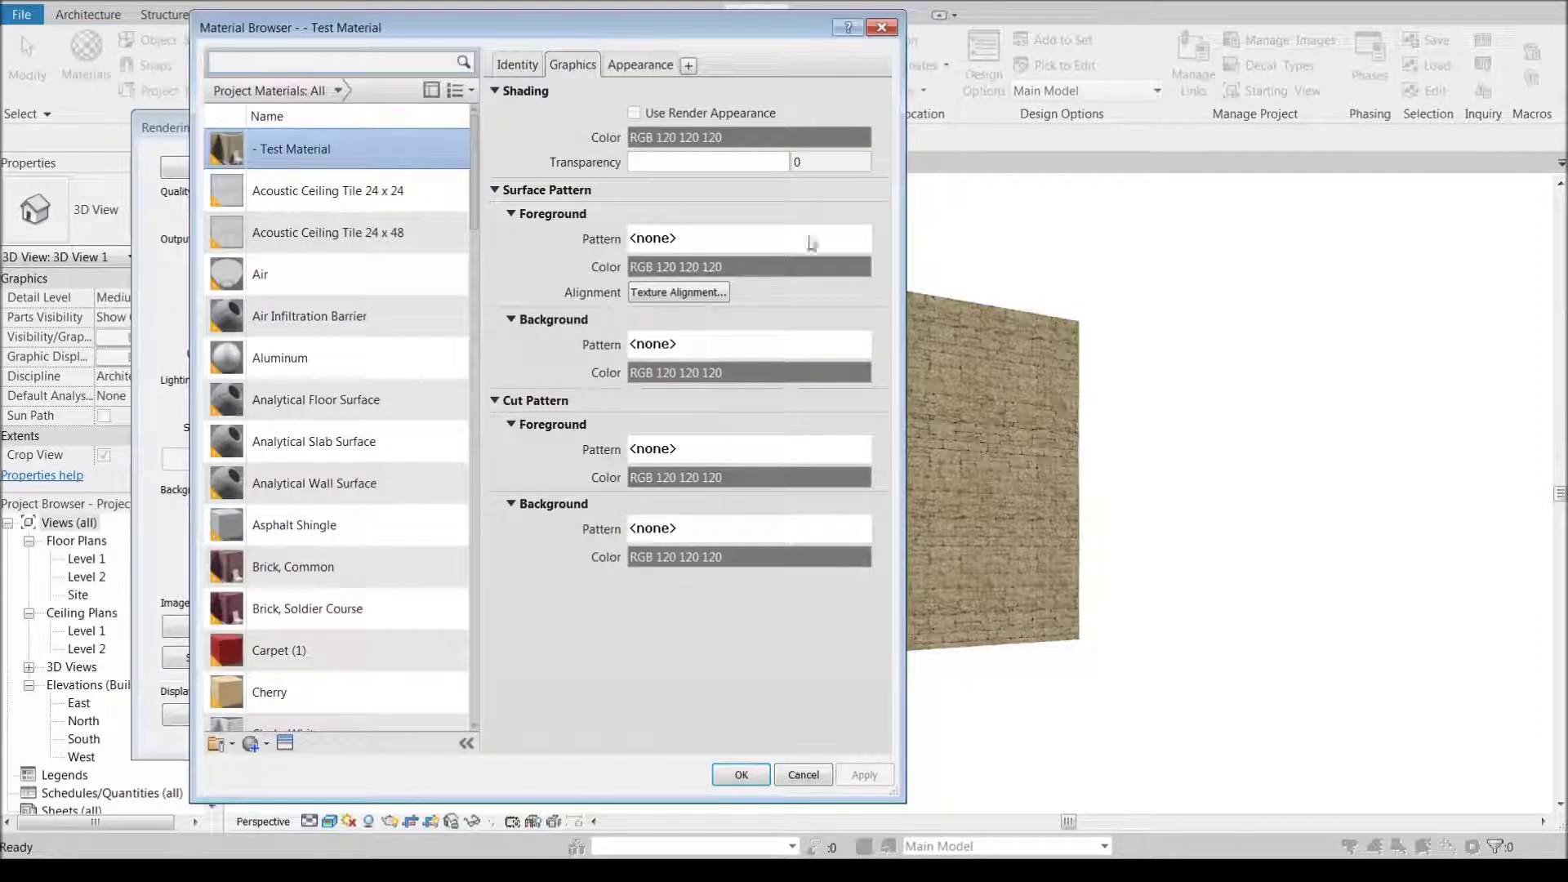
- On Test Material's appearance, set Image Fade to 81 and the base colour to white RGB 255 255 255
click(641, 65)
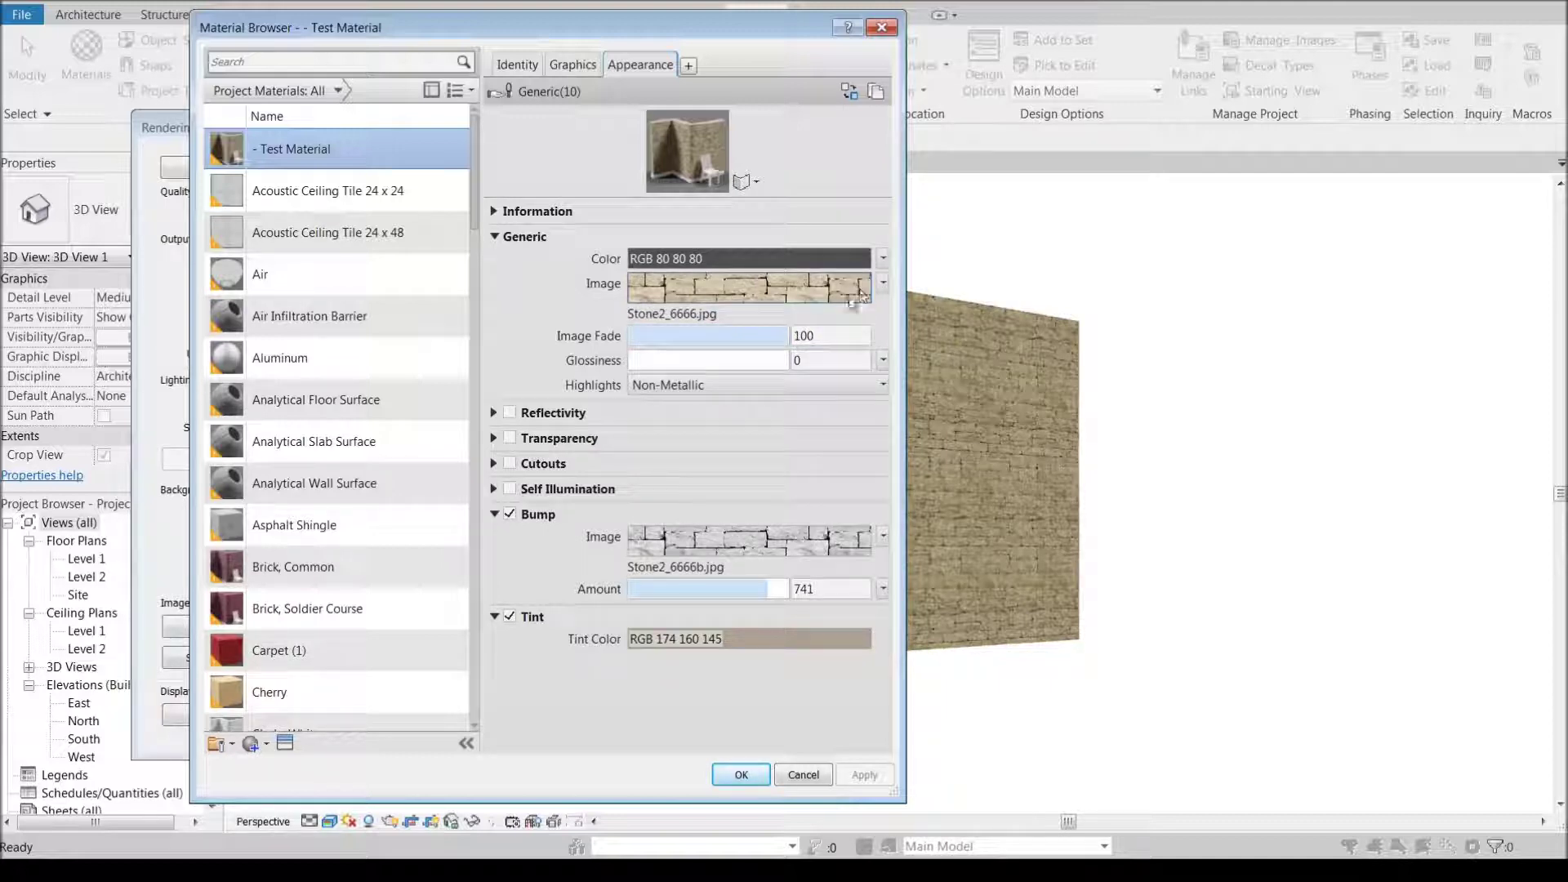
drag(784, 334, 758, 335)
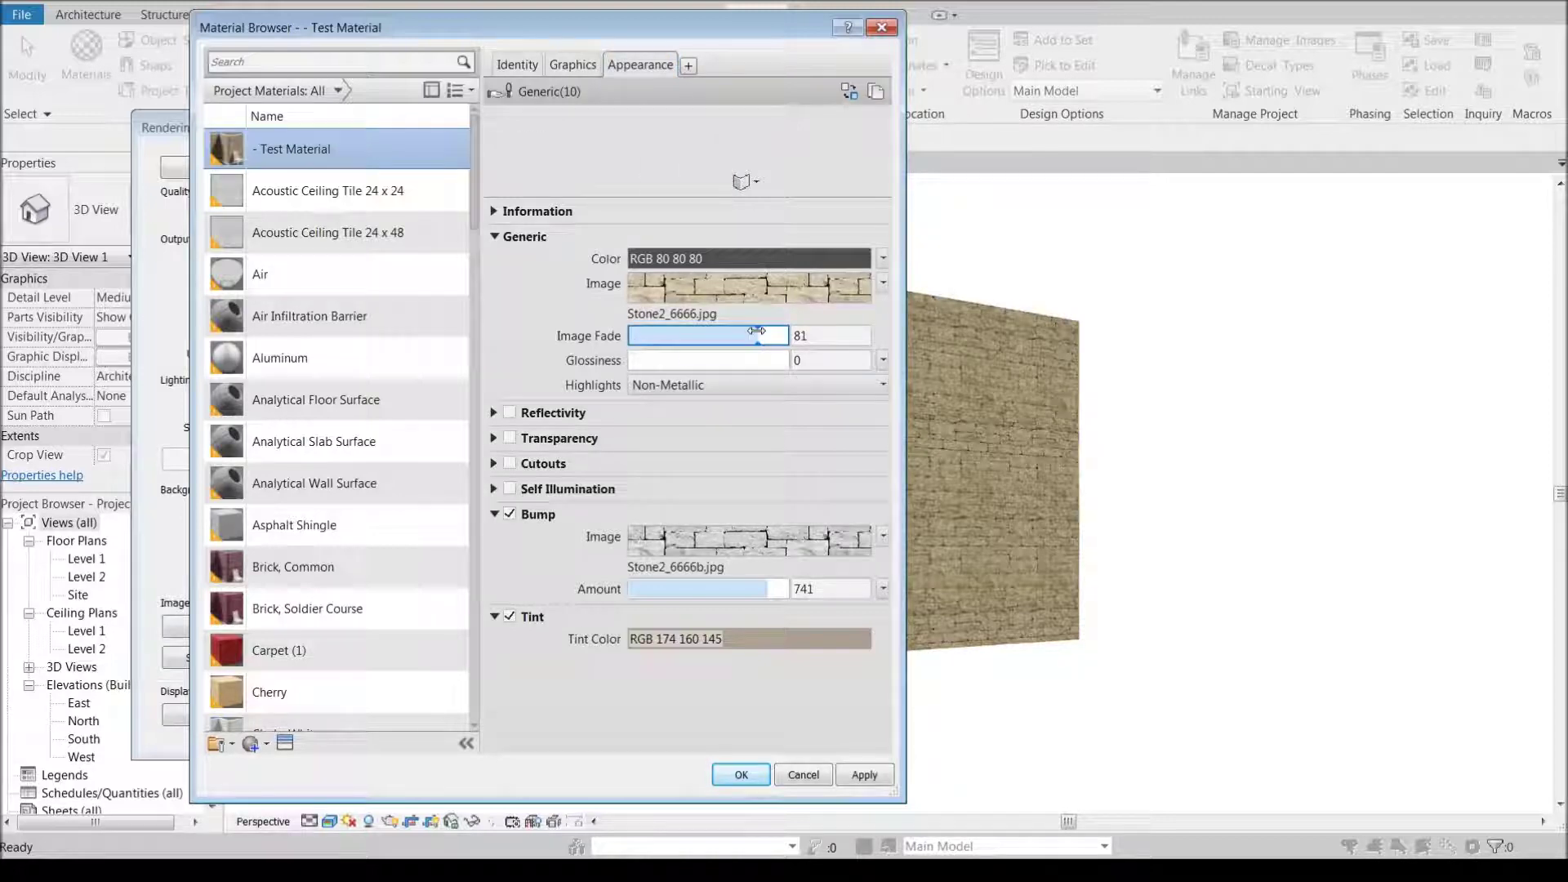
click(768, 260)
drag(766, 279, 767, 259)
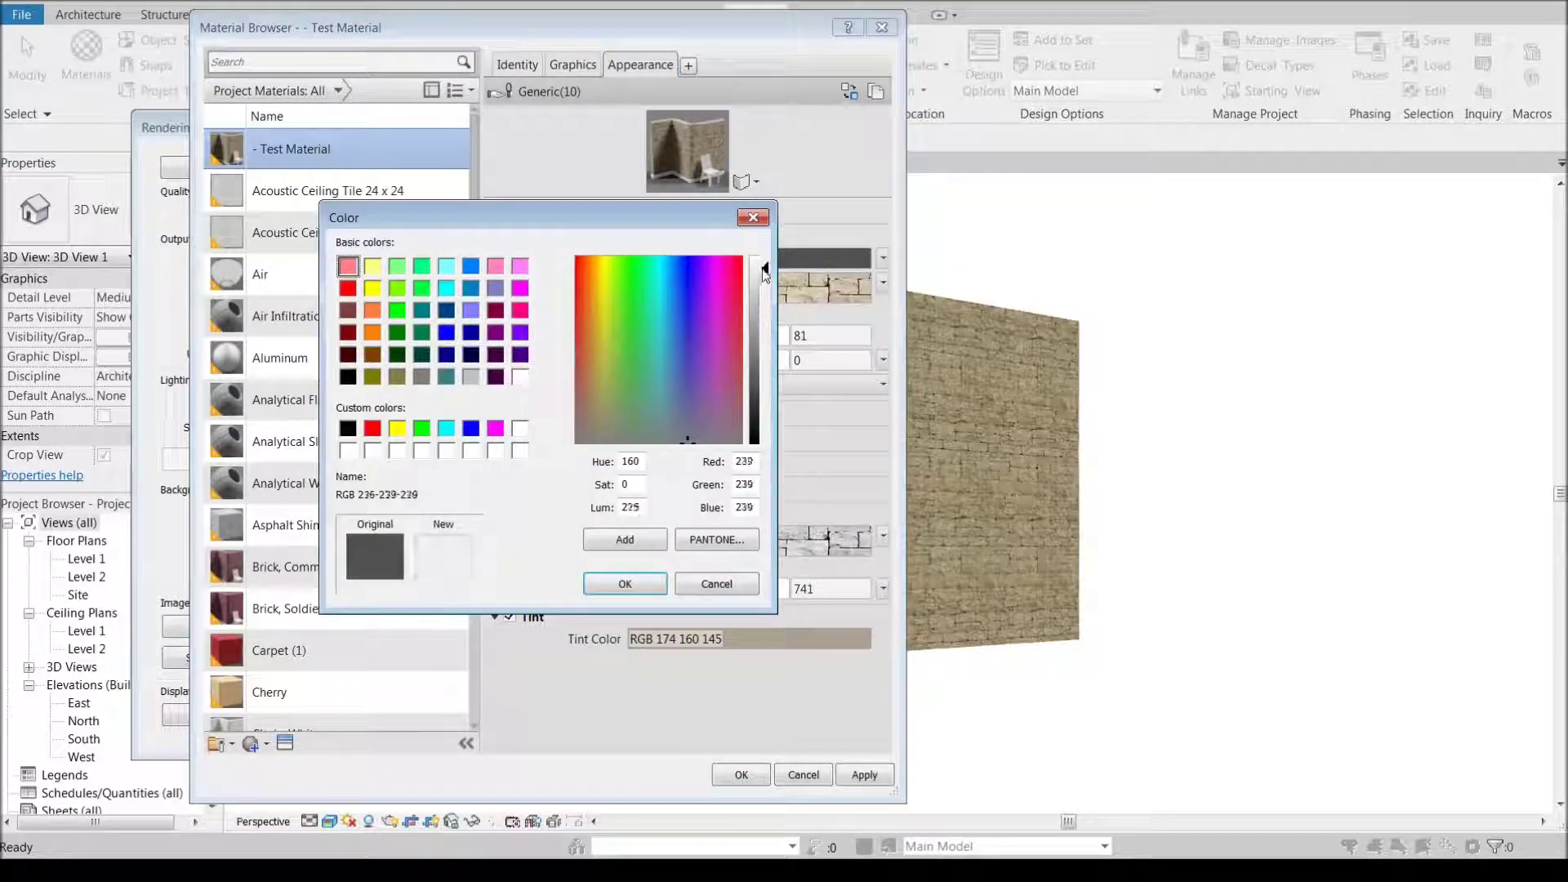
click(624, 584)
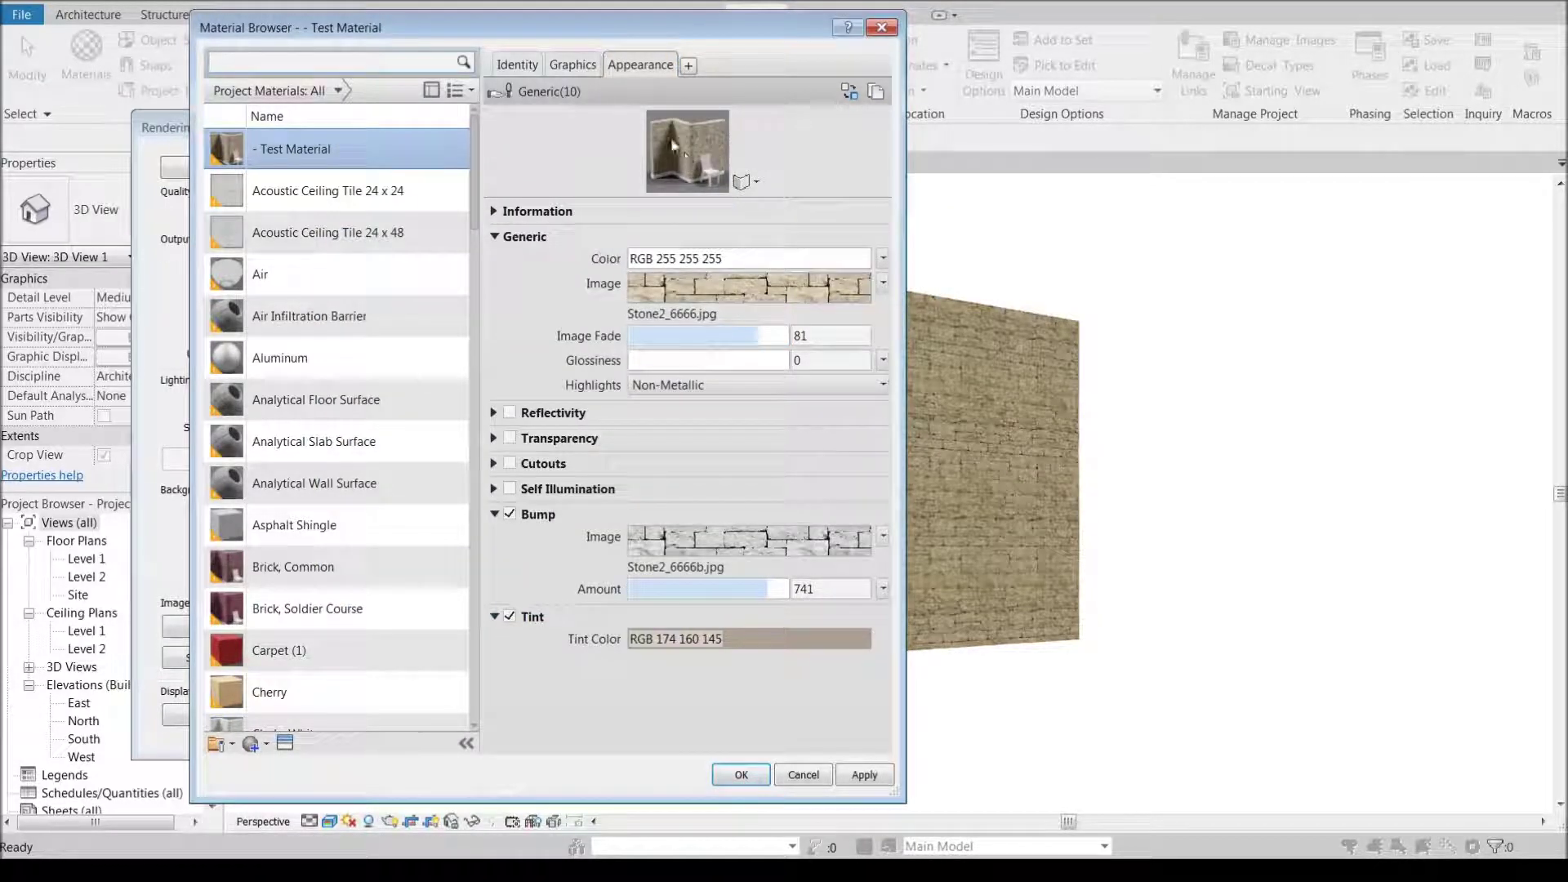